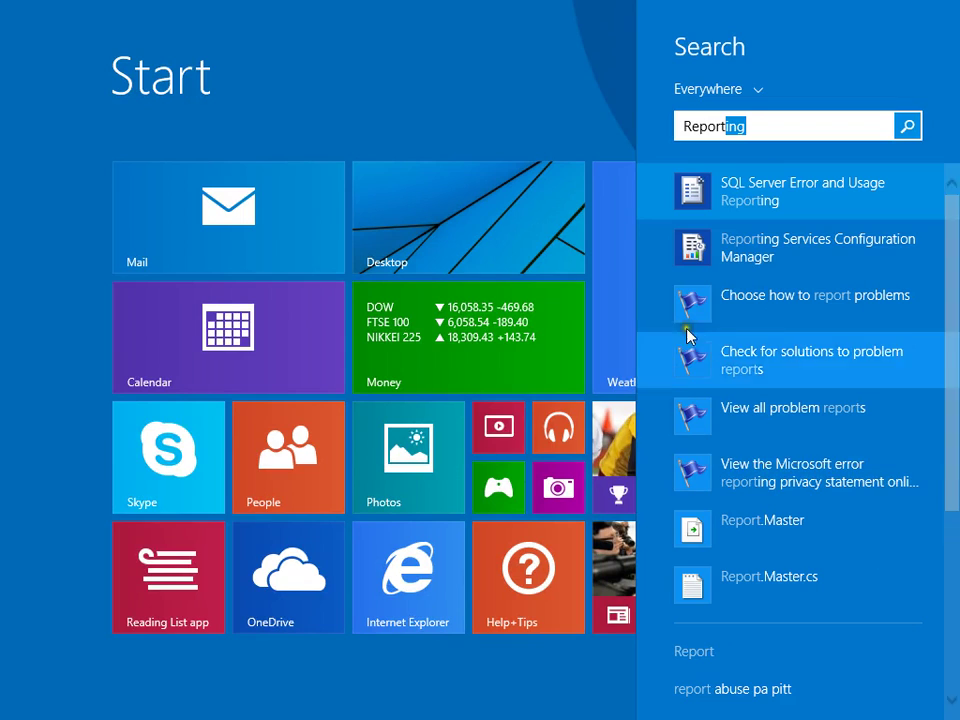
# Step: Run Reporting Services Configuration Manager as administrator from the 'Reporting' search result
pyautogui.rightClick(741, 255)
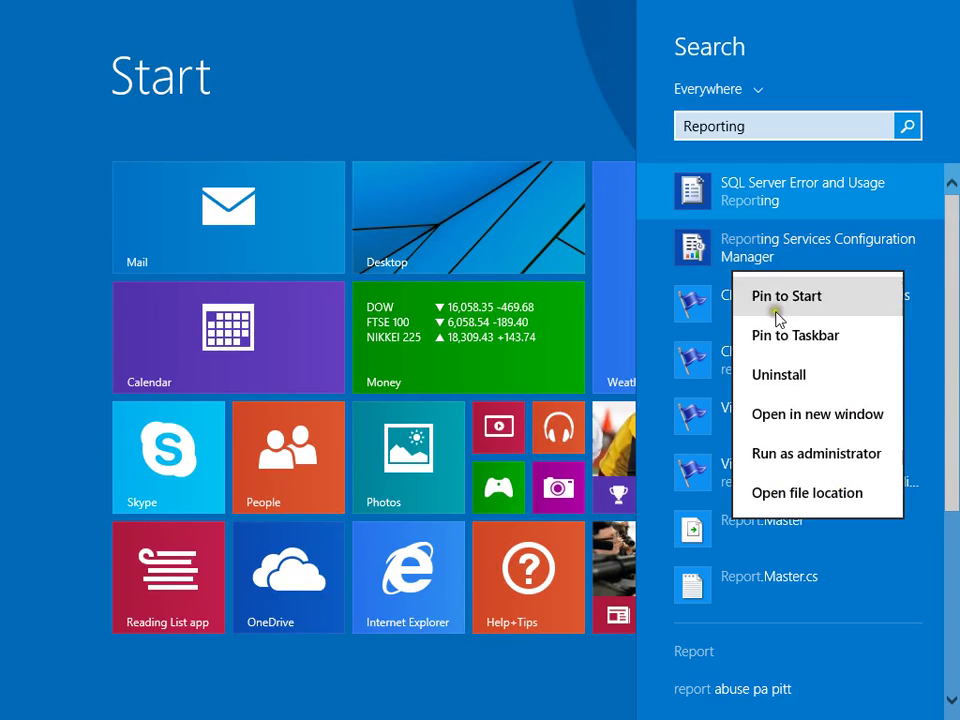
pyautogui.click(787, 455)
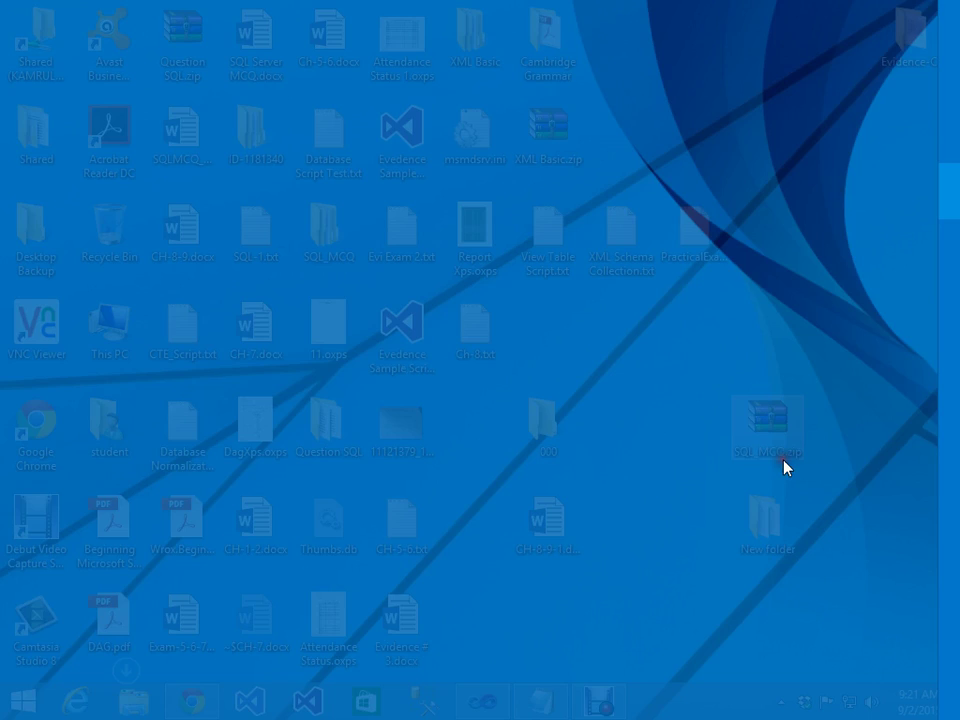
# Step: Approve the admin prompt and check the connection dialog's server INSTRUCTROR and instance MSSQLSERVER
pyautogui.click(555, 389)
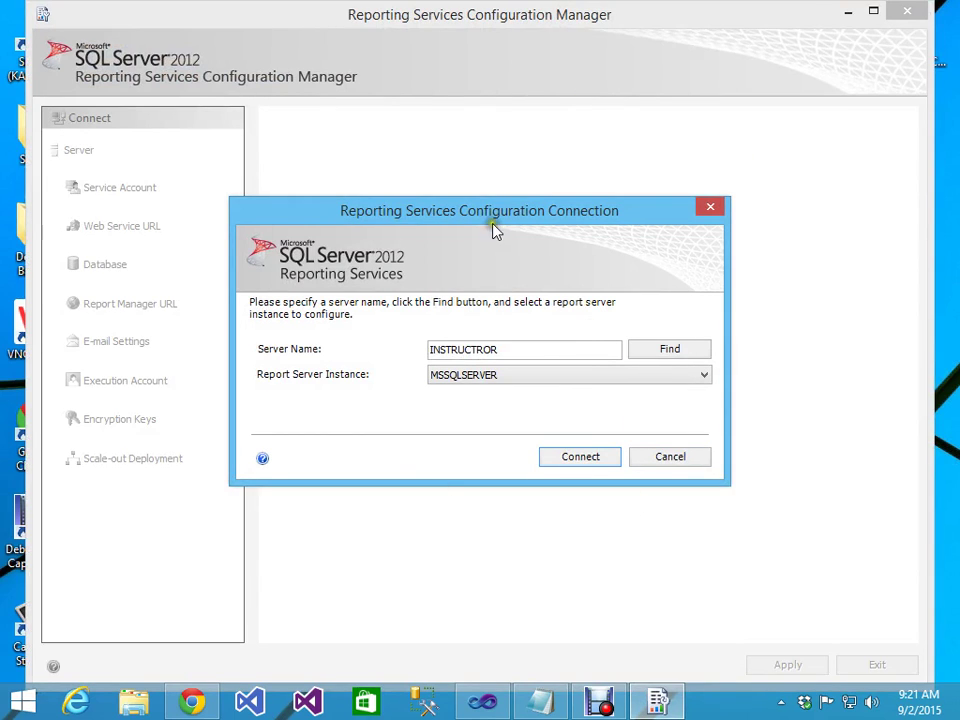
pyautogui.moveTo(484, 211)
pyautogui.mouseDown()
pyautogui.moveTo(649, 190)
pyautogui.moveTo(491, 204)
pyautogui.mouseUp()
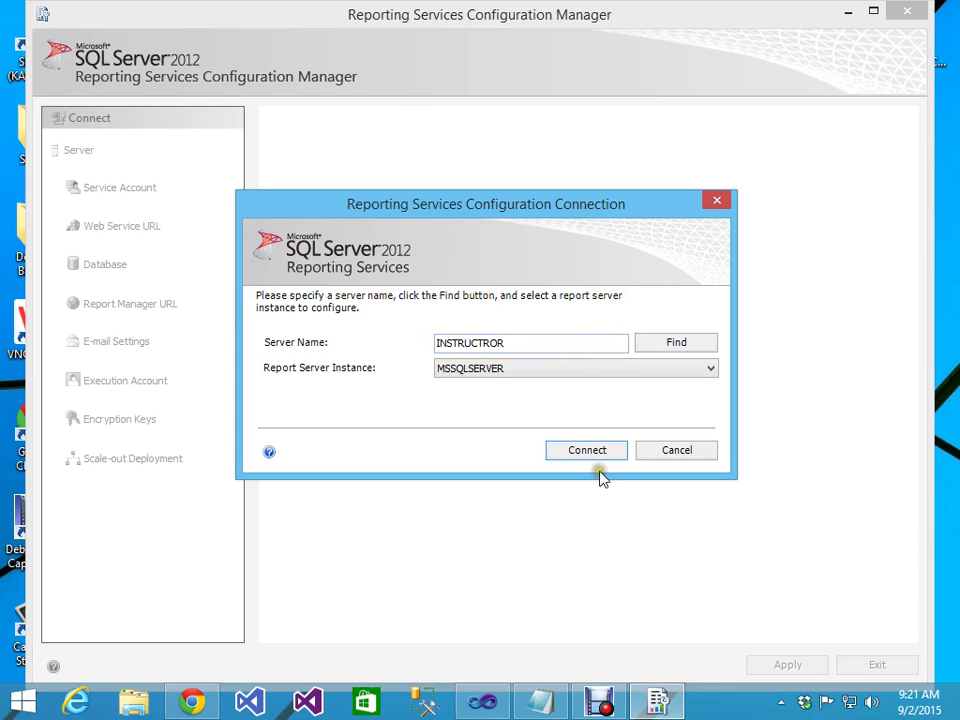
pyautogui.moveTo(579, 342); pyautogui.dragTo(424, 342)
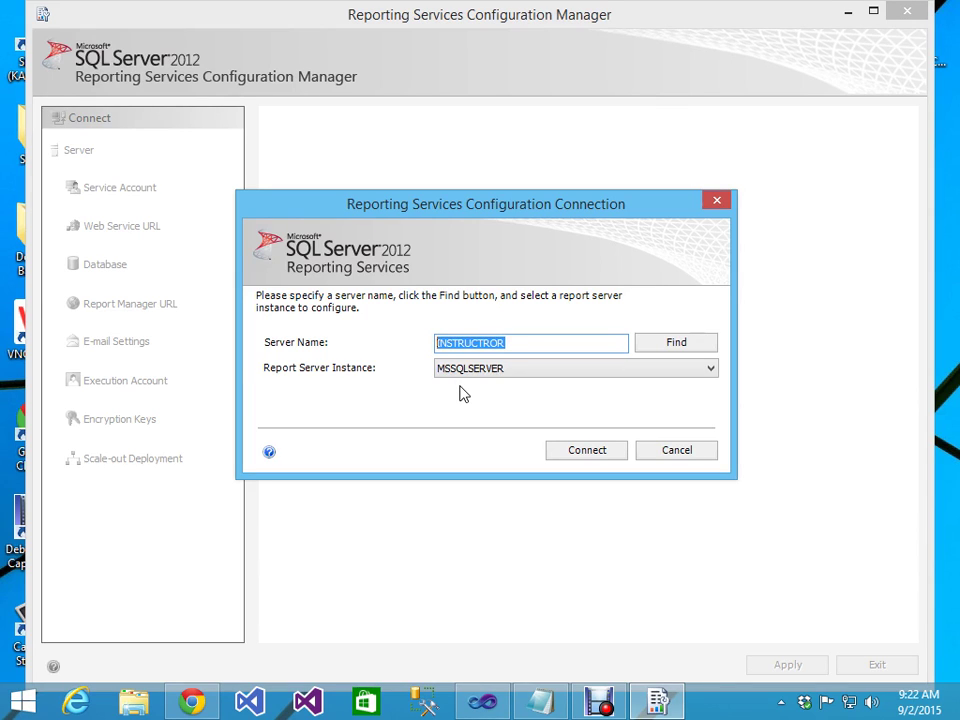
pyautogui.moveTo(490, 212); pyautogui.dragTo(517, 170)
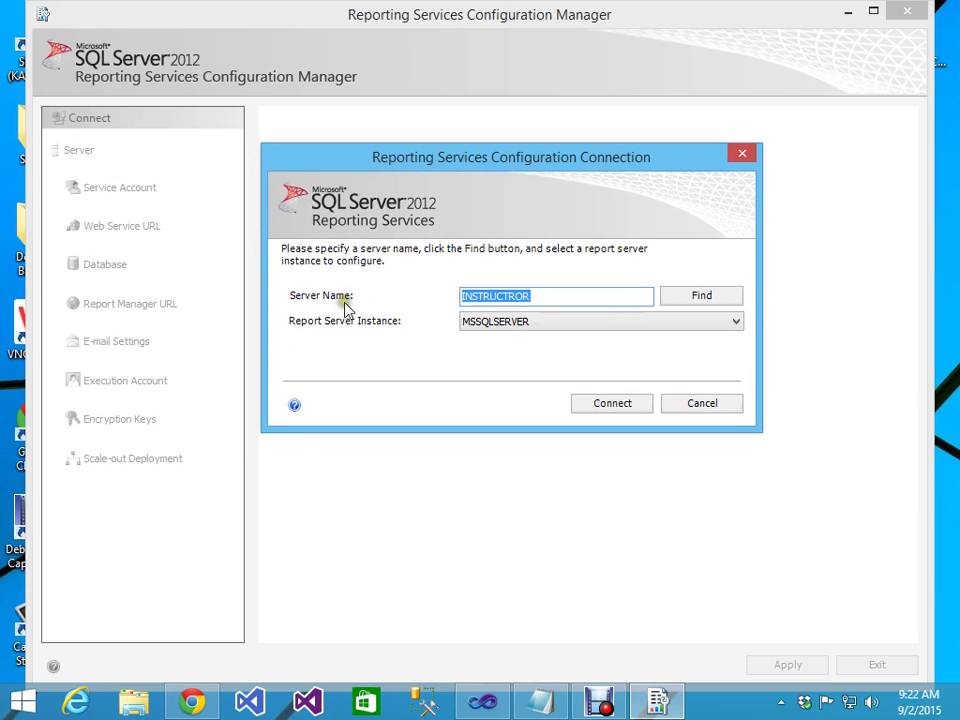
pyautogui.click(473, 296)
pyautogui.moveTo(538, 294); pyautogui.dragTo(440, 295)
pyautogui.click(540, 295)
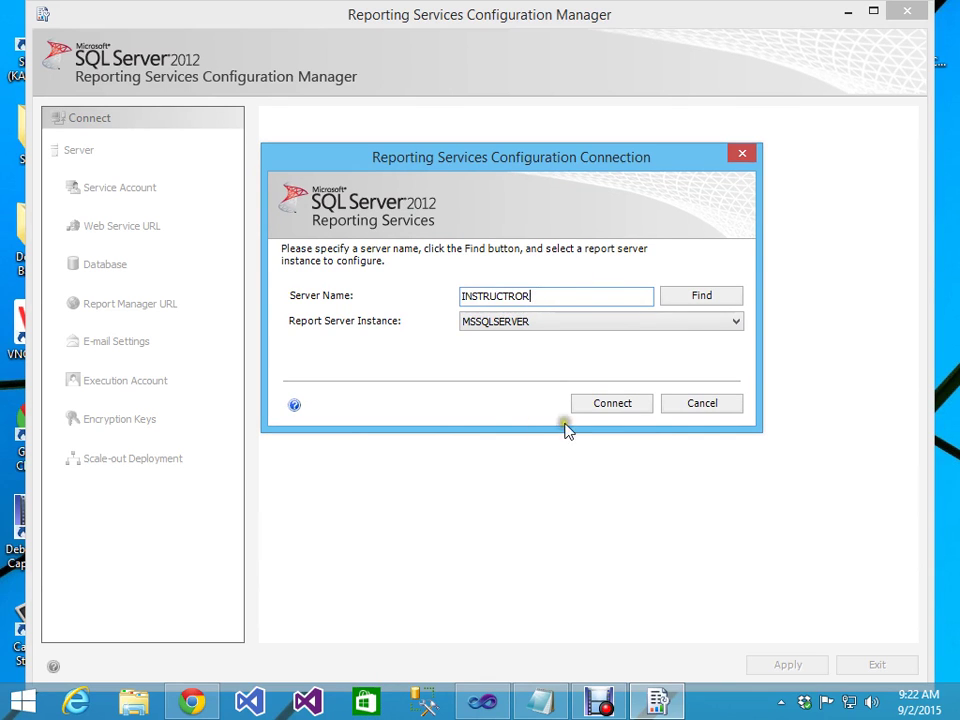
# Step: Connect to INSTRUCTROR\MSSQLSERVER, review the Database page, then return to the desktop
pyautogui.click(610, 406)
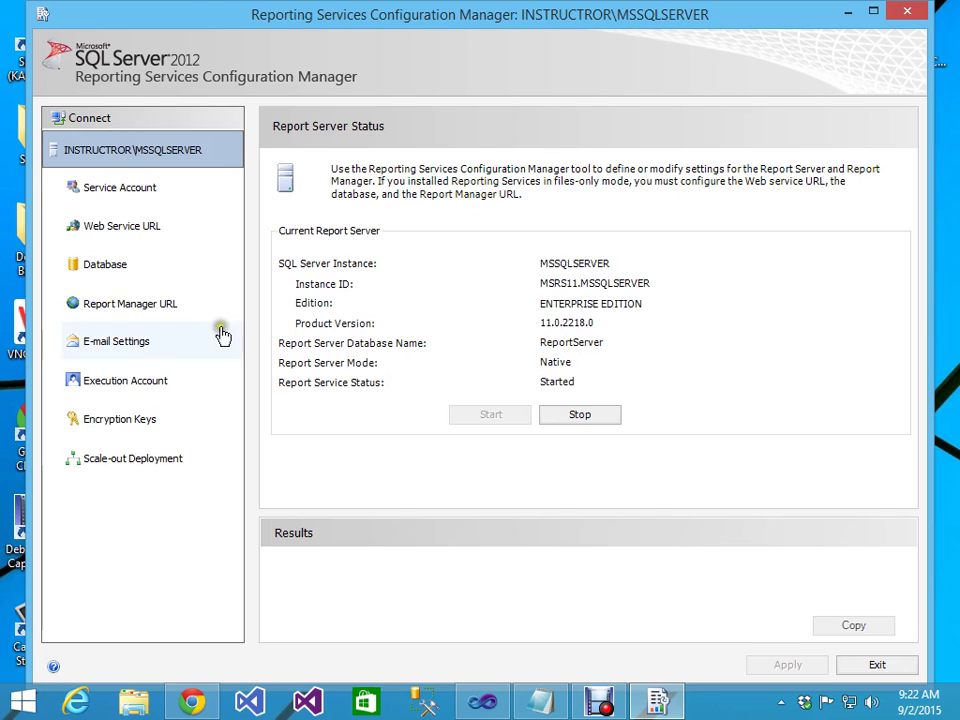
pyautogui.click(117, 270)
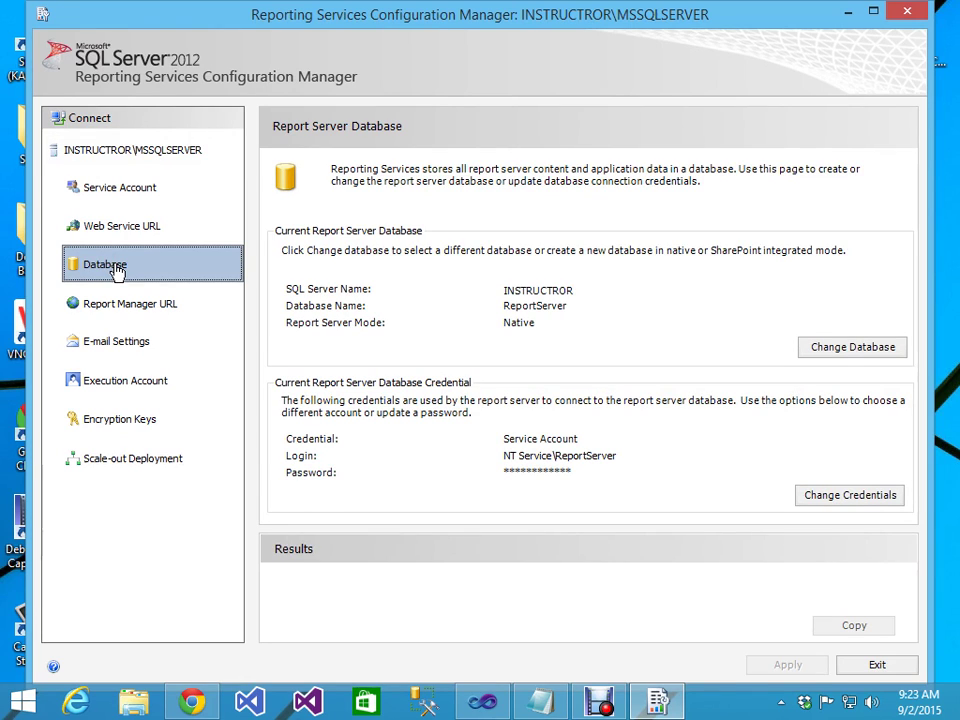
pyautogui.click(956, 704)
pyautogui.click(57, 345)
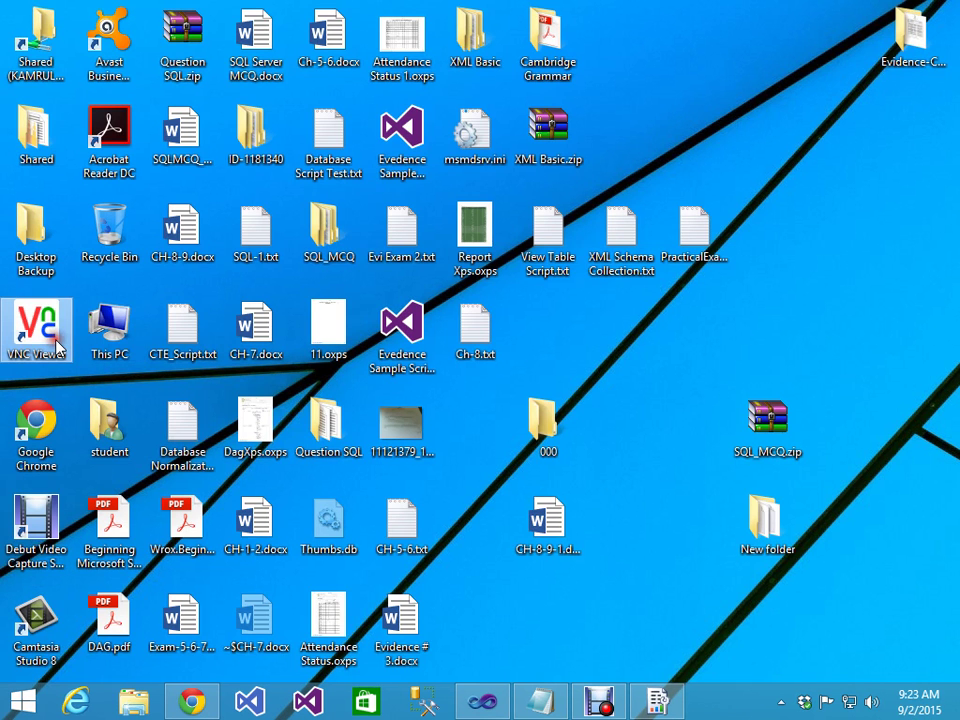
# Step: Connect VNC Viewer to 172.16.185.16 and log in with the remote password
pyautogui.doubleClick(57, 345)
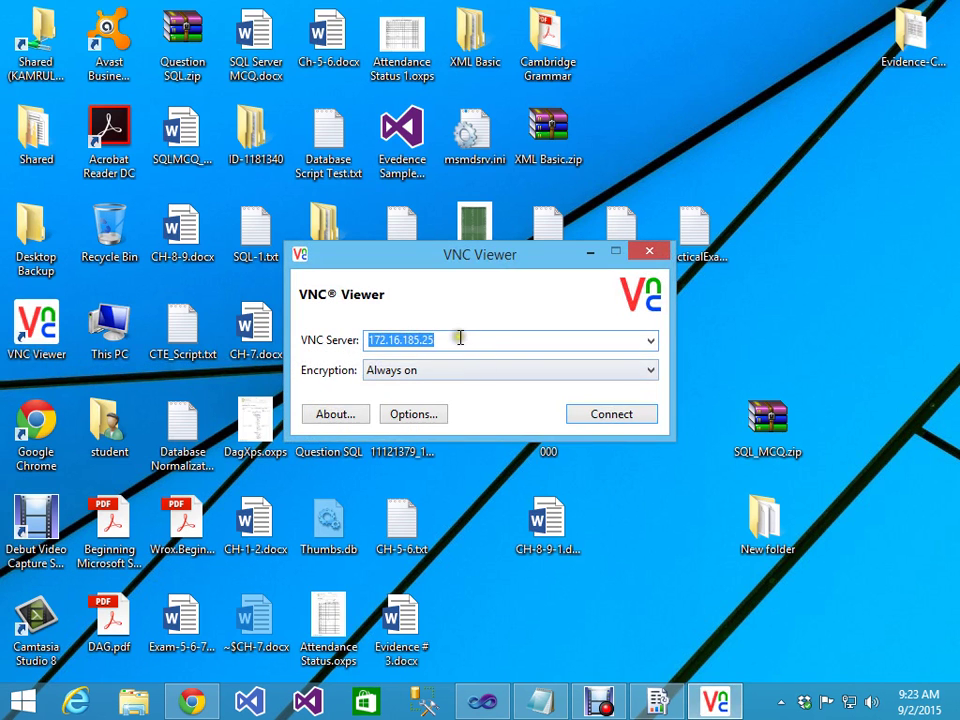
pyautogui.click(460, 339)
pyautogui.press('BackSpace')
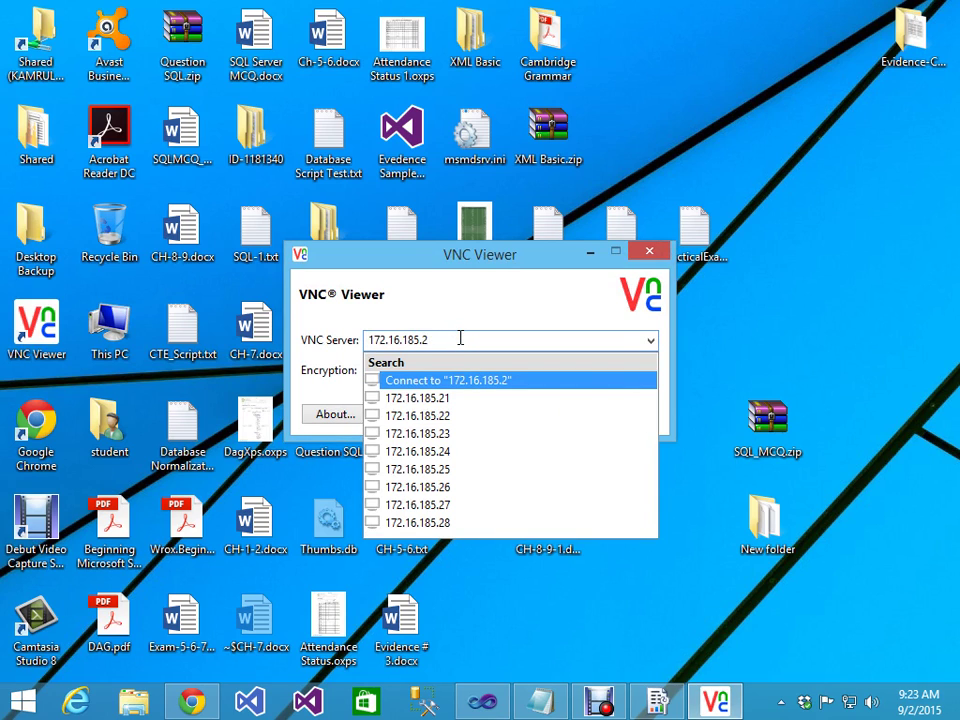
pyautogui.press('BackSpace')
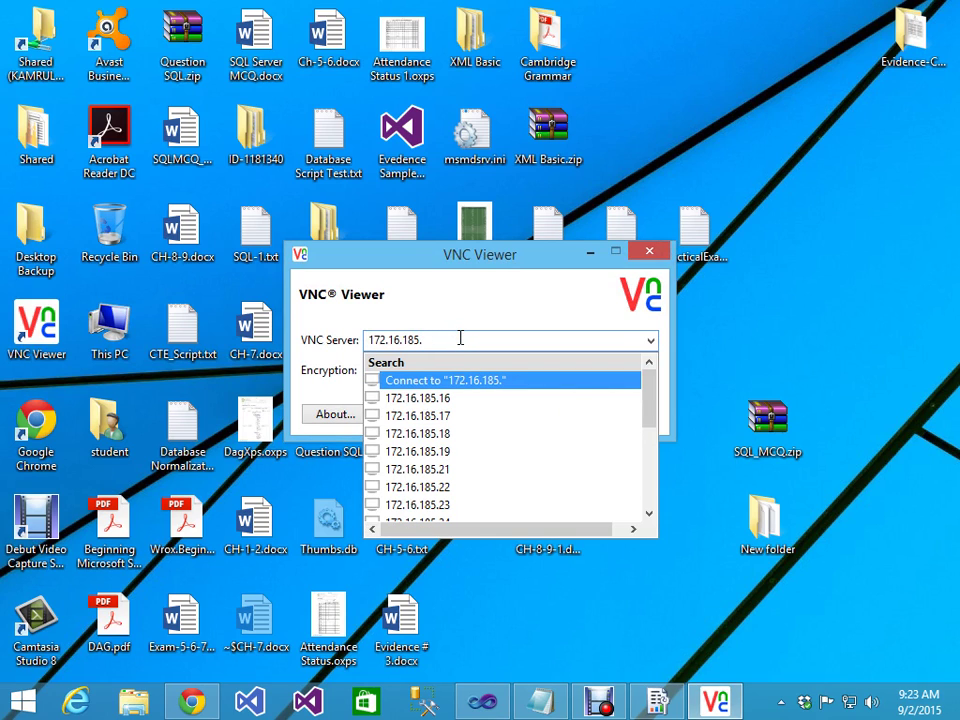
pyautogui.write('16')
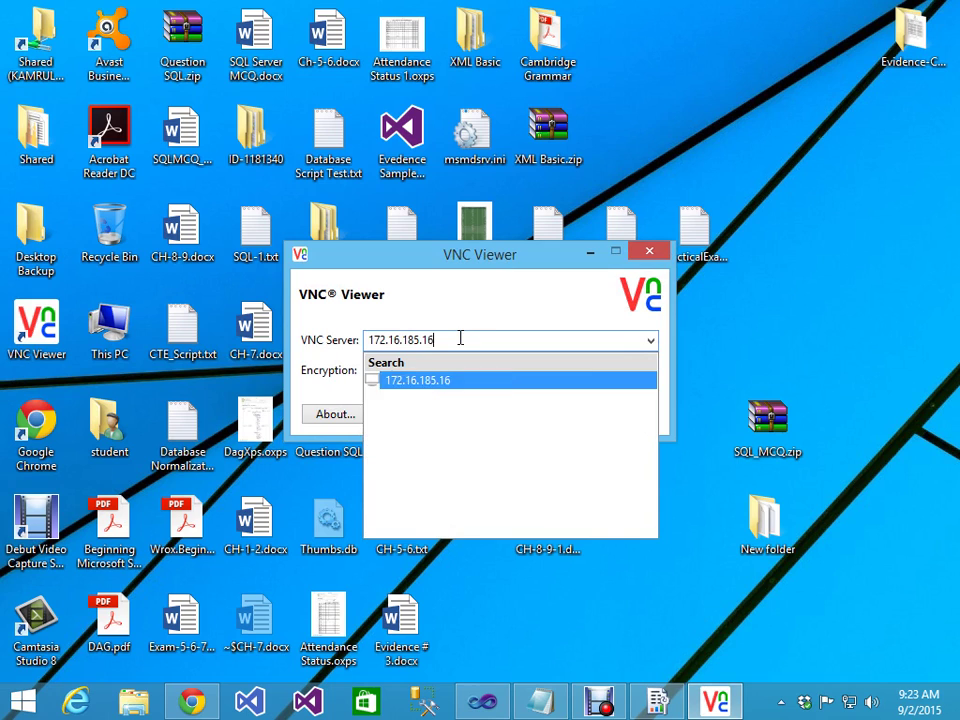
pyautogui.press('Return')
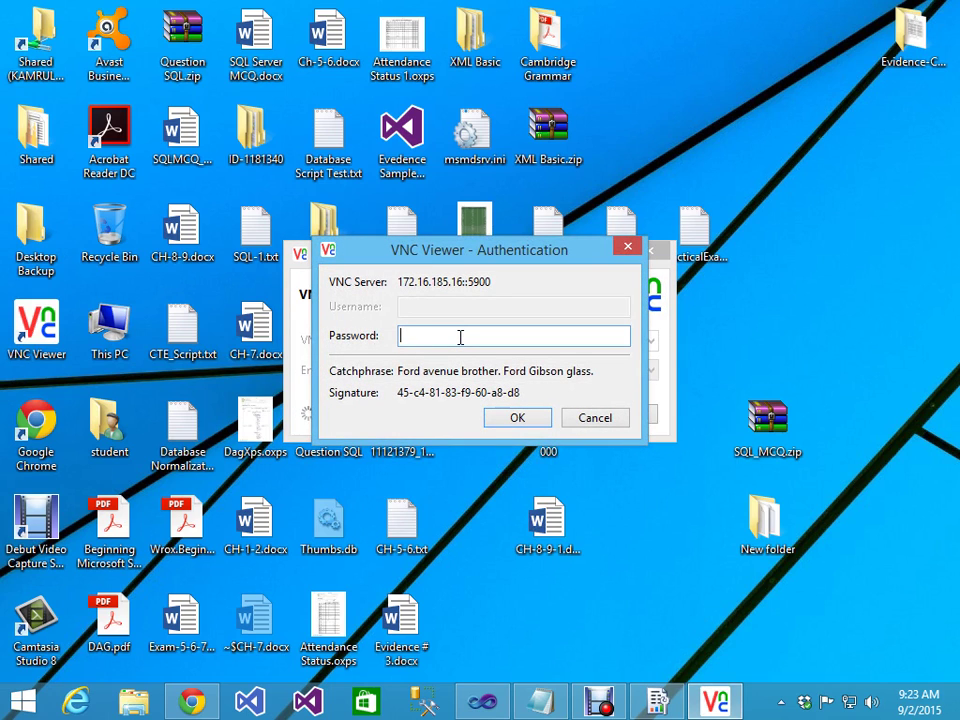
pyautogui.write('1234')
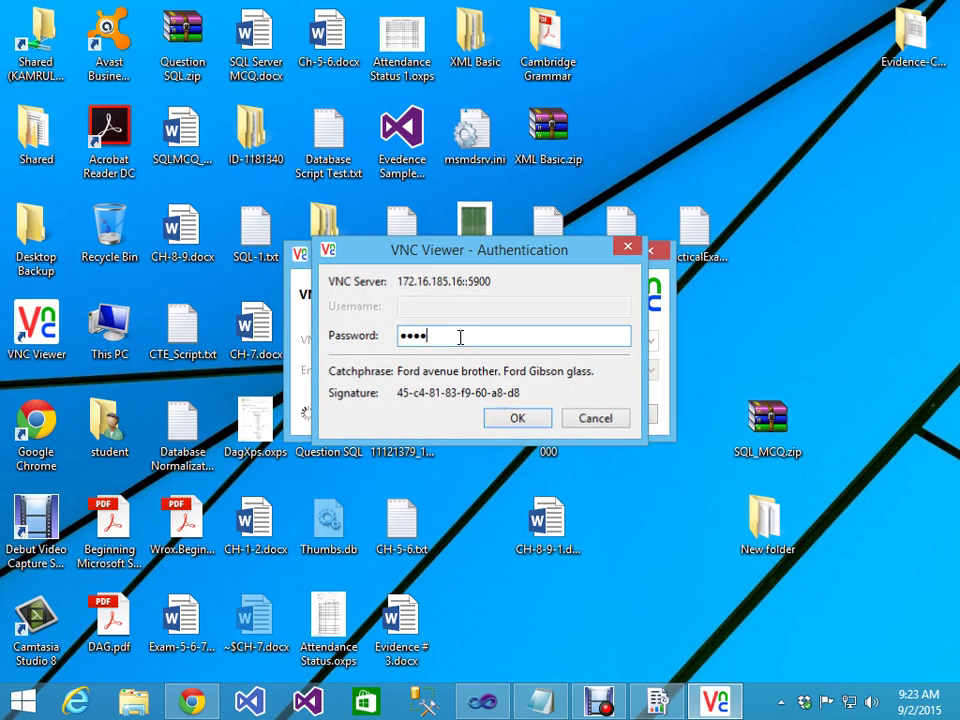
pyautogui.press('Return')
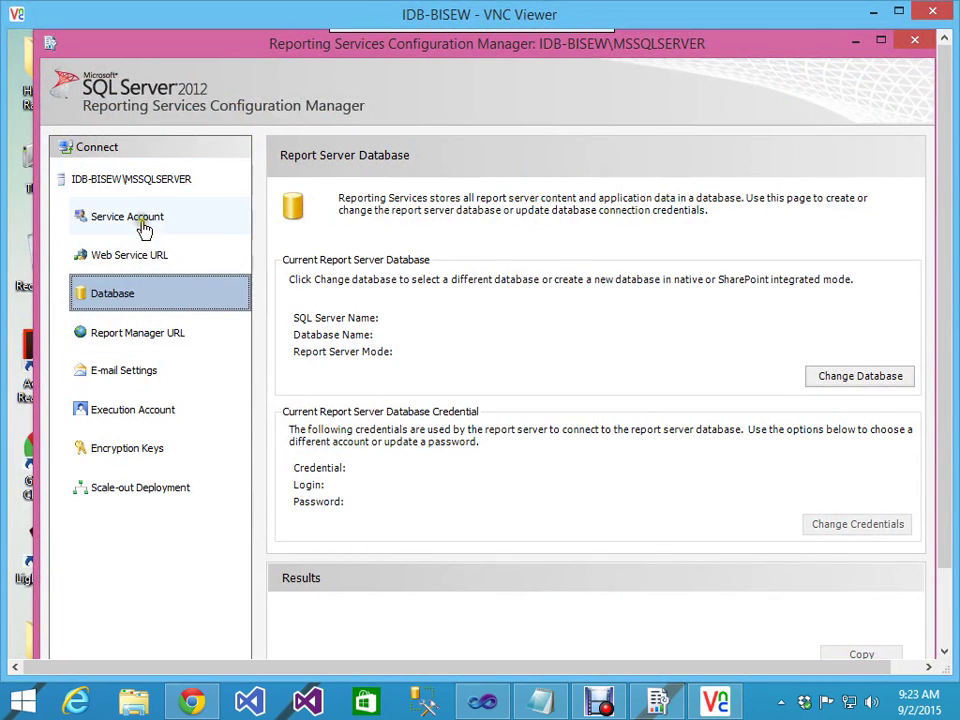
# Step: Review the remote Service Account, Web Service URL, Report Manager URL and Database pages, then choose Change Database
pyautogui.click(142, 225)
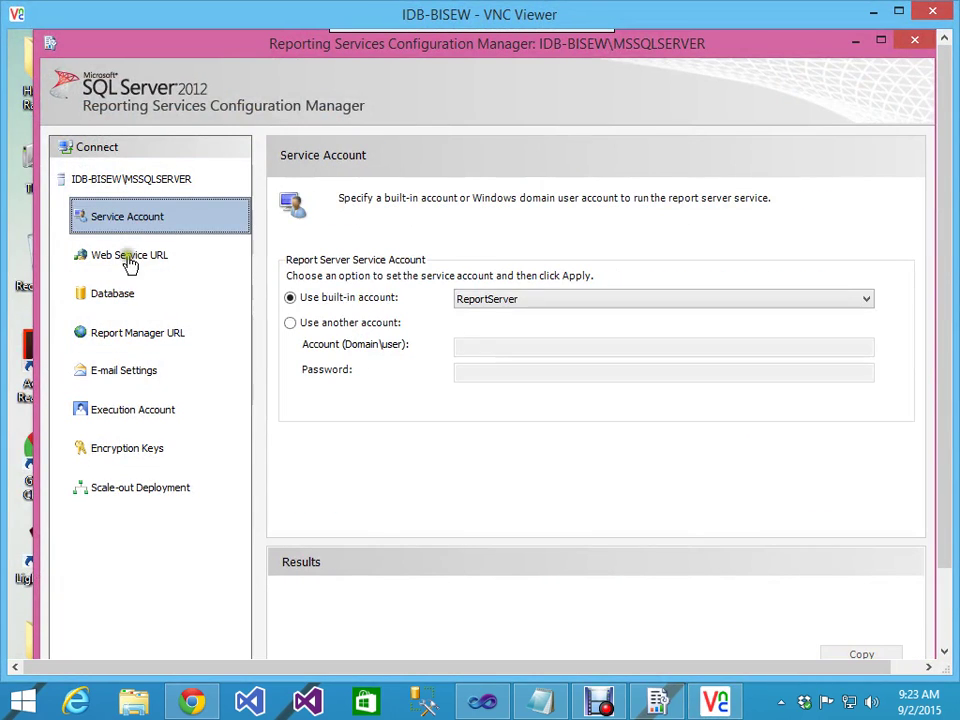
pyautogui.click(129, 263)
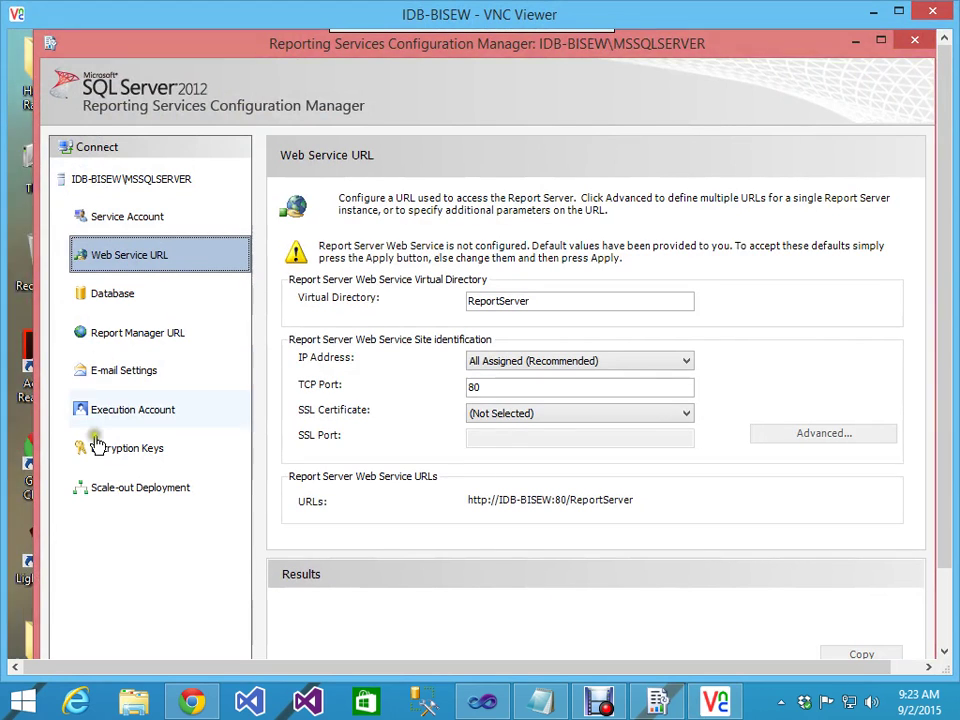
pyautogui.click(130, 340)
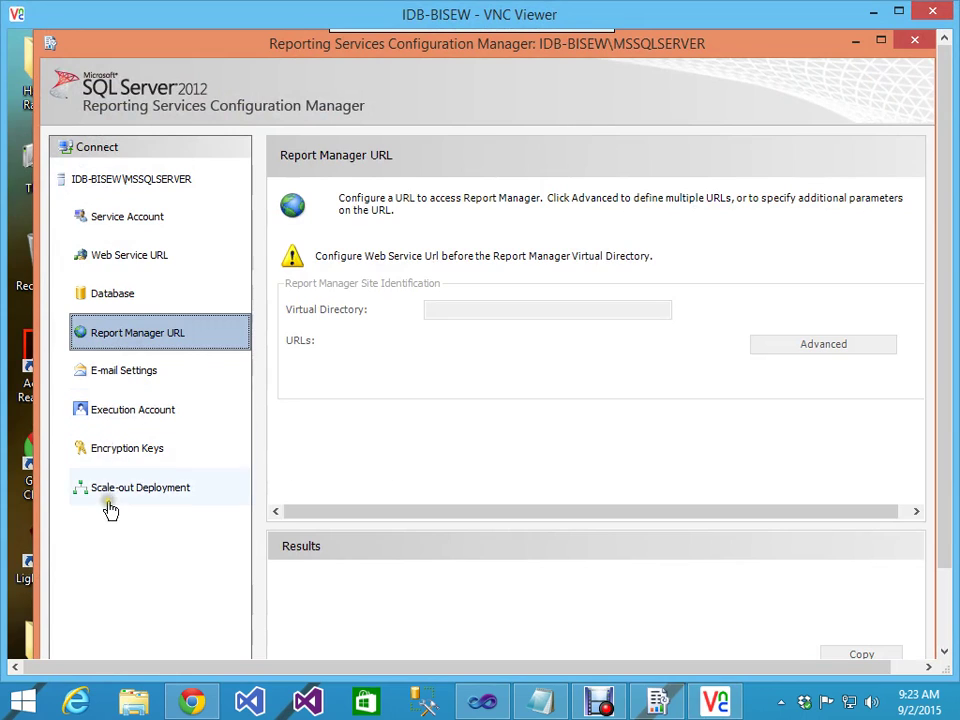
pyautogui.click(137, 185)
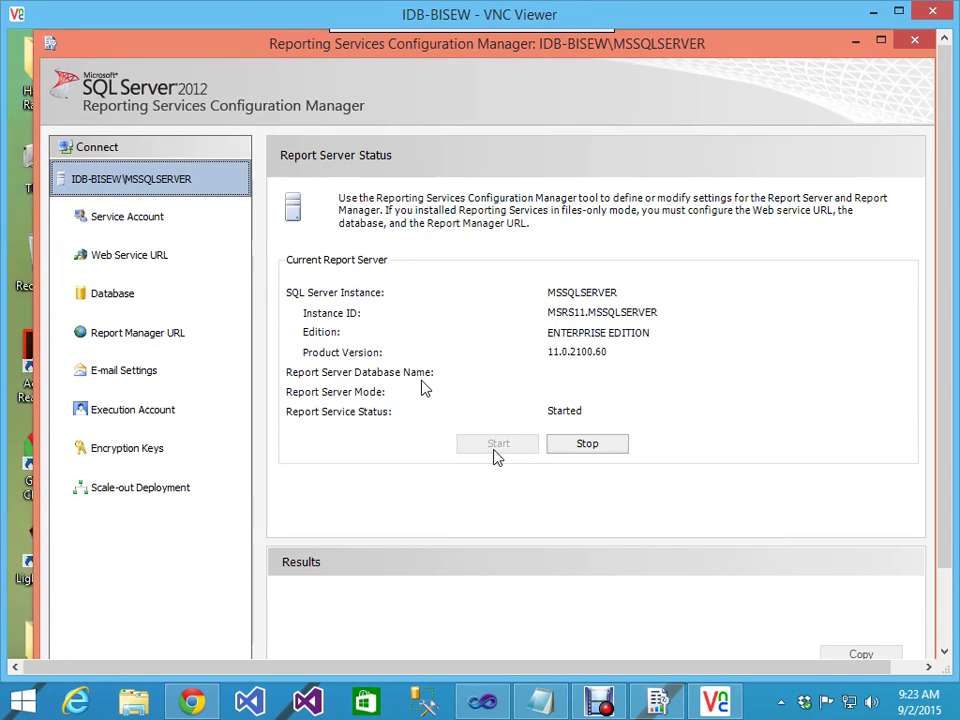
pyautogui.moveTo(229, 377); pyautogui.dragTo(385, 392)
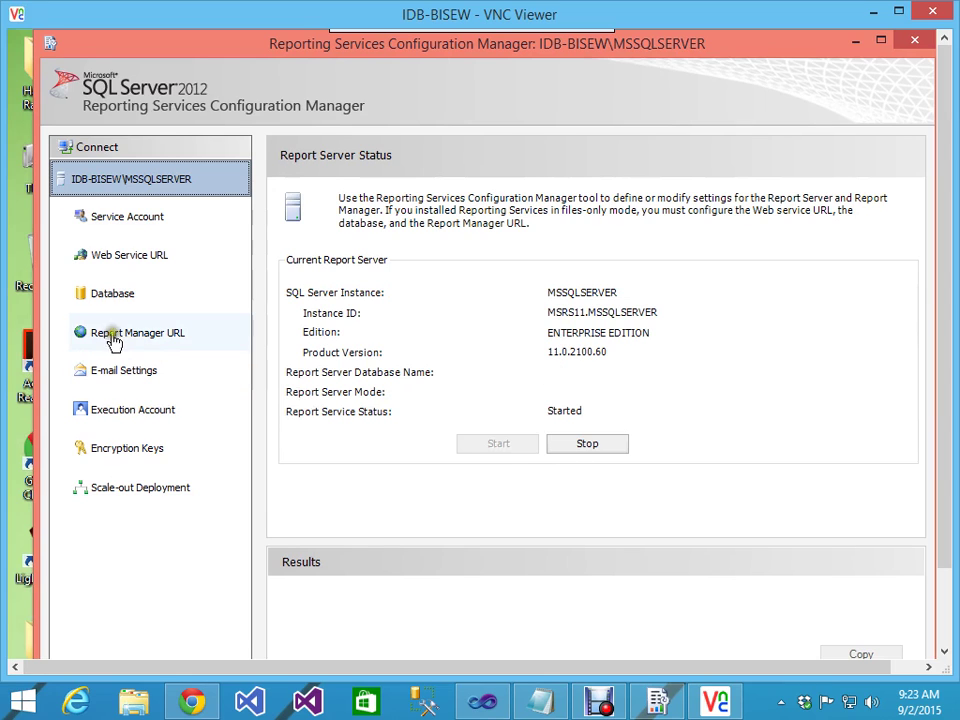
pyautogui.click(128, 295)
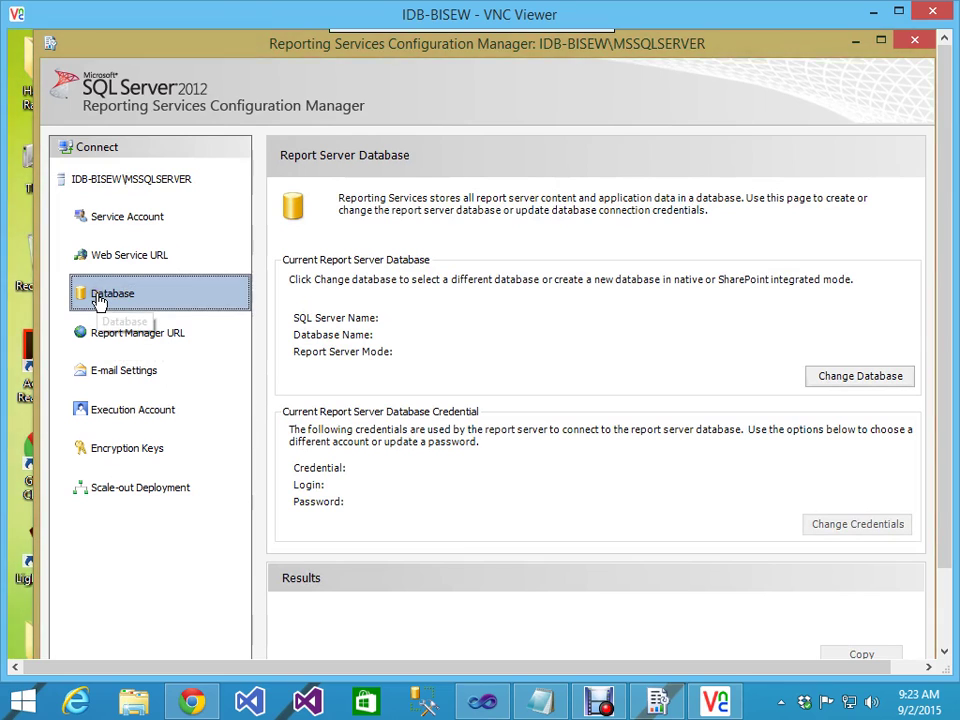
pyautogui.click(847, 376)
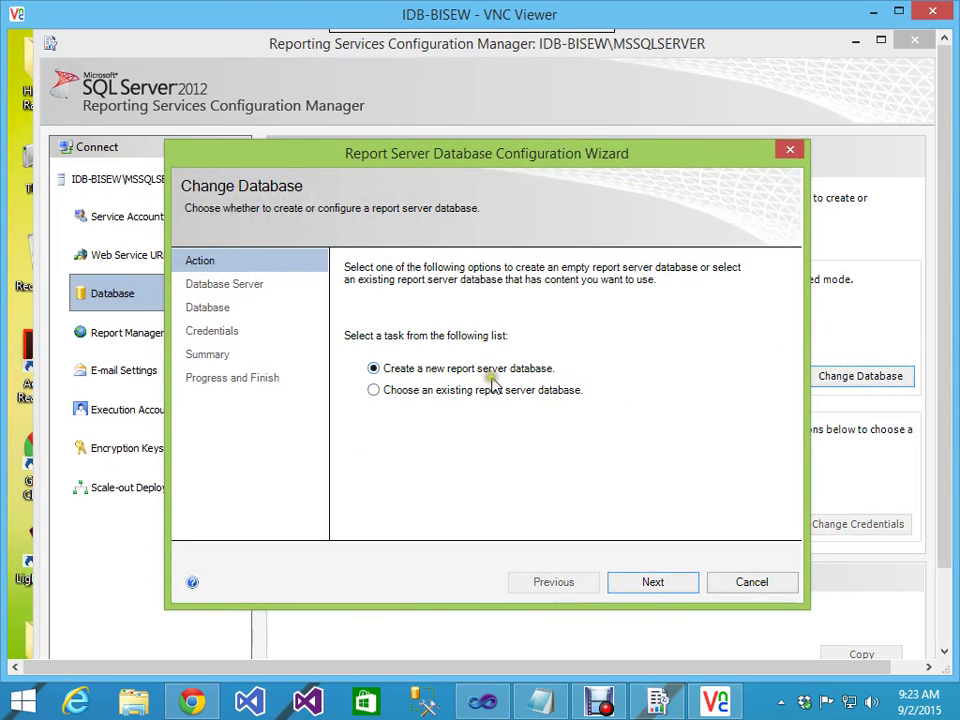
# Step: Choose to create a new report server database and test the database server connection
pyautogui.click(657, 582)
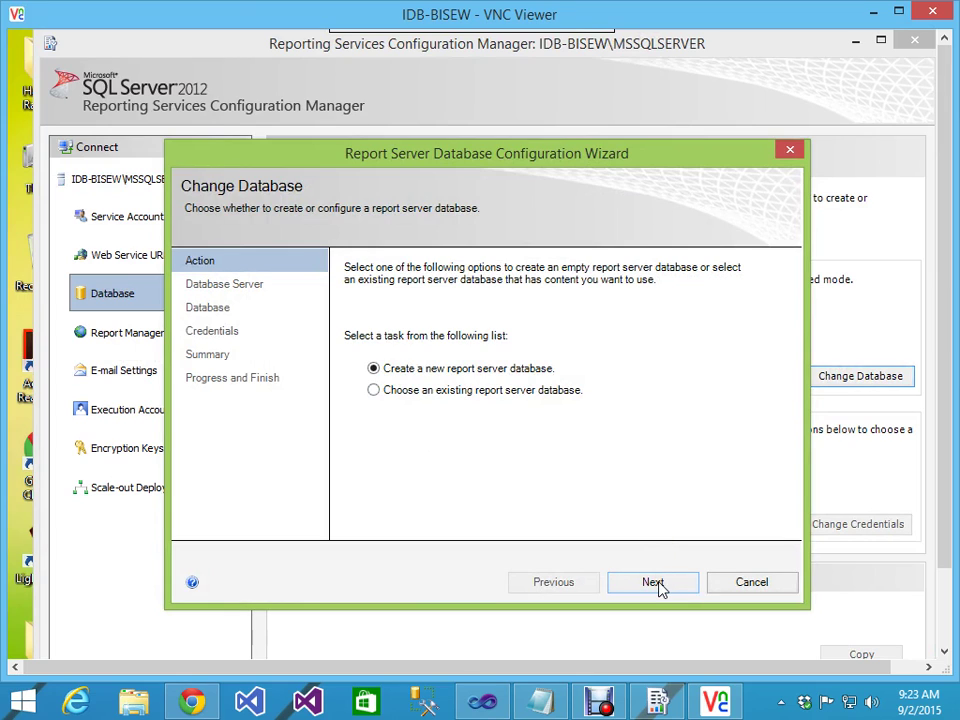
pyautogui.click(659, 589)
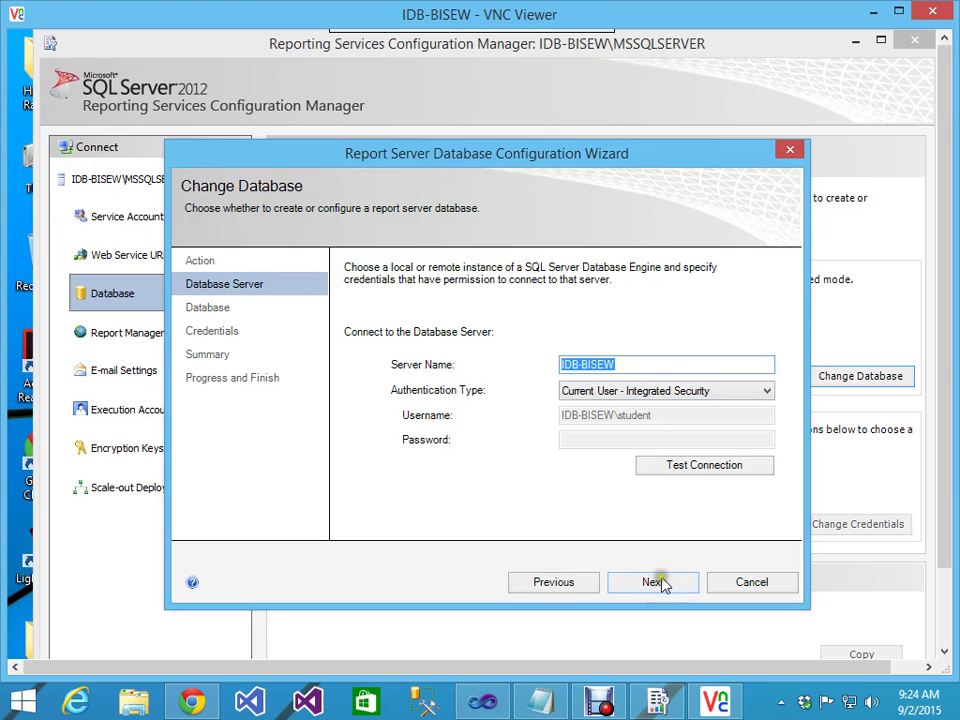
pyautogui.click(705, 465)
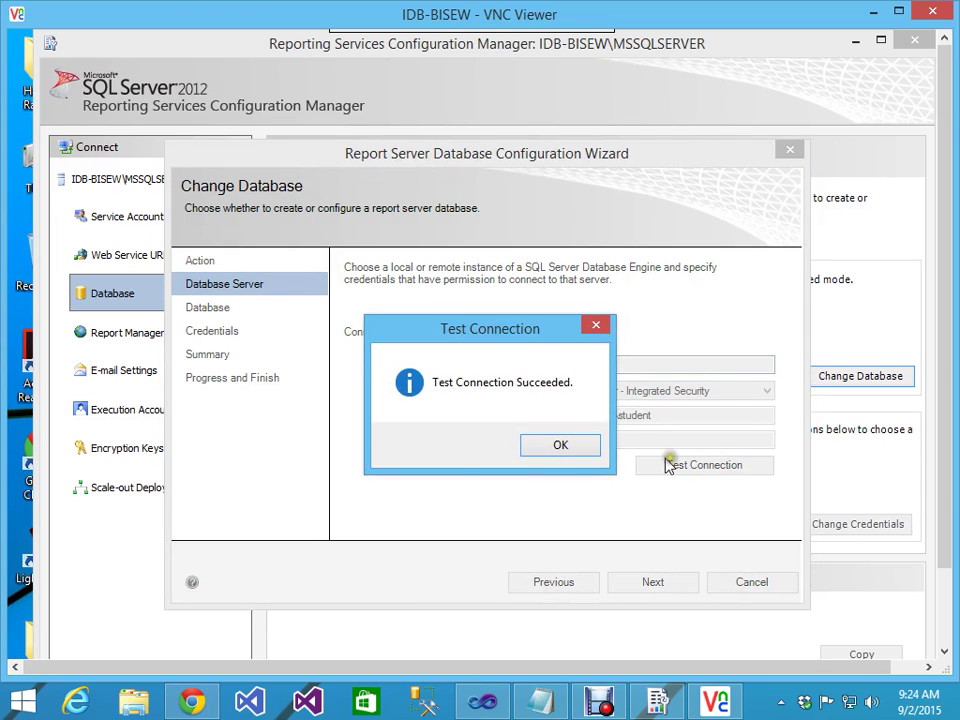
pyautogui.click(576, 448)
# Step: Accept the ReportServer database name and service credentials, create the database and finish
pyautogui.click(650, 580)
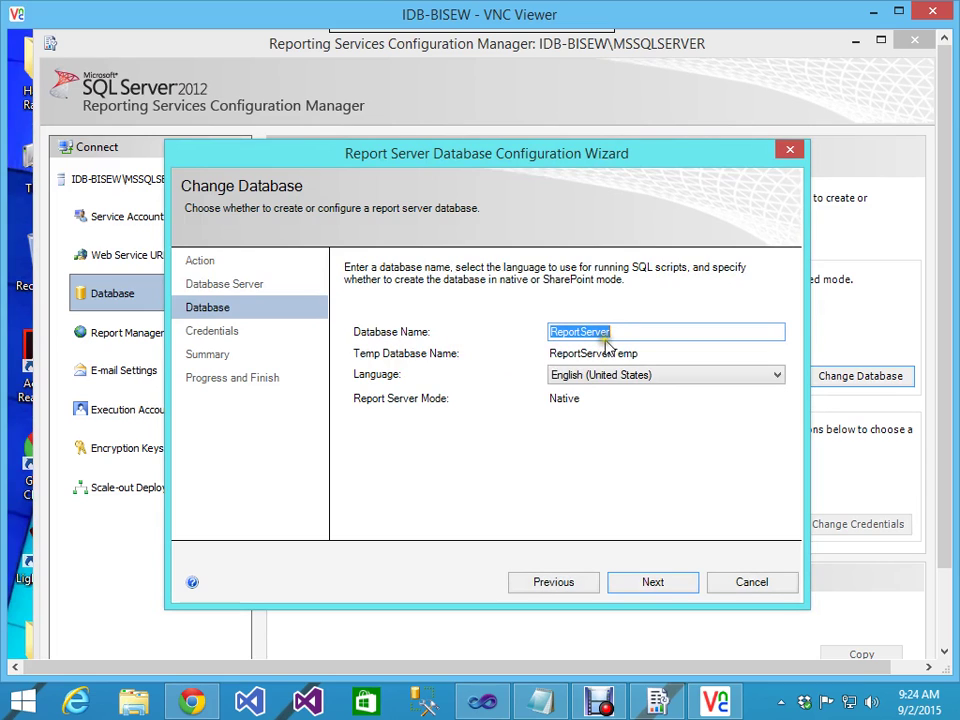
pyautogui.click(655, 582)
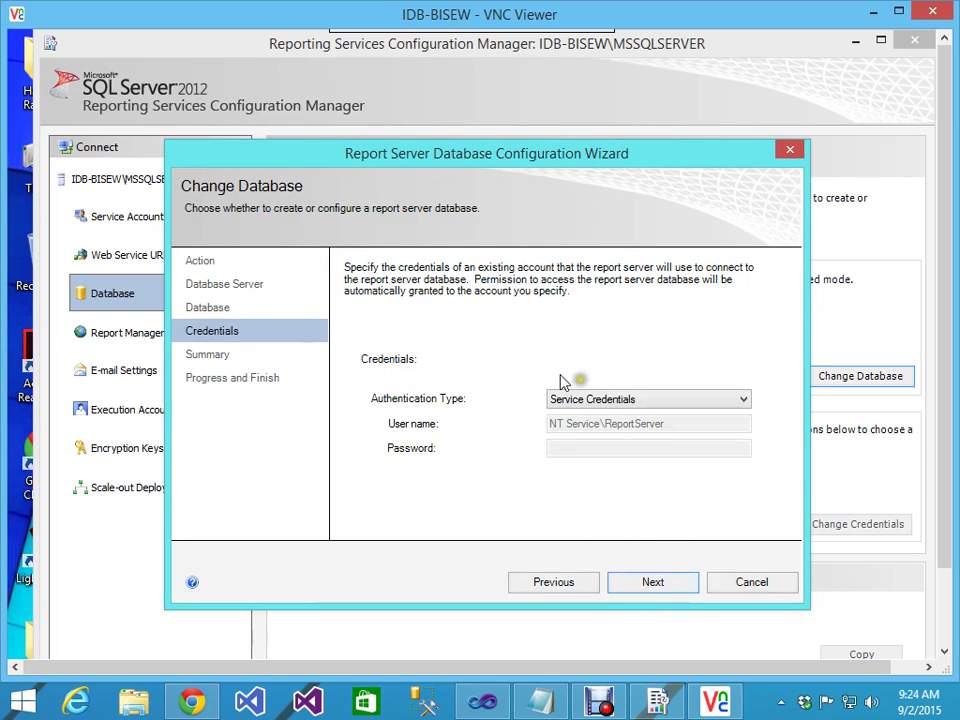
pyautogui.click(655, 583)
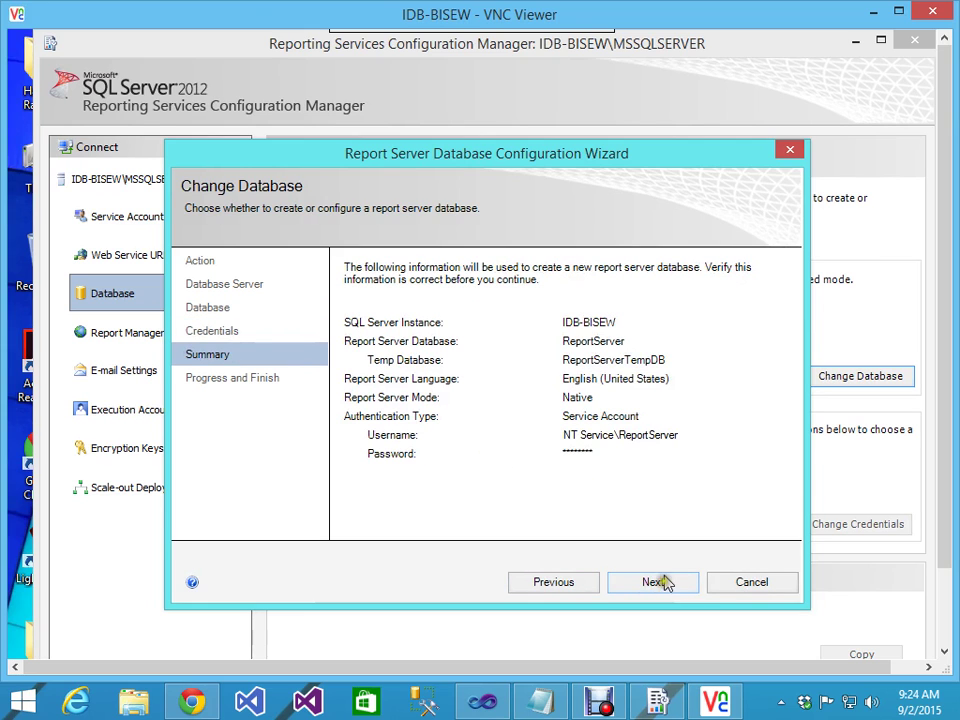
pyautogui.click(645, 572)
pyautogui.click(653, 591)
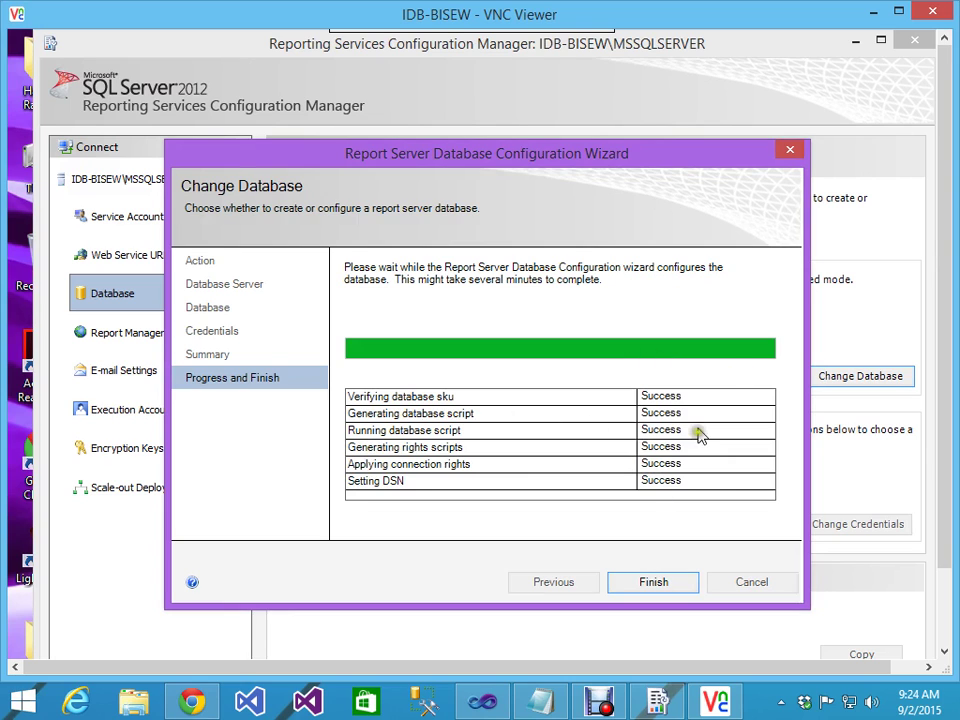
pyautogui.click(658, 585)
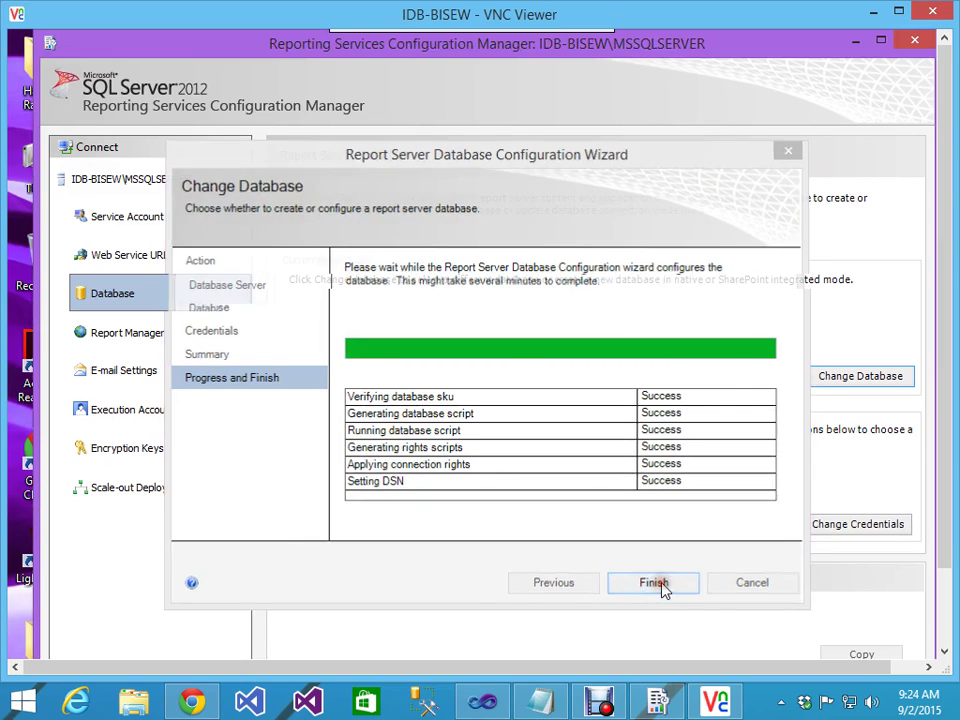
# Step: Stop and restart the ReportServer service until it reads Started, then close the remote session
pyautogui.click(114, 184)
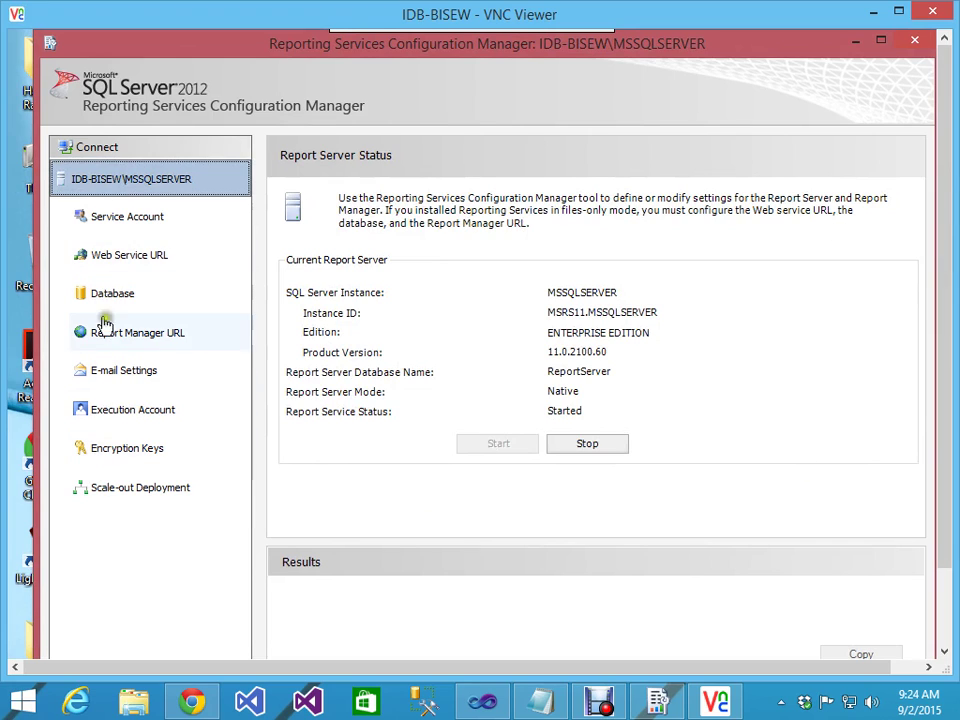
pyautogui.click(118, 217)
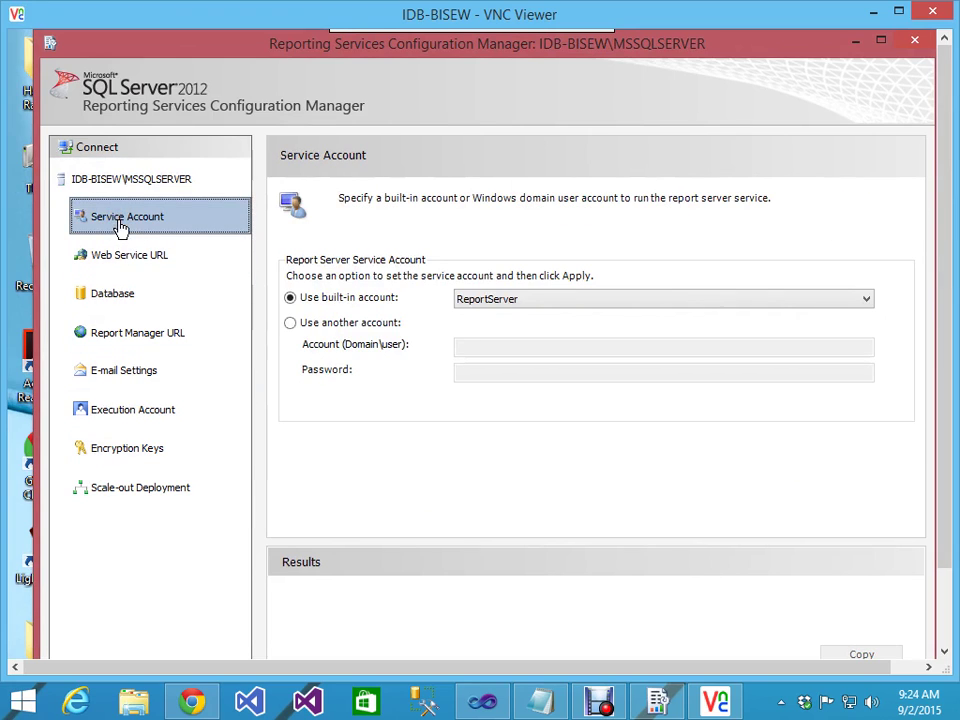
pyautogui.click(122, 186)
pyautogui.click(600, 446)
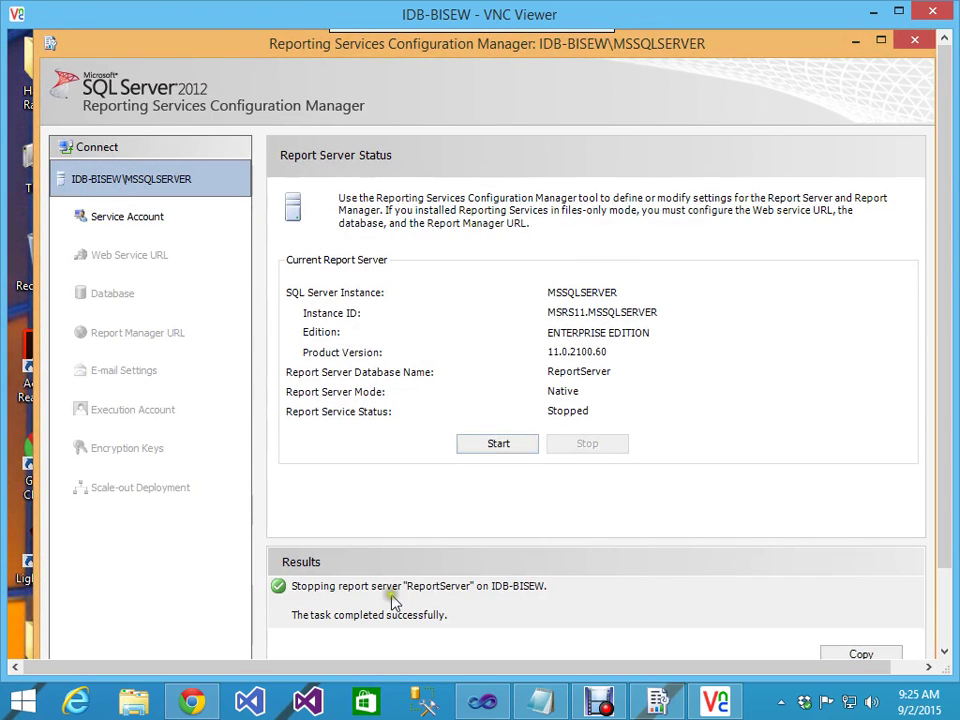
pyautogui.click(497, 443)
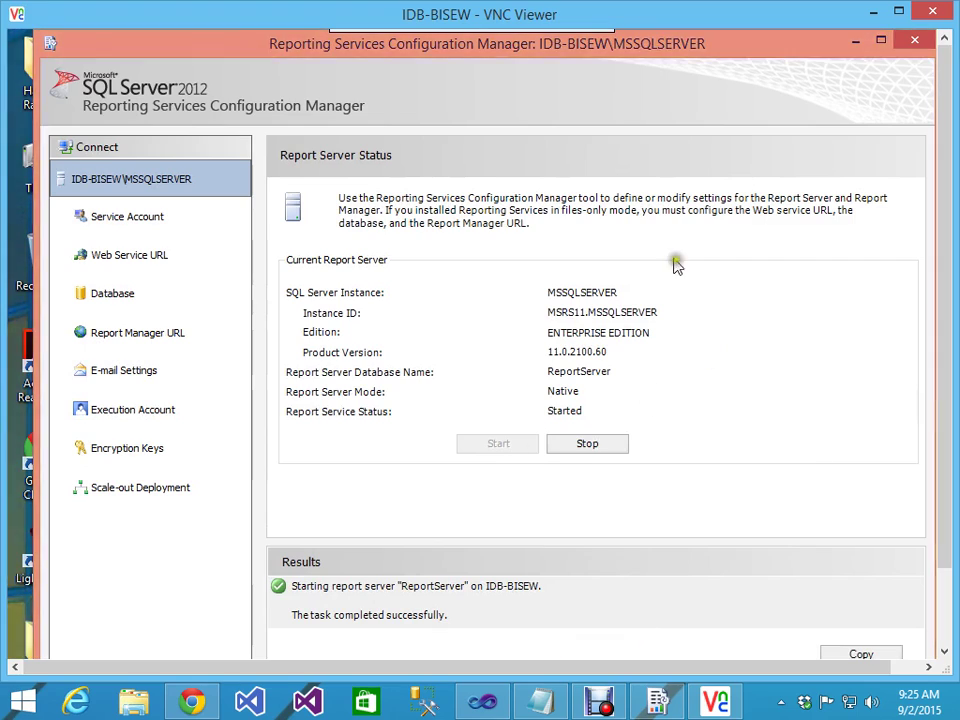
pyautogui.click(932, 11)
pyautogui.doubleClick(57, 328)
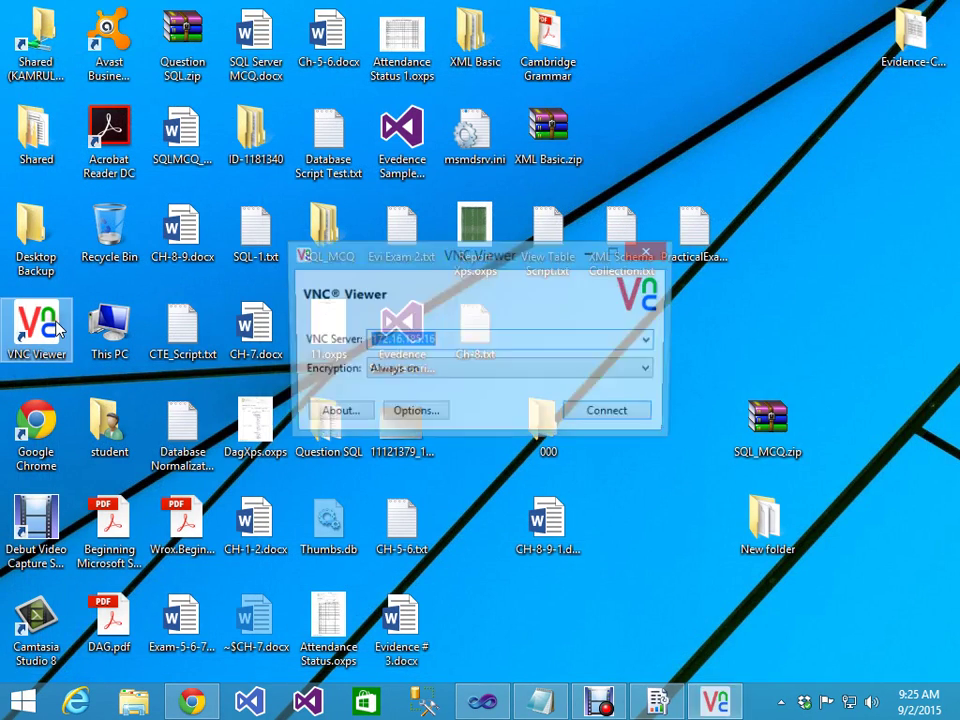
pyautogui.click(449, 336)
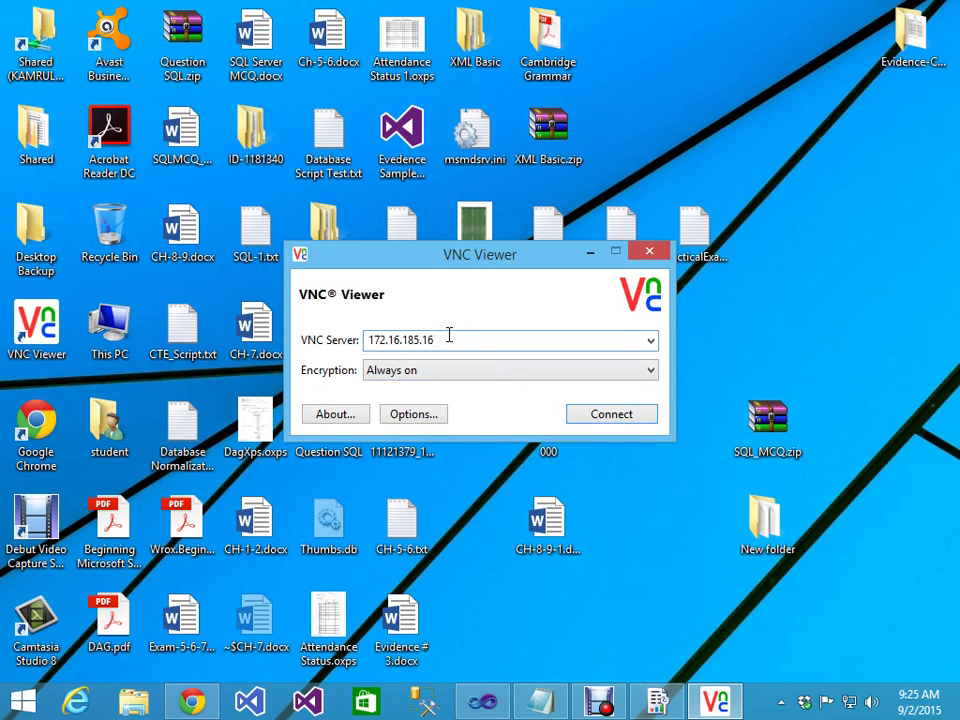
pyautogui.press('BackSpace')
pyautogui.press('BackSpace')
pyautogui.write('34')
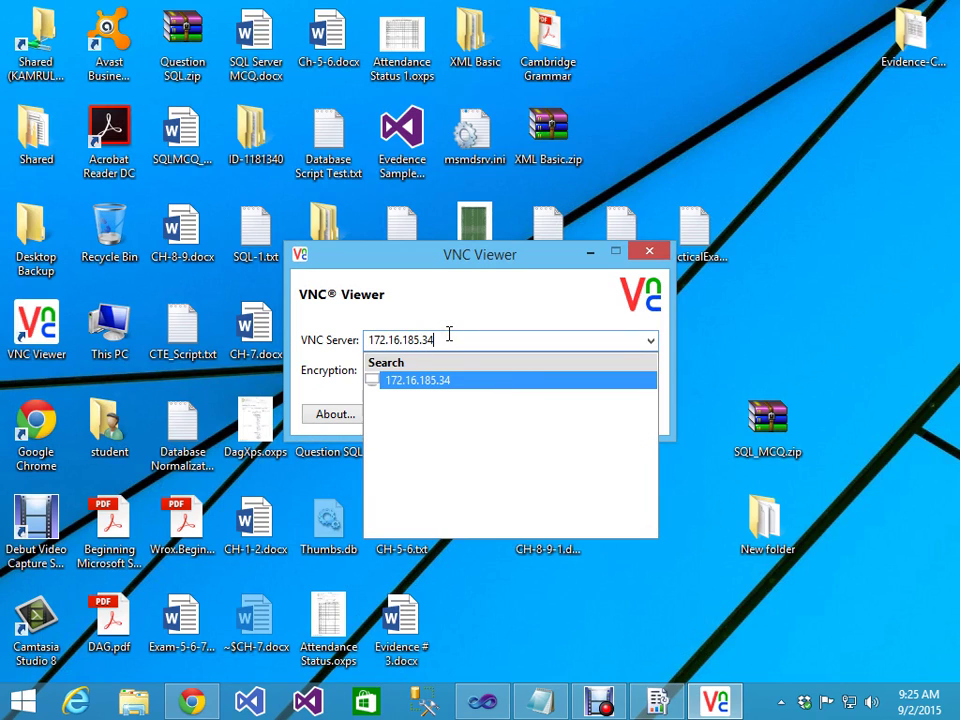
pyautogui.press('Return')
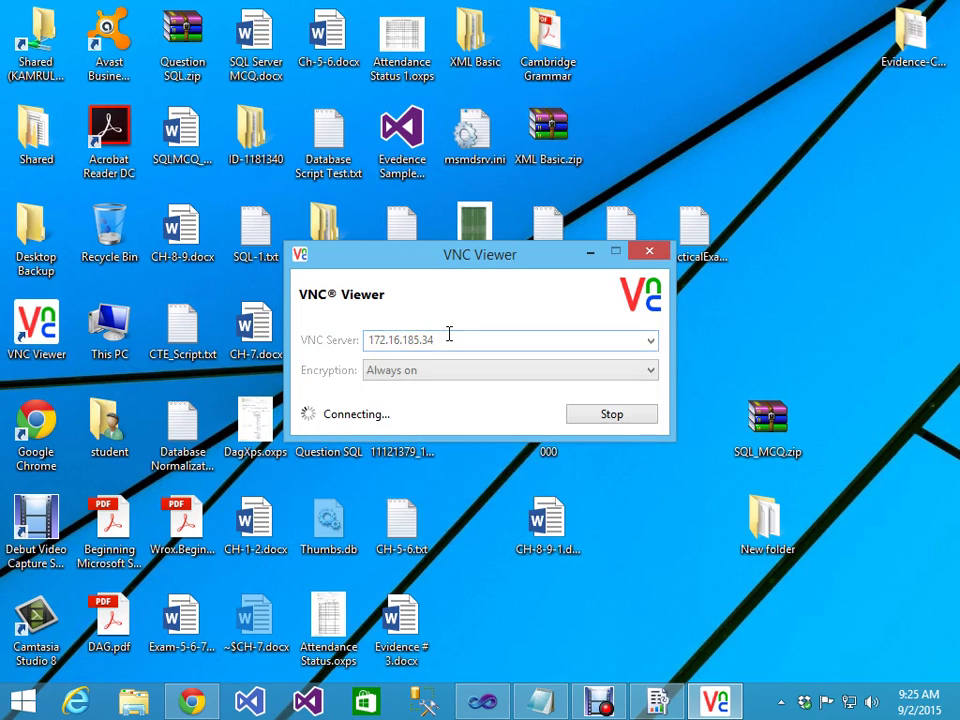
pyautogui.click(612, 416)
pyautogui.click(466, 340)
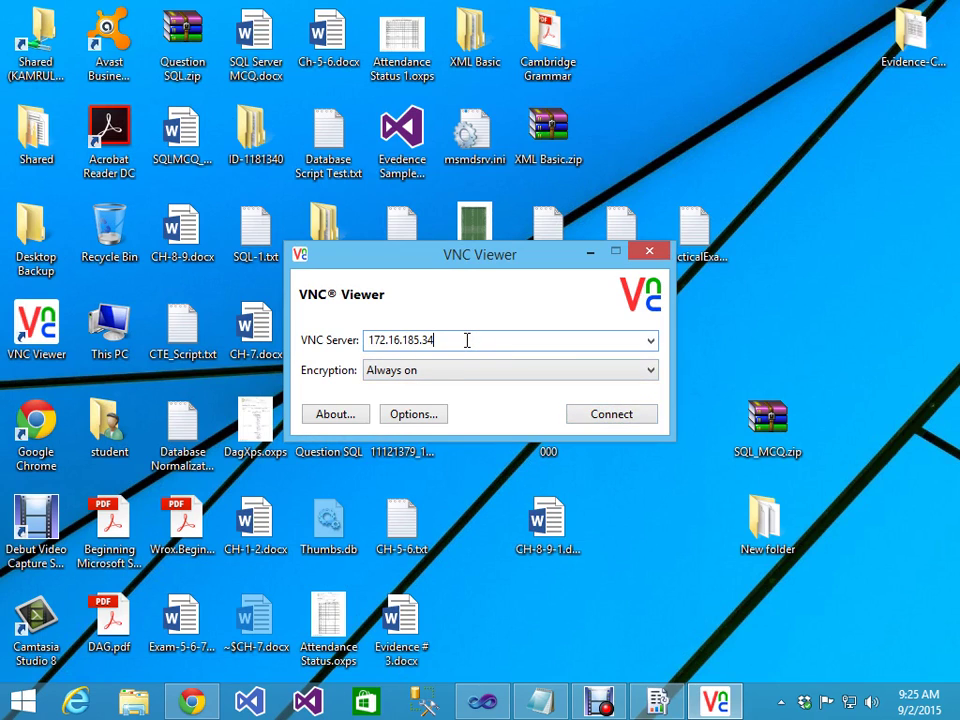
pyautogui.press('BackSpace')
pyautogui.press('BackSpace')
pyautogui.write('33')
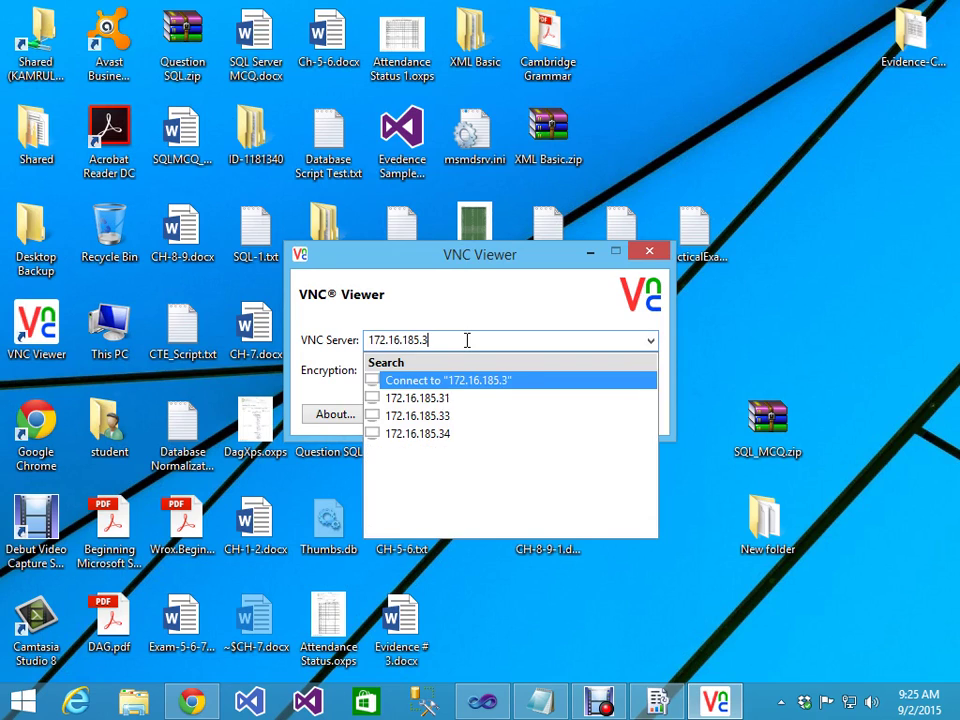
pyautogui.press('Return')
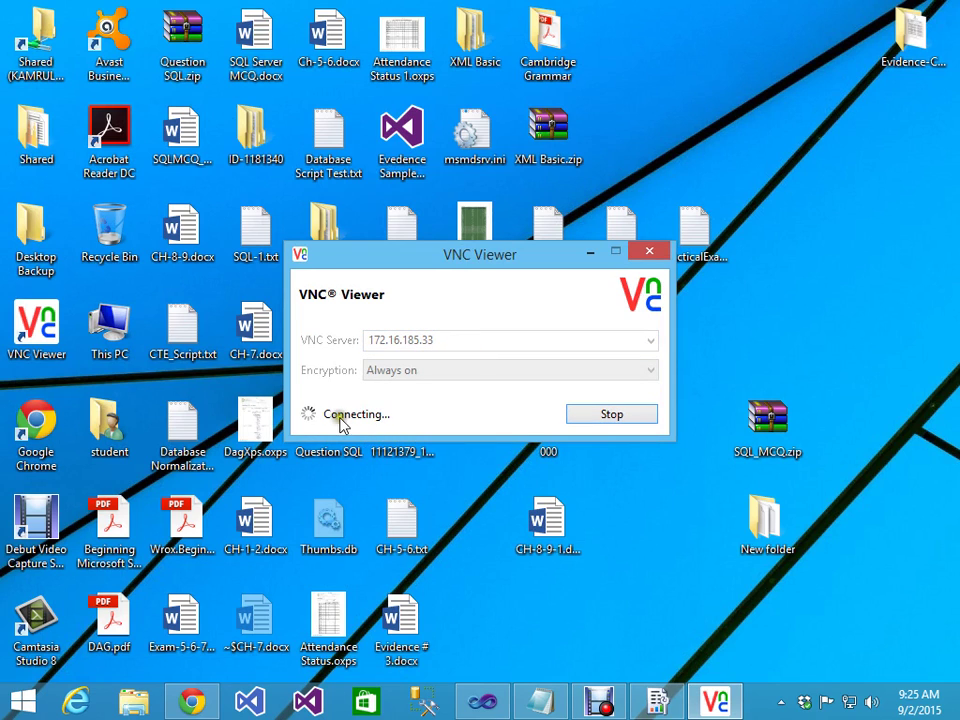
pyautogui.click(634, 415)
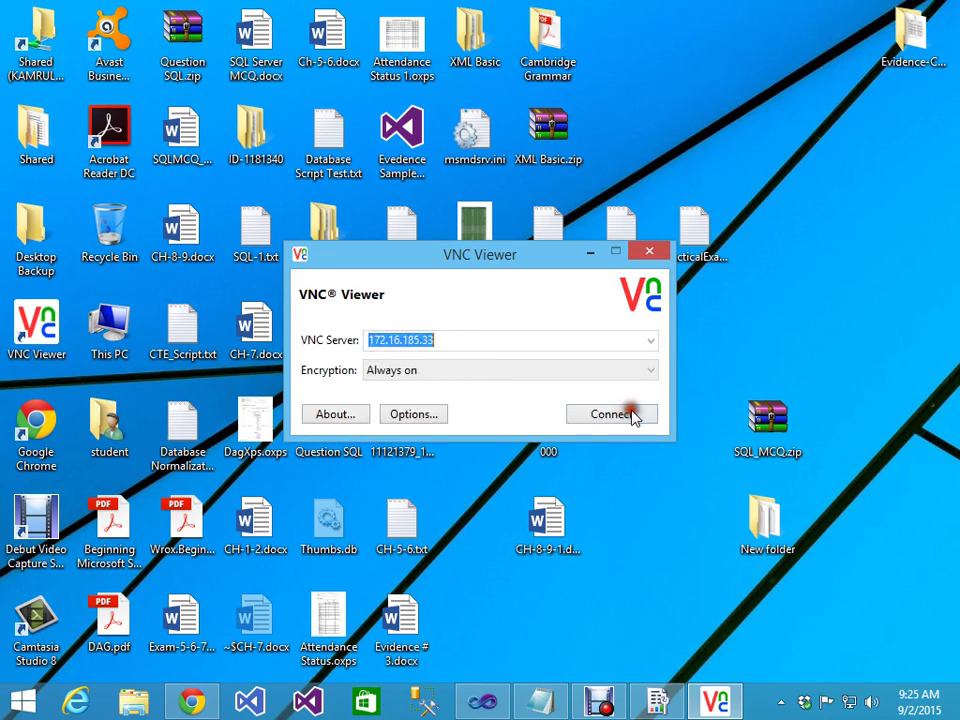
pyautogui.click(468, 341)
pyautogui.press('BackSpace')
pyautogui.press('BackSpace')
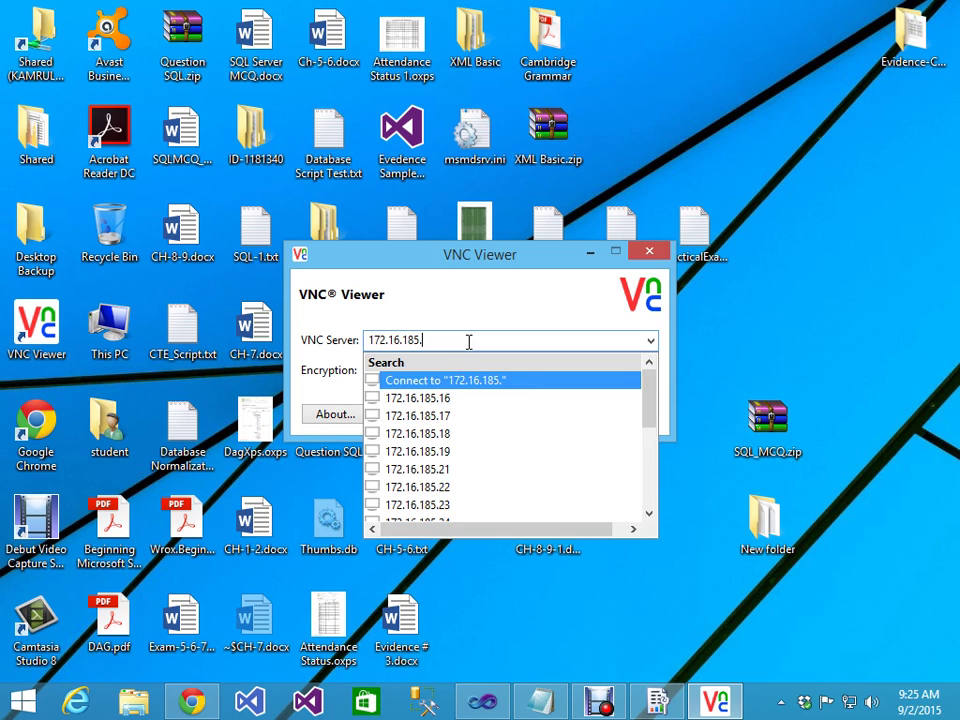
pyautogui.write('3')
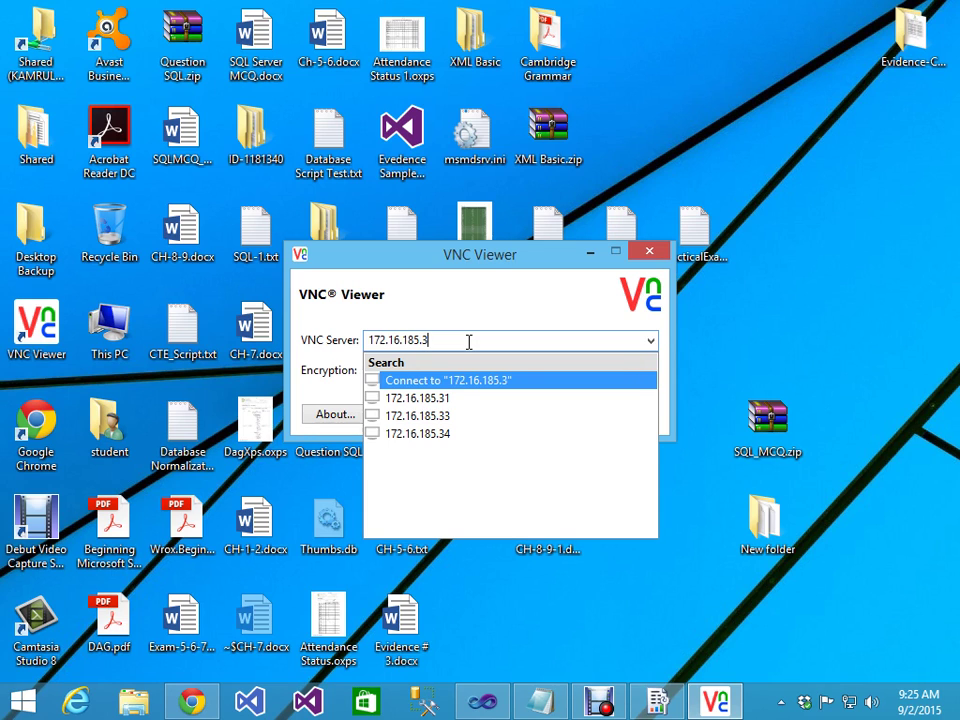
pyautogui.press('BackSpace')
pyautogui.write('25')
pyautogui.press('Return')
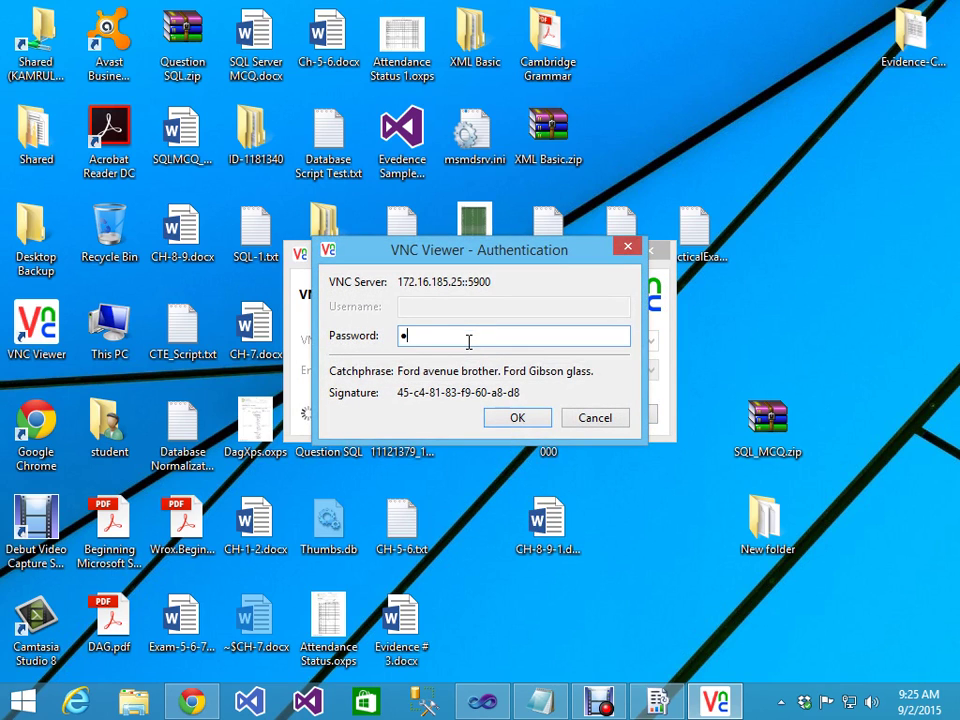
pyautogui.press('Return')
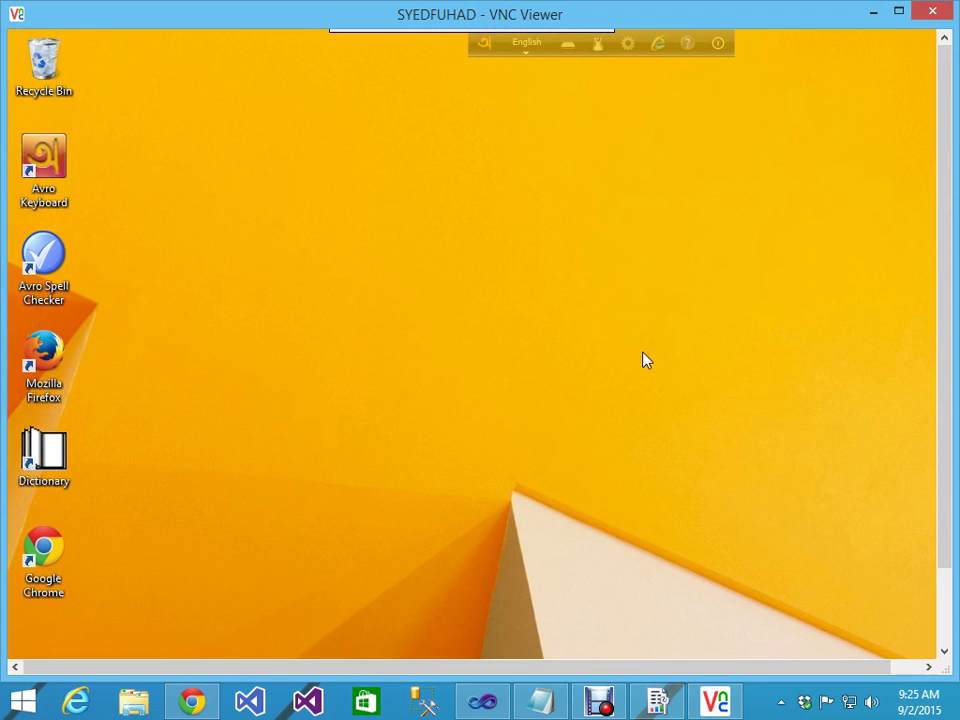
pyautogui.click(932, 11)
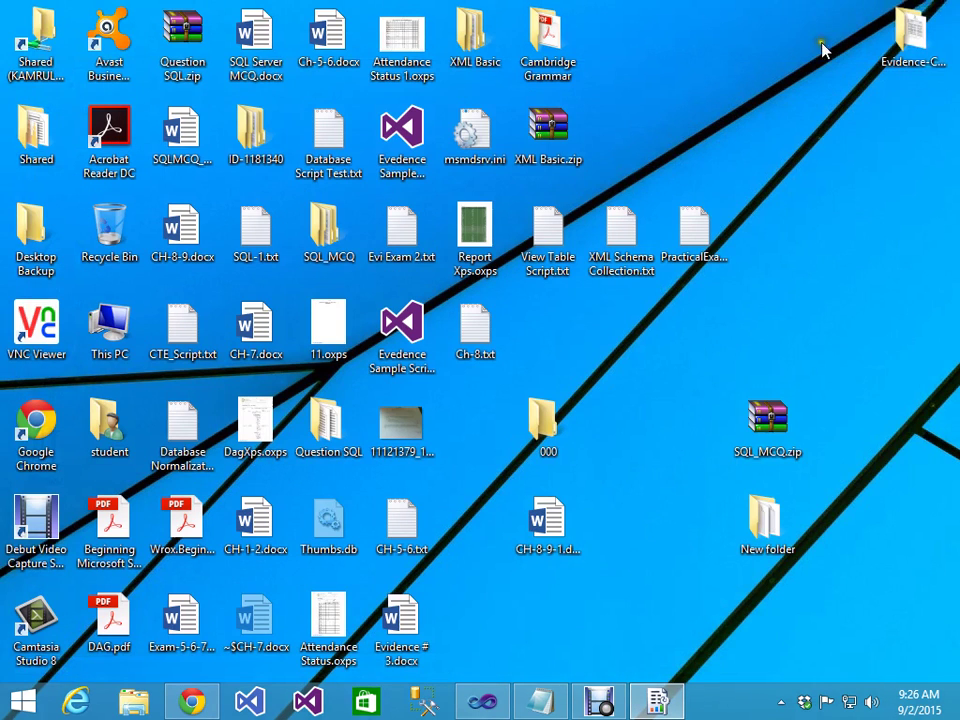
# Step: Connect VNC Viewer to 172.16.185.22 and log in with the remote password
pyautogui.doubleClick(36, 325)
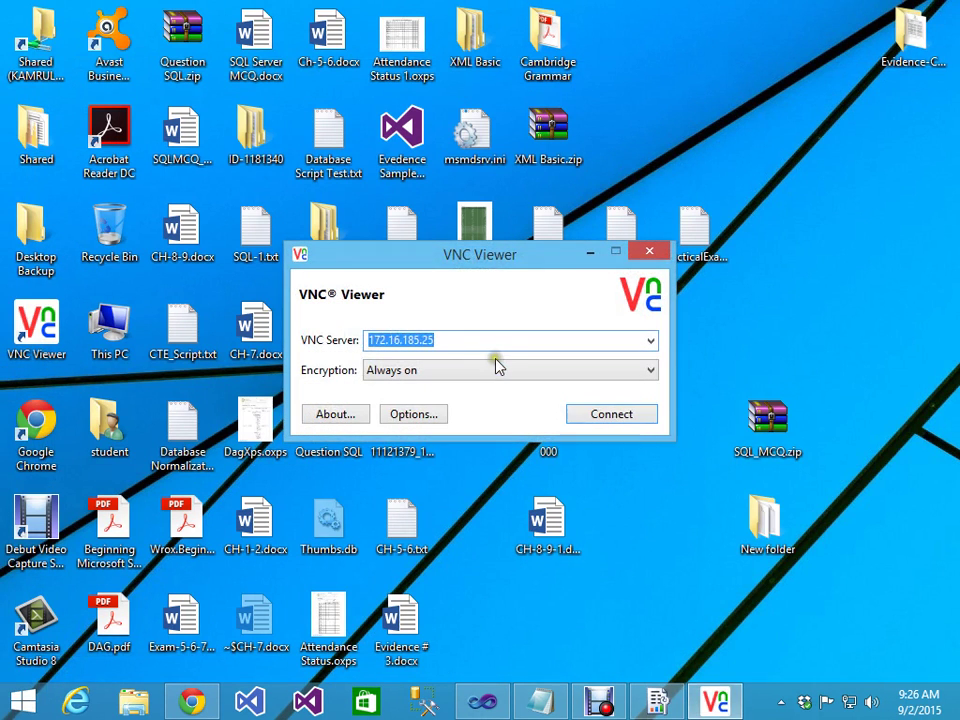
pyautogui.click(471, 339)
pyautogui.press('BackSpace')
pyautogui.write('2')
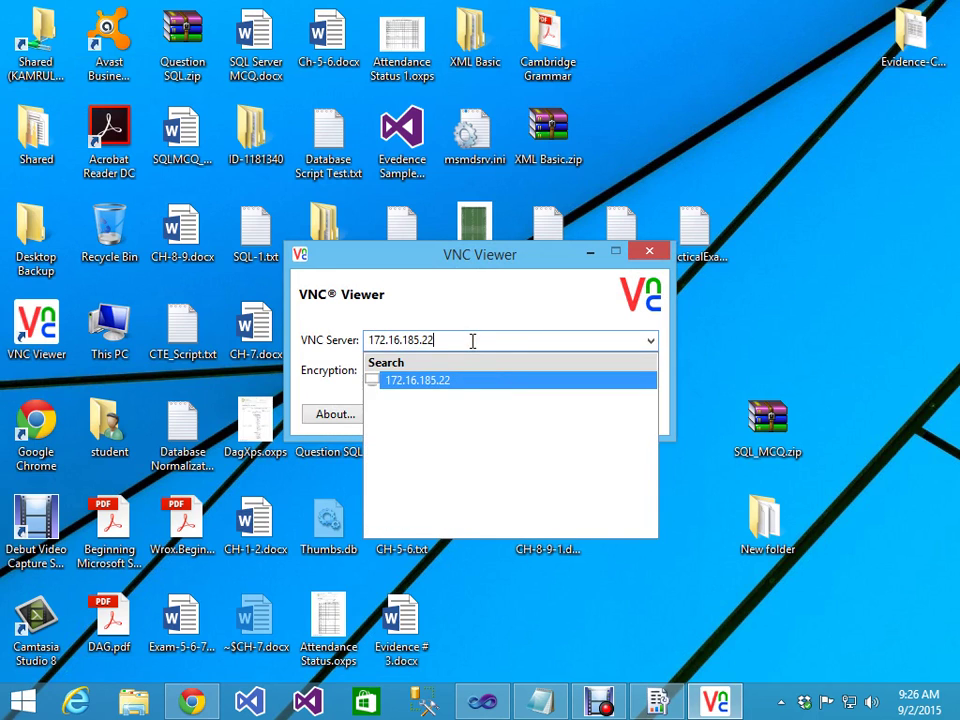
pyautogui.press('Return')
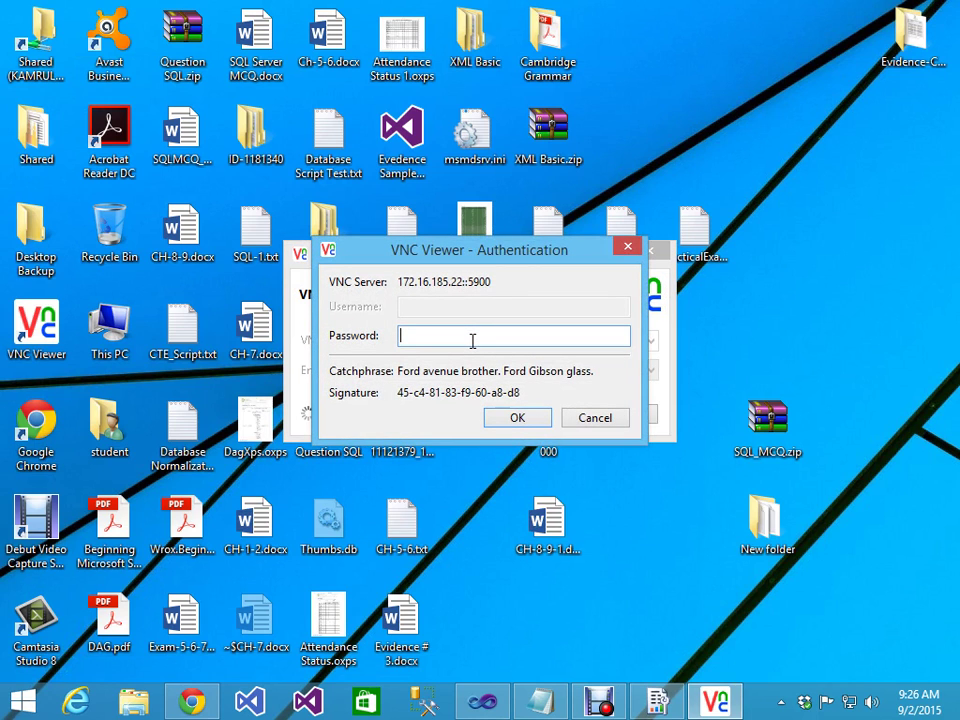
pyautogui.press('Return')
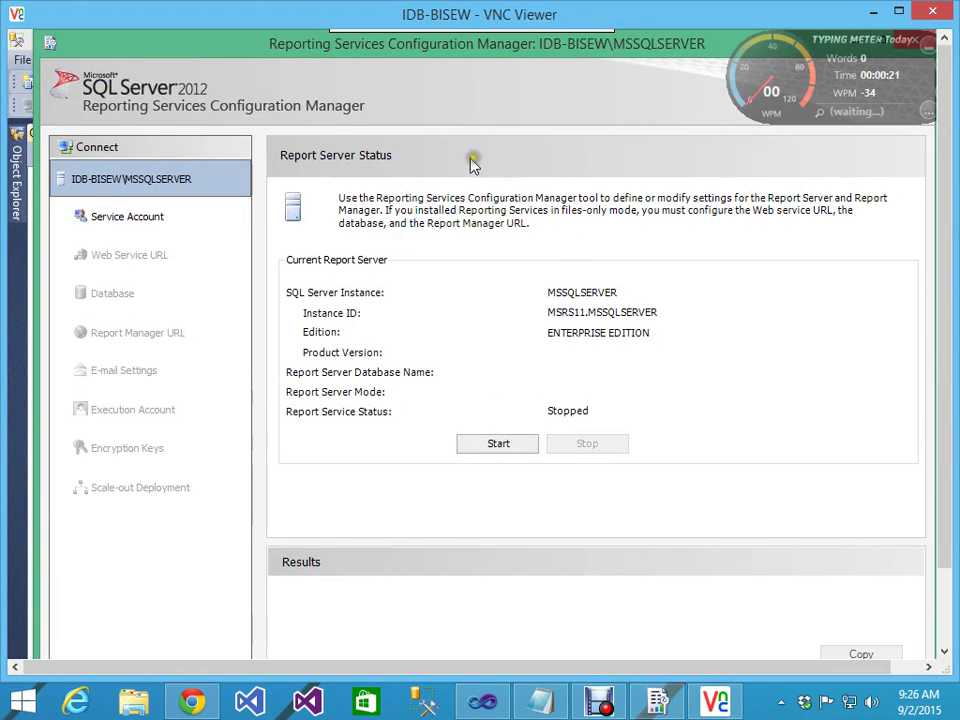
# Step: Try starting the stopped report server, recheck the Service Account page, and un-maximize the window
pyautogui.click(494, 444)
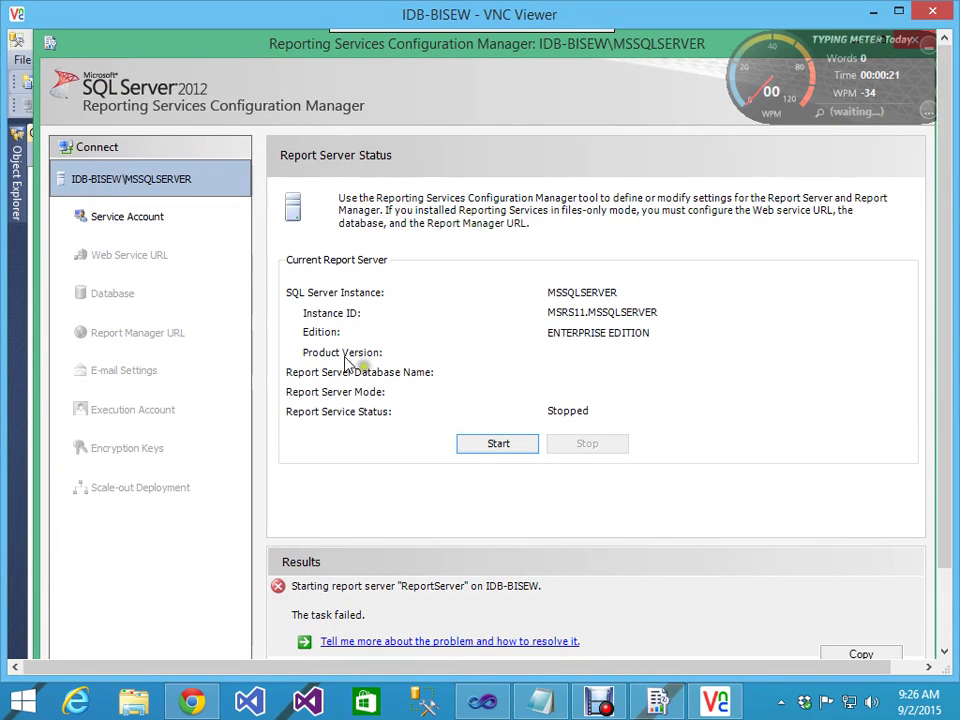
pyautogui.click(114, 222)
pyautogui.click(114, 216)
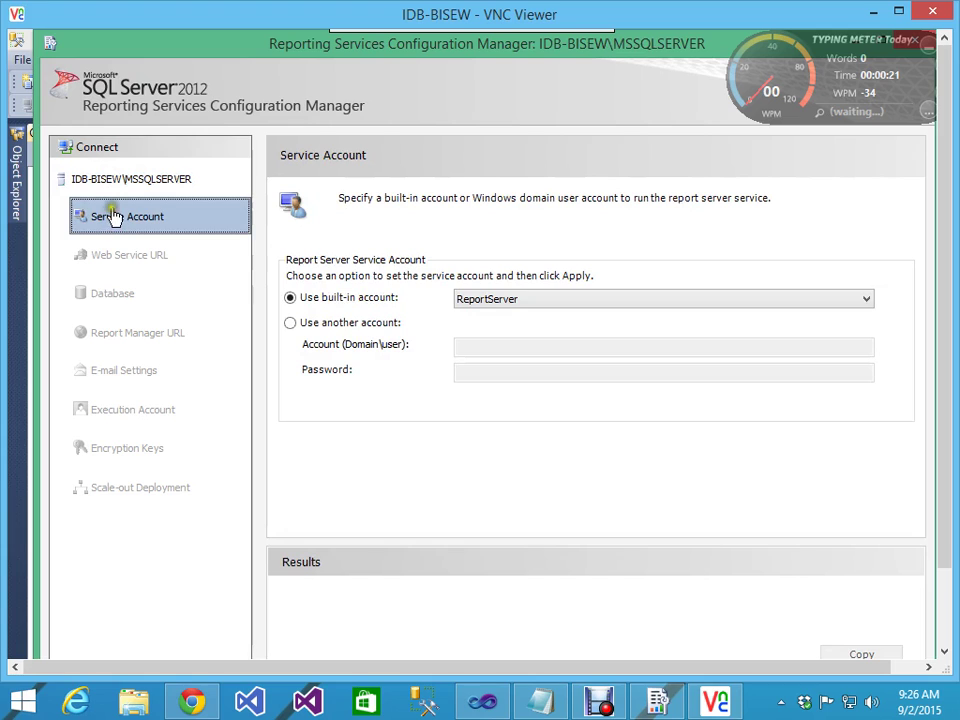
pyautogui.click(122, 180)
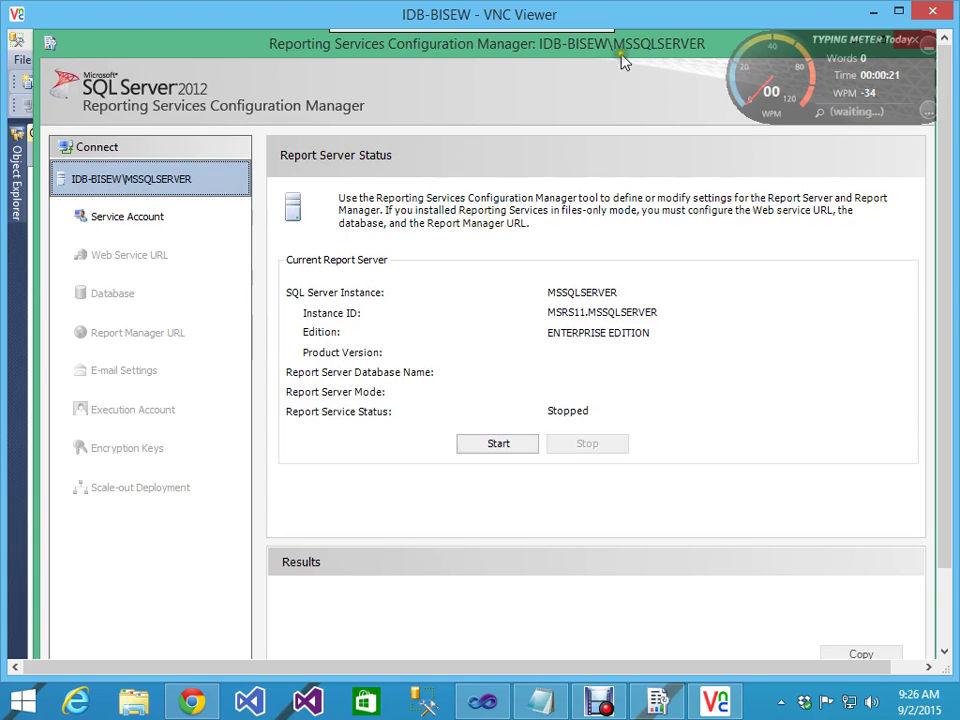
pyautogui.moveTo(602, 62); pyautogui.dragTo(485, 152)
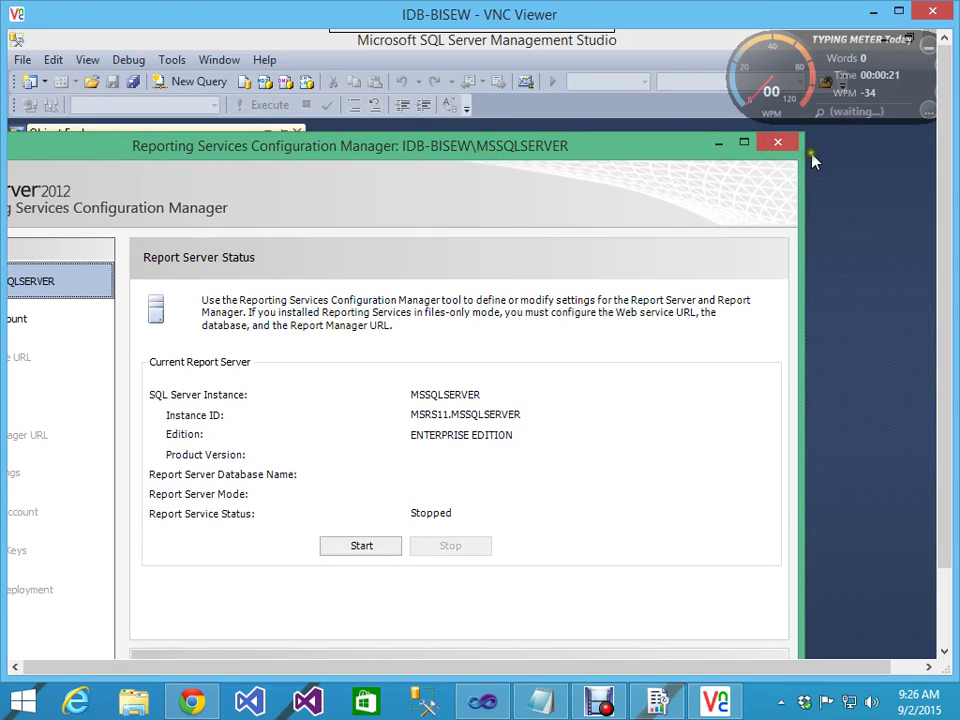
# Step: Close Configuration Manager and relaunch it as administrator from a 'report' Start search, approving UAC
pyautogui.click(790, 146)
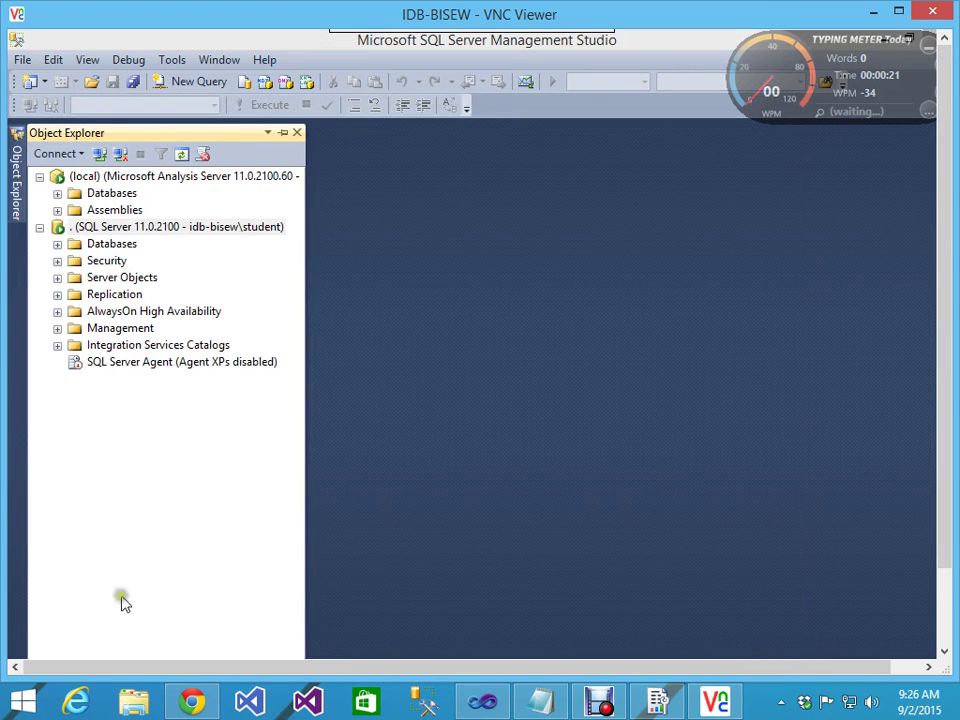
pyautogui.moveTo(944, 341); pyautogui.dragTo(945, 480)
pyautogui.click(30, 641)
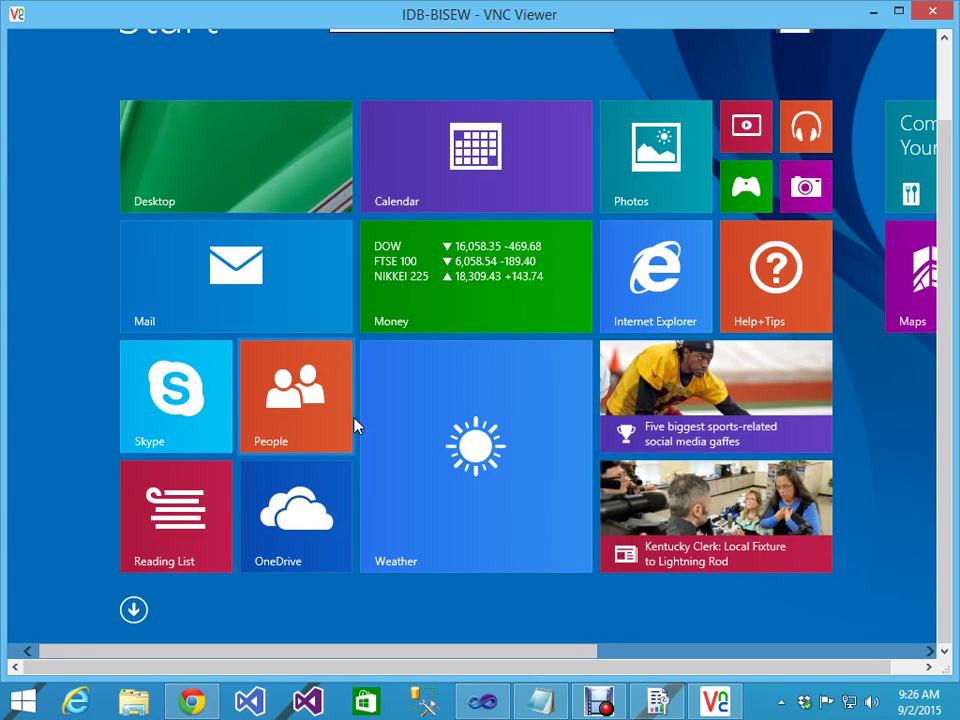
pyautogui.write('RePORt')
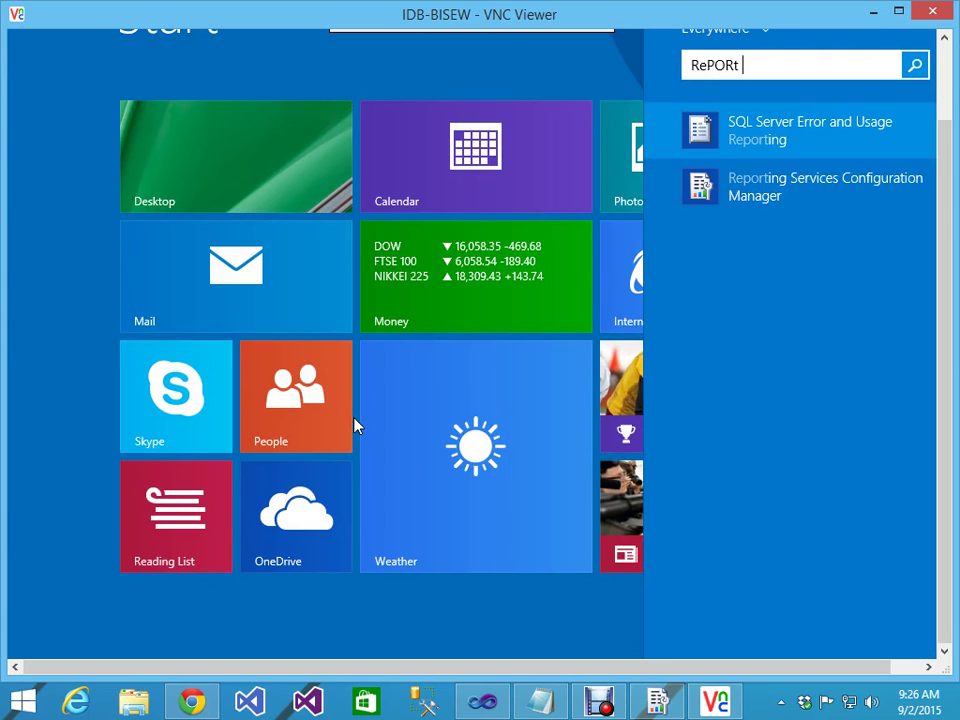
pyautogui.rightClick(748, 192)
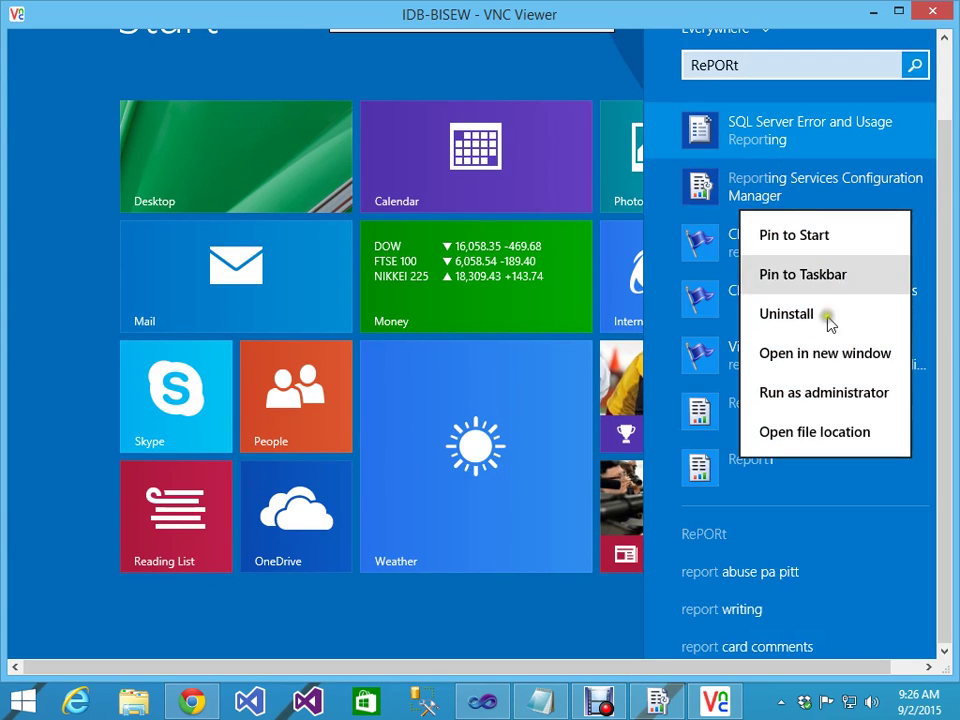
pyautogui.click(806, 403)
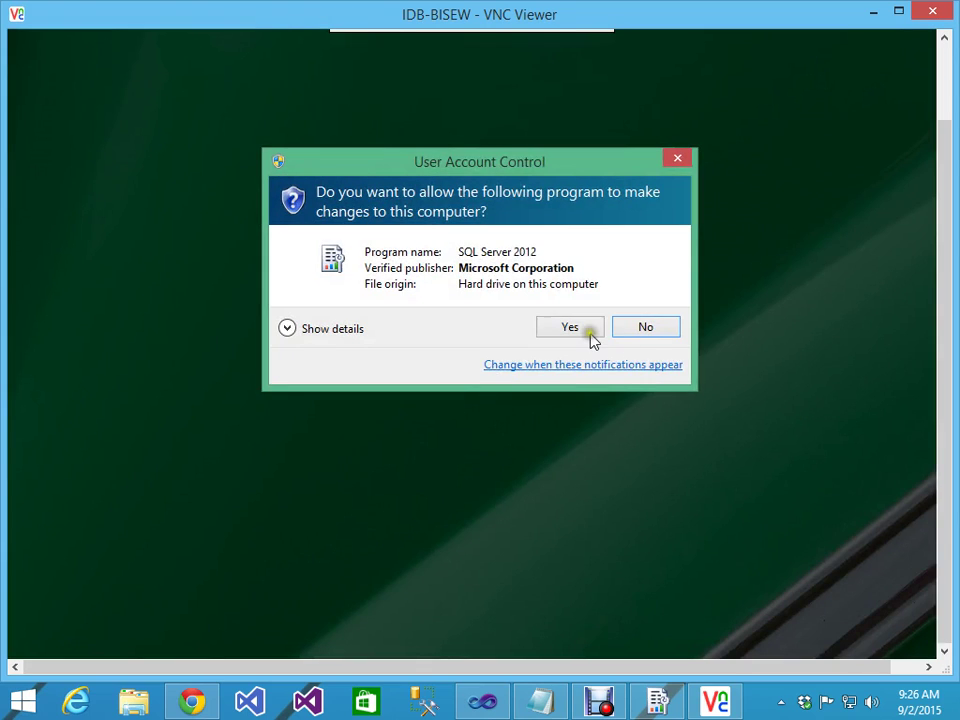
pyautogui.click(590, 336)
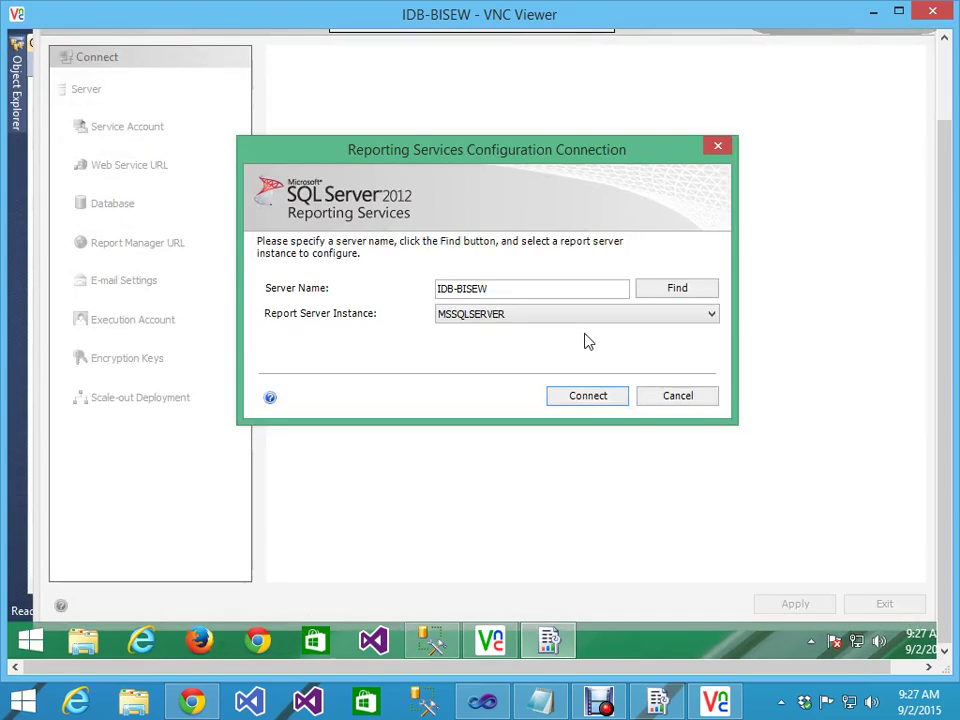
# Step: Connect to the MSSQLSERVER report server instance and view its Service Account settings
pyautogui.click(590, 396)
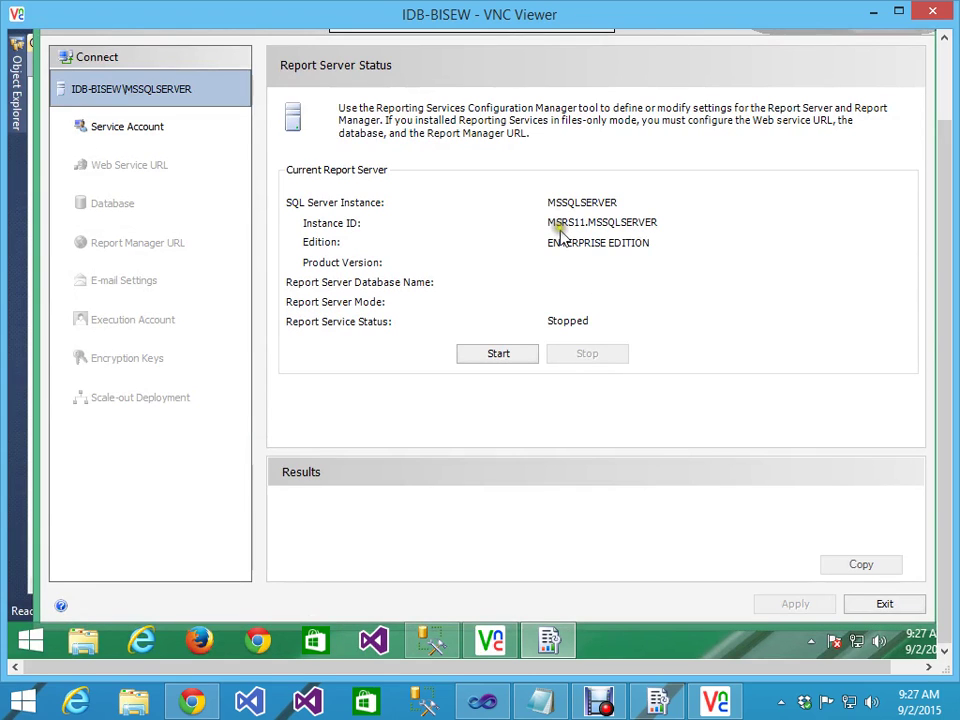
pyautogui.click(116, 137)
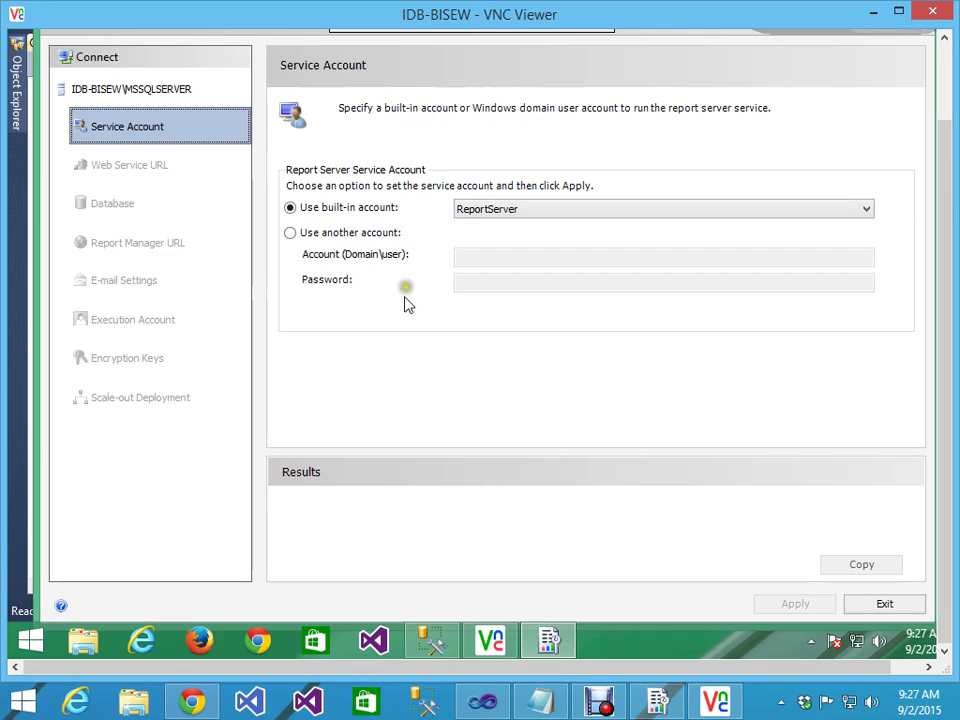
pyautogui.click(291, 234)
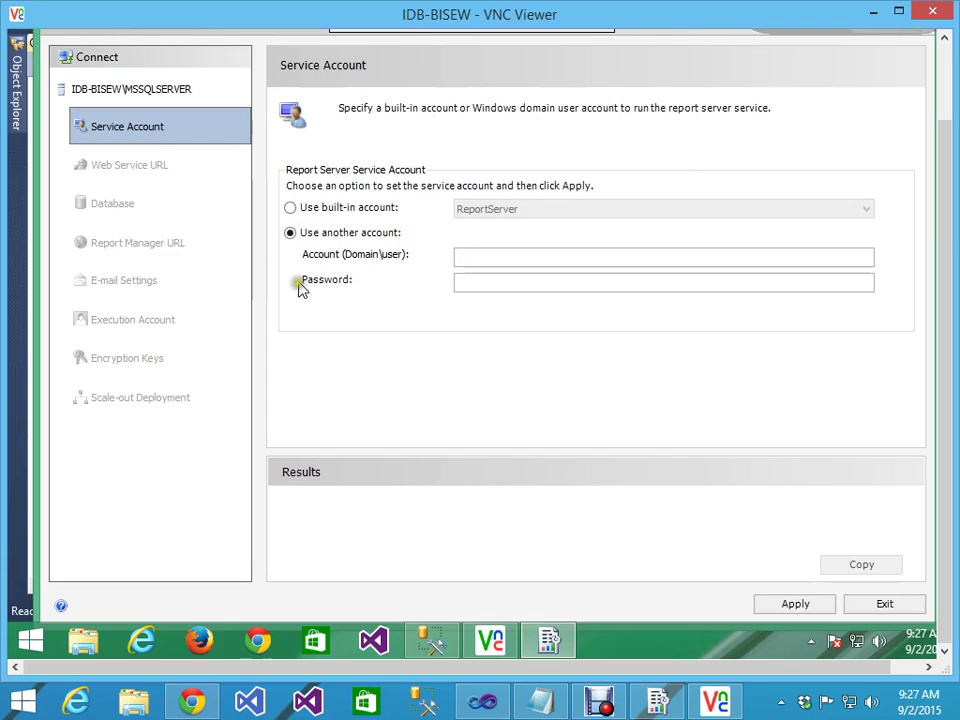
# Step: Apply the built-in ReportServer account and decline starting the report server
pyautogui.click(290, 207)
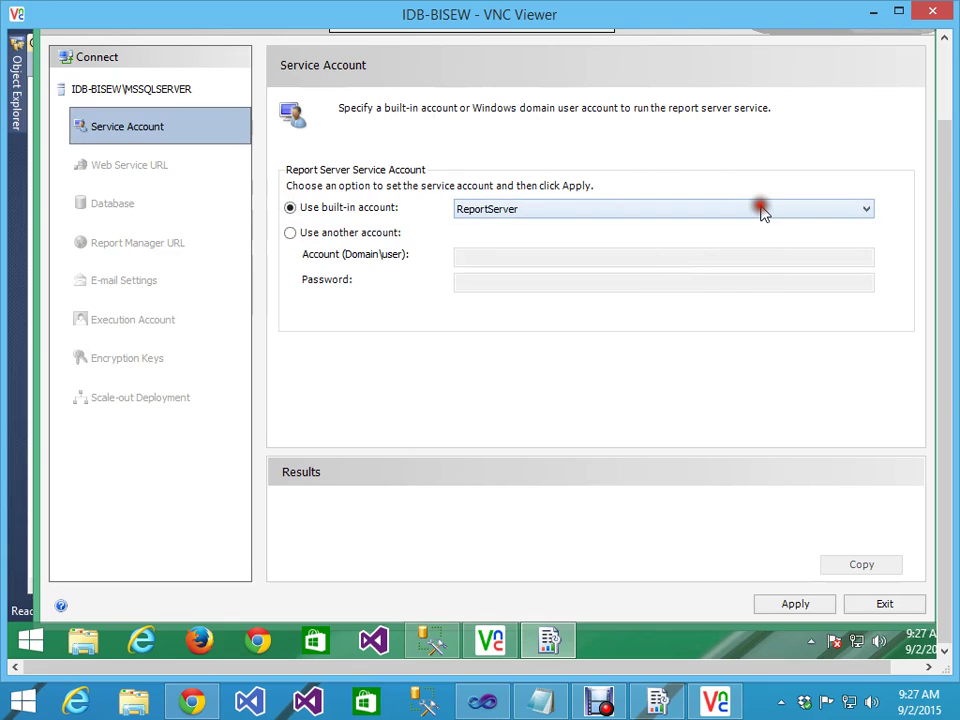
pyautogui.click(762, 210)
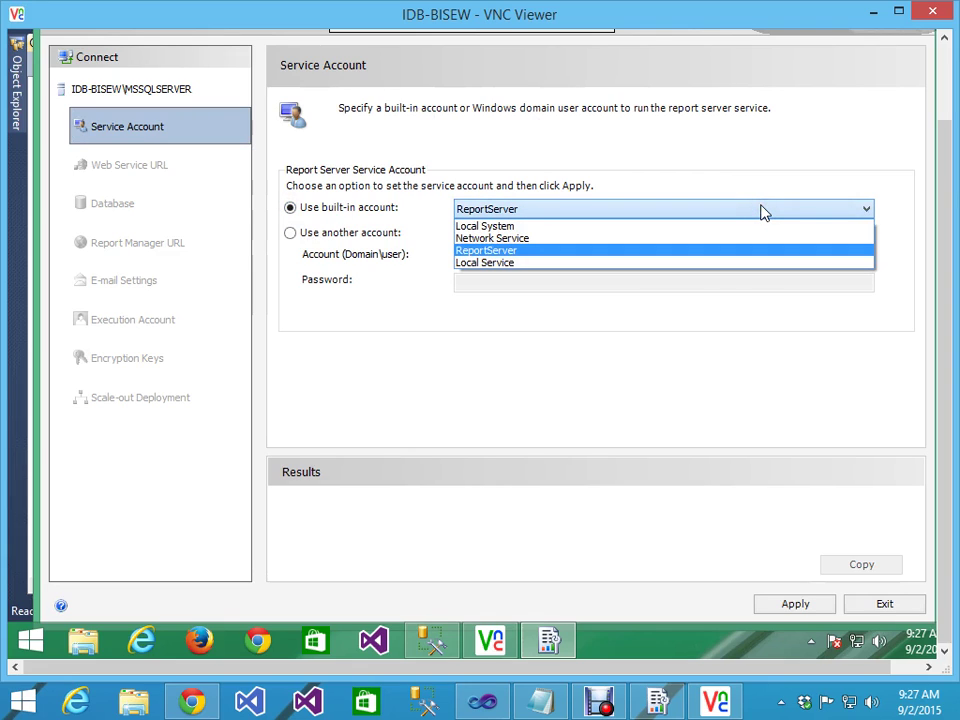
pyautogui.click(762, 211)
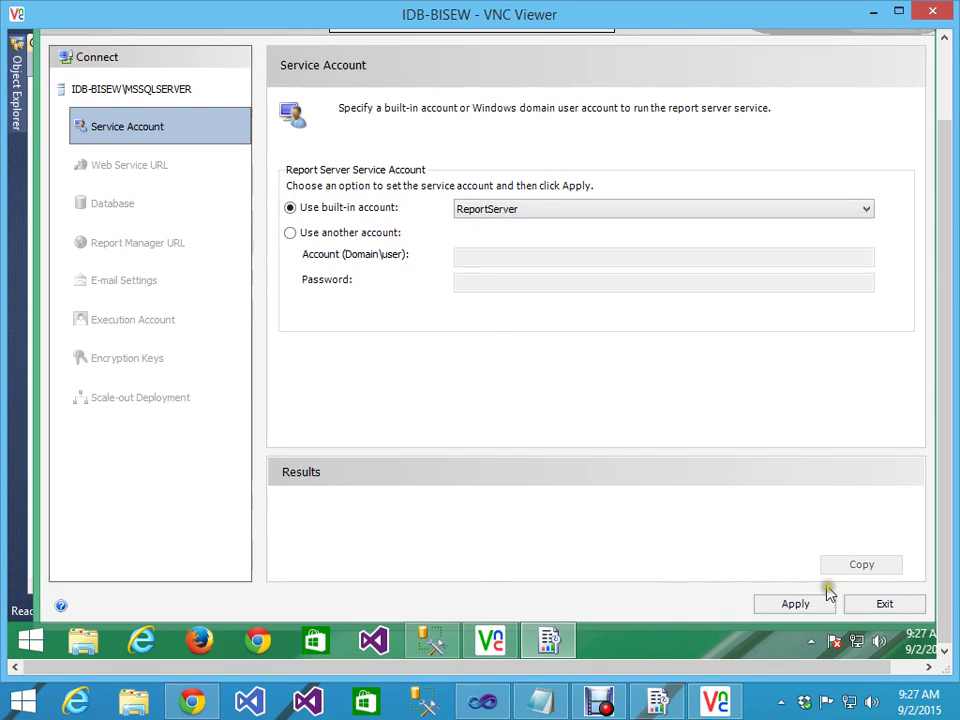
pyautogui.click(795, 603)
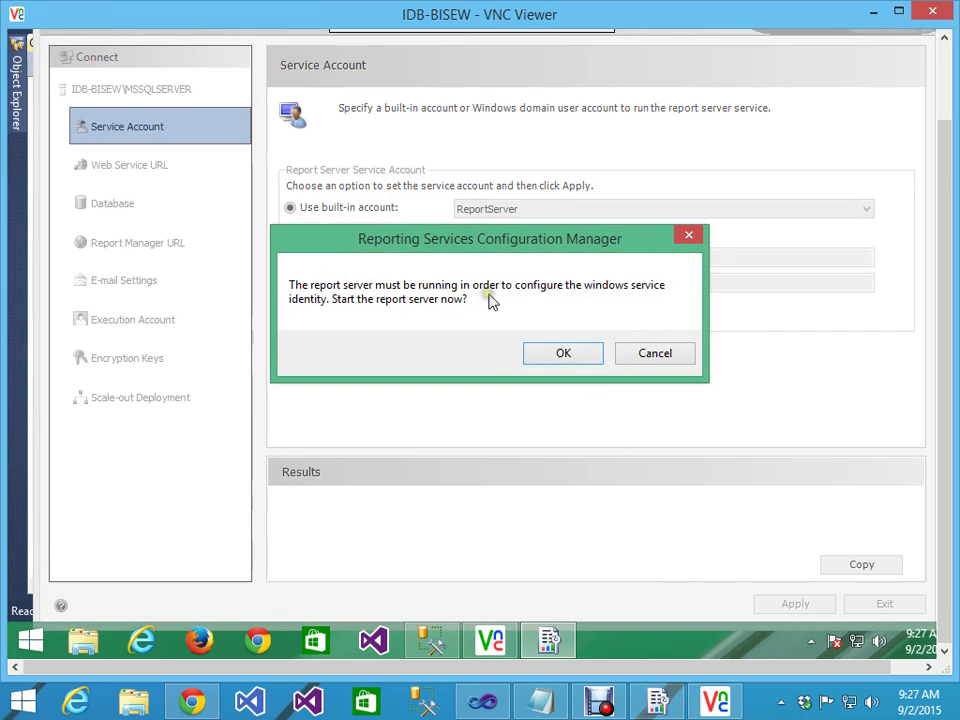
pyautogui.click(658, 352)
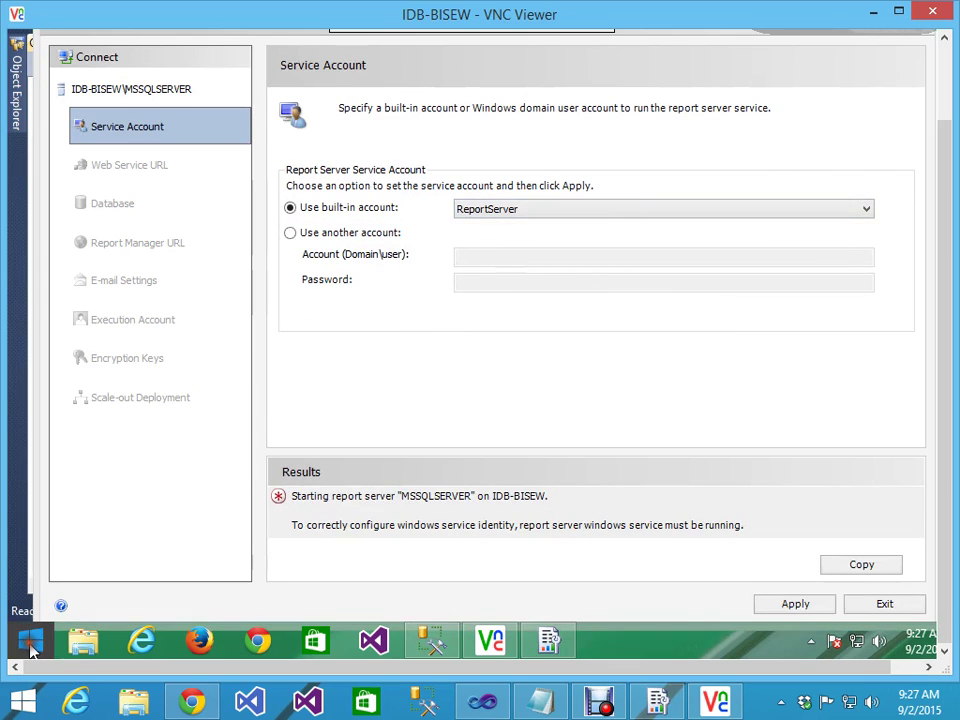
# Step: Search the remote Start screen for 'Services' and open View local services
pyautogui.click(30, 643)
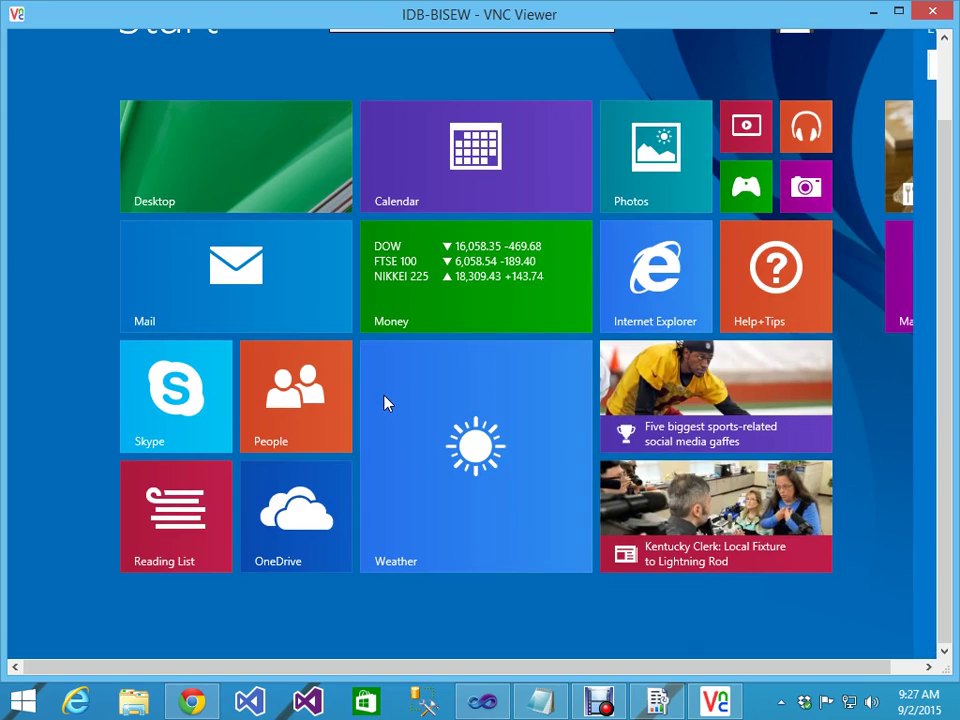
pyautogui.write('Ser')
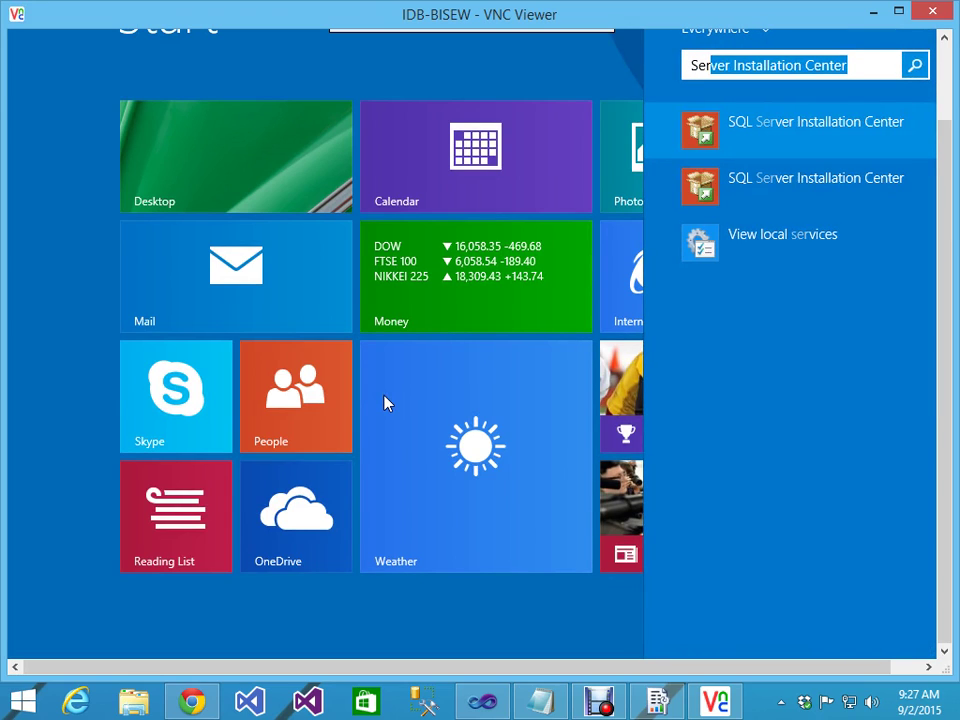
pyautogui.write('vices')
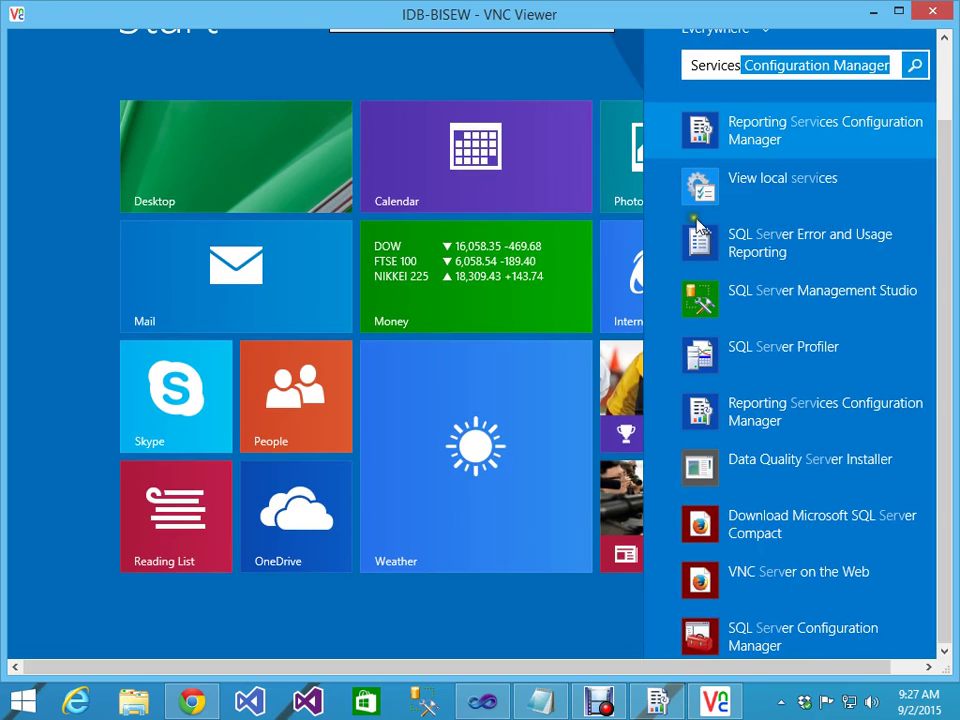
pyautogui.click(755, 188)
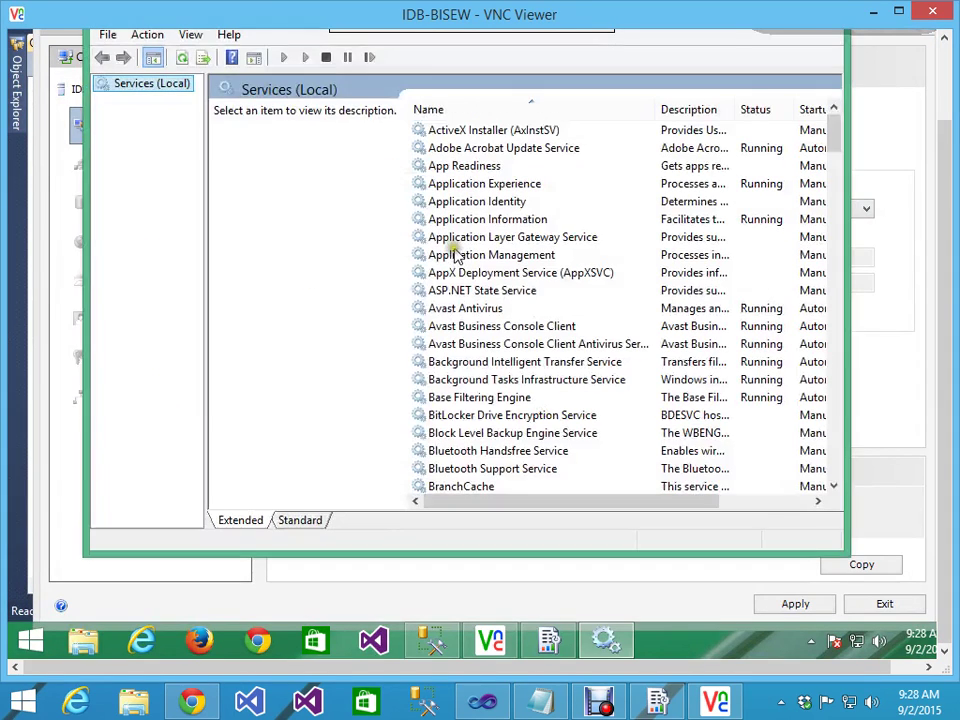
# Step: Try starting SQL Server Reporting Services (MSSQLSERVER) and dismiss the Access denied error
pyautogui.click(445, 310)
pyautogui.press('s')
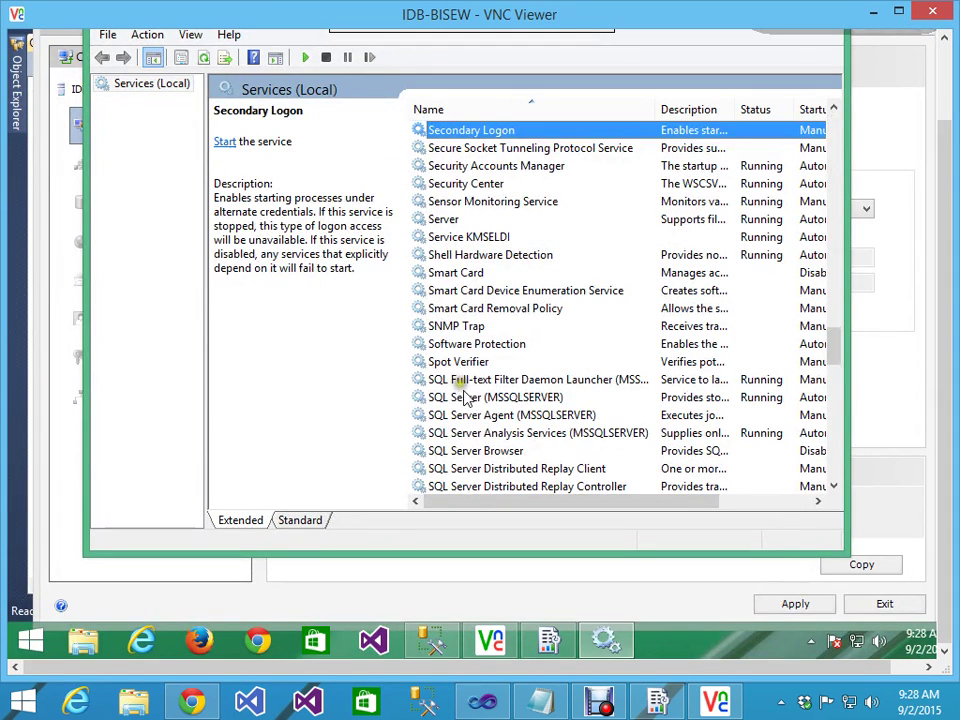
pyautogui.scroll(-1, 455, 495)
pyautogui.click(500, 470)
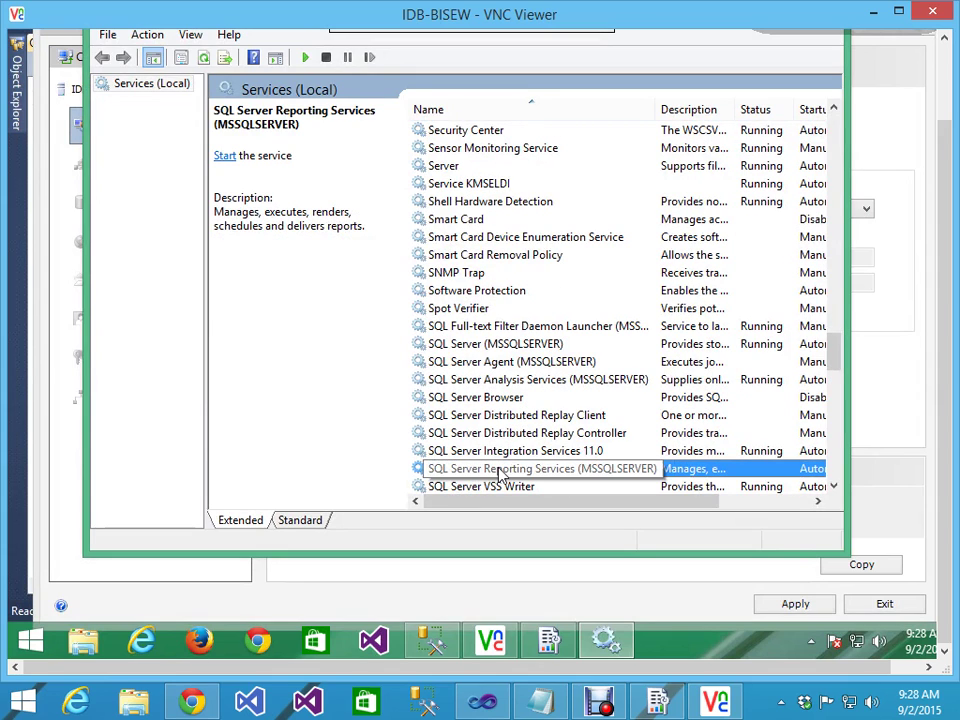
pyautogui.scroll(-1, 549, 435)
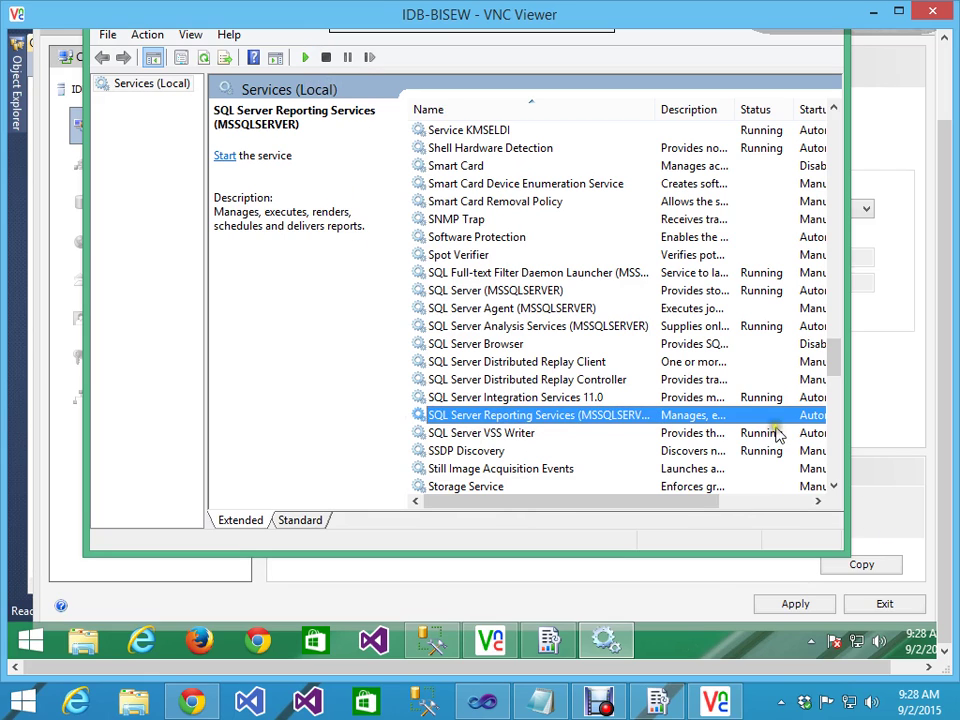
pyautogui.click(306, 58)
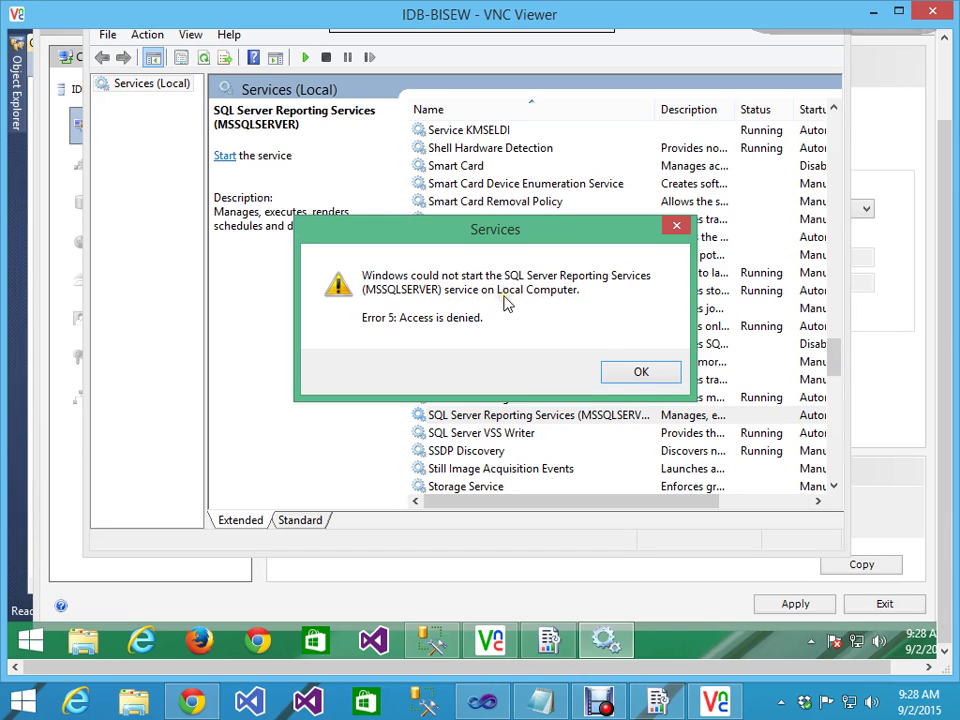
pyautogui.click(641, 371)
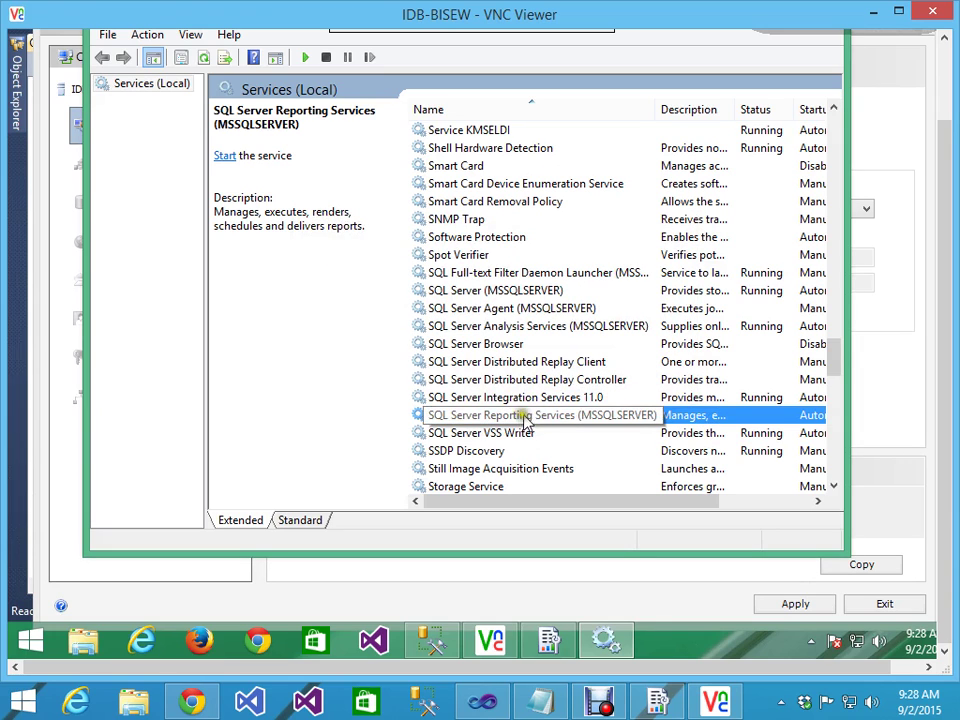
# Step: Inspect the service's Log On account, NT Service\ReportServer, then close the dropped session window
pyautogui.doubleClick(615, 416)
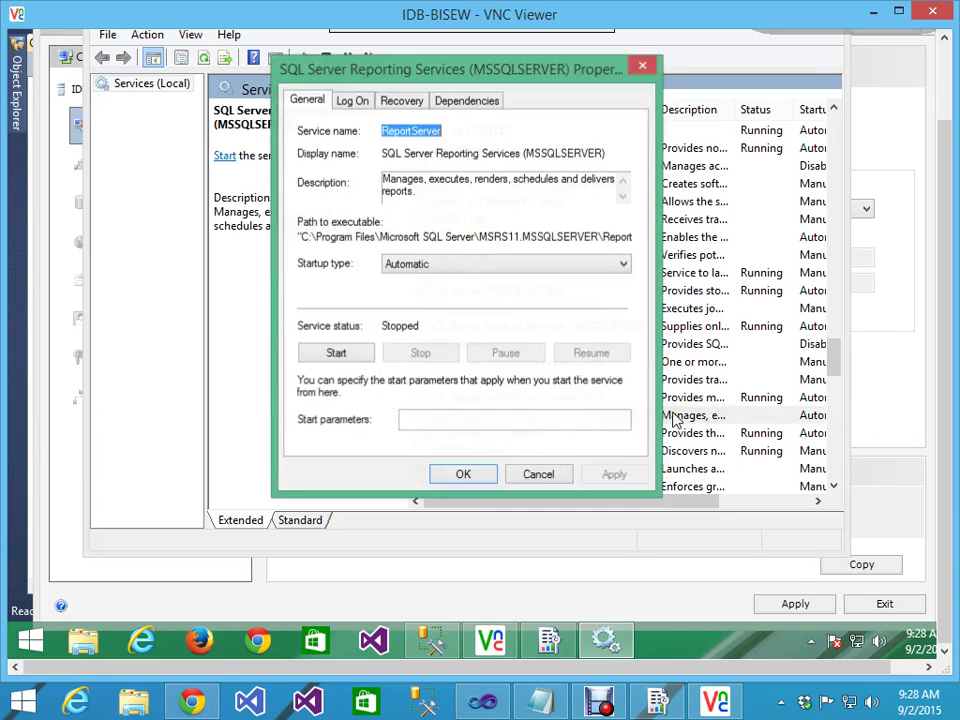
pyautogui.click(362, 103)
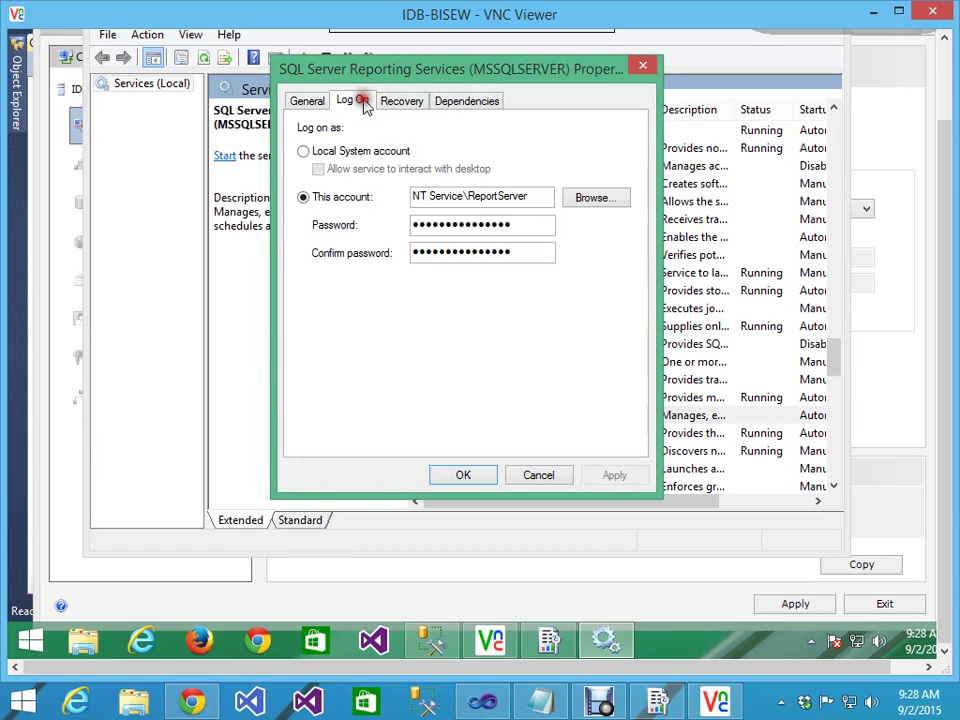
pyautogui.click(455, 200)
pyautogui.click(428, 210)
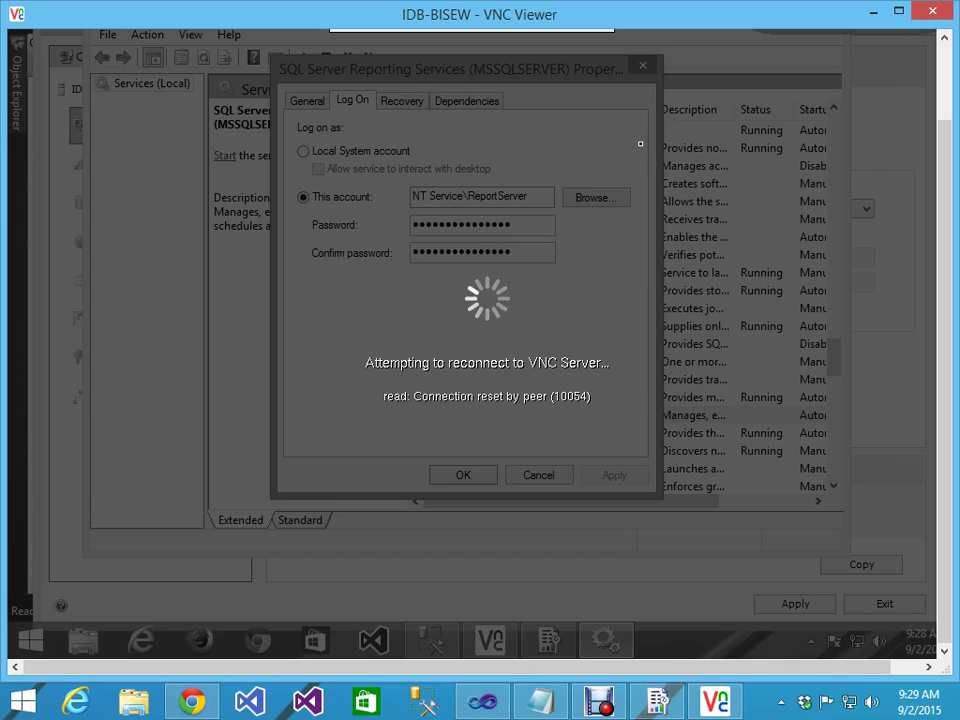
pyautogui.click(936, 14)
# Step: Relaunch VNC Viewer and abandon the stalled connection to 172.16.185.22
pyautogui.doubleClick(15, 340)
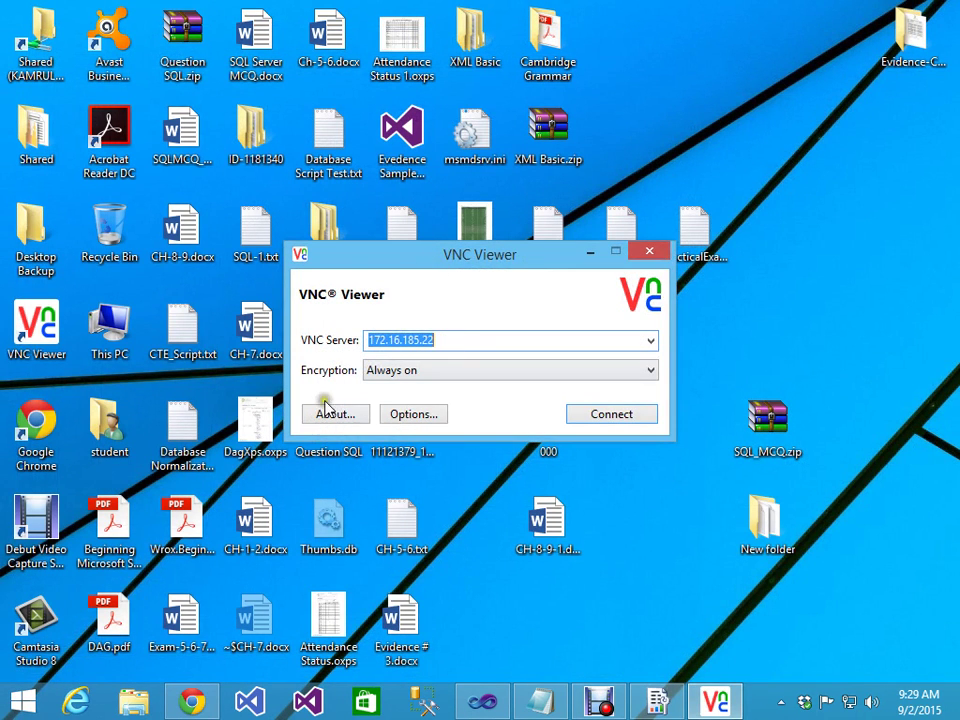
pyautogui.click(592, 412)
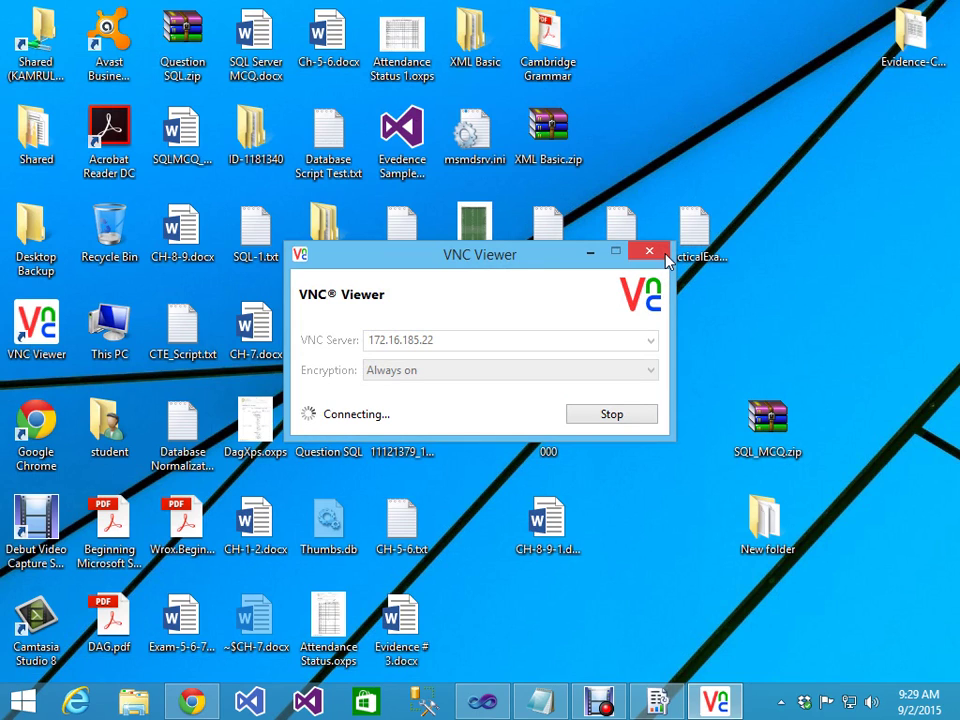
pyautogui.click(665, 254)
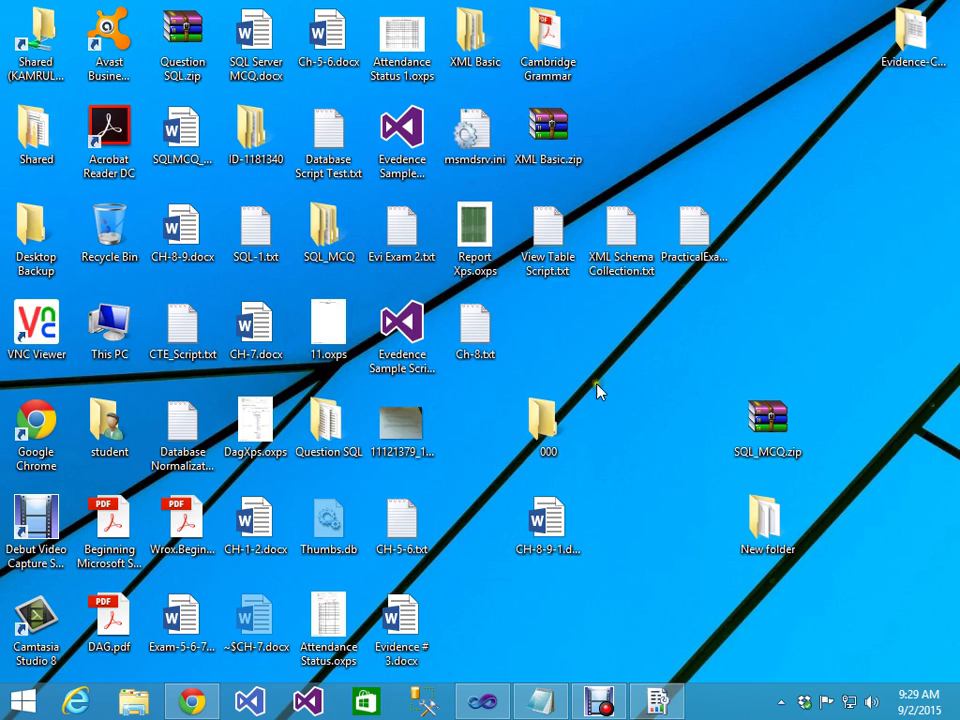
# Step: Connect VNC Viewer to 172.16.185.24 and log in with the VNC password
pyautogui.doubleClick(55, 330)
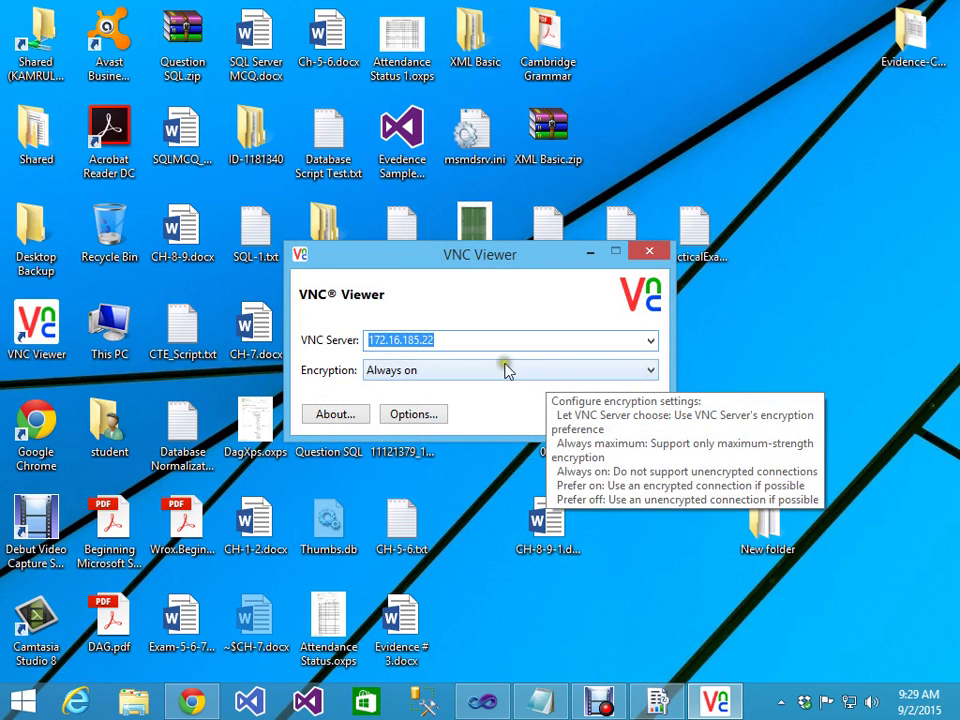
pyautogui.click(452, 342)
pyautogui.press('BackSpace')
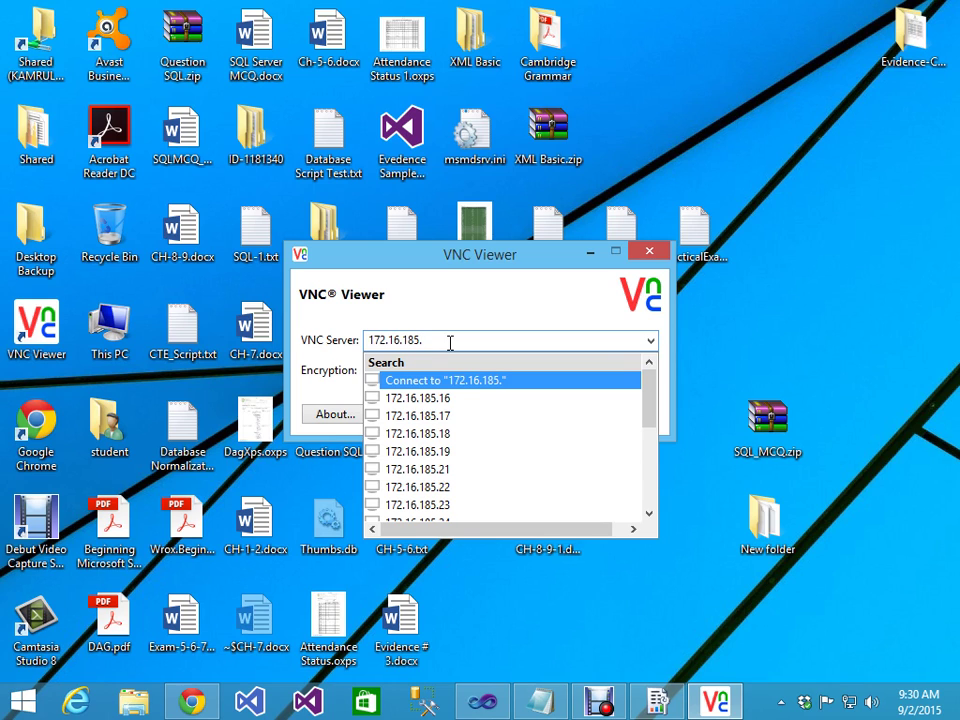
pyautogui.write('24')
pyautogui.press('Return')
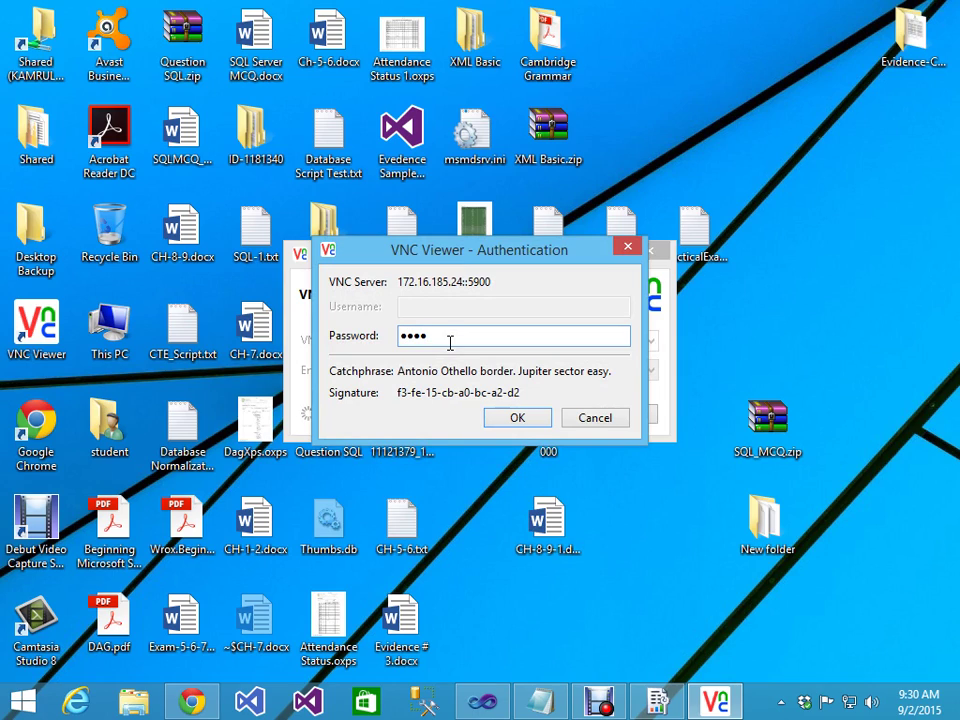
pyautogui.press('Return')
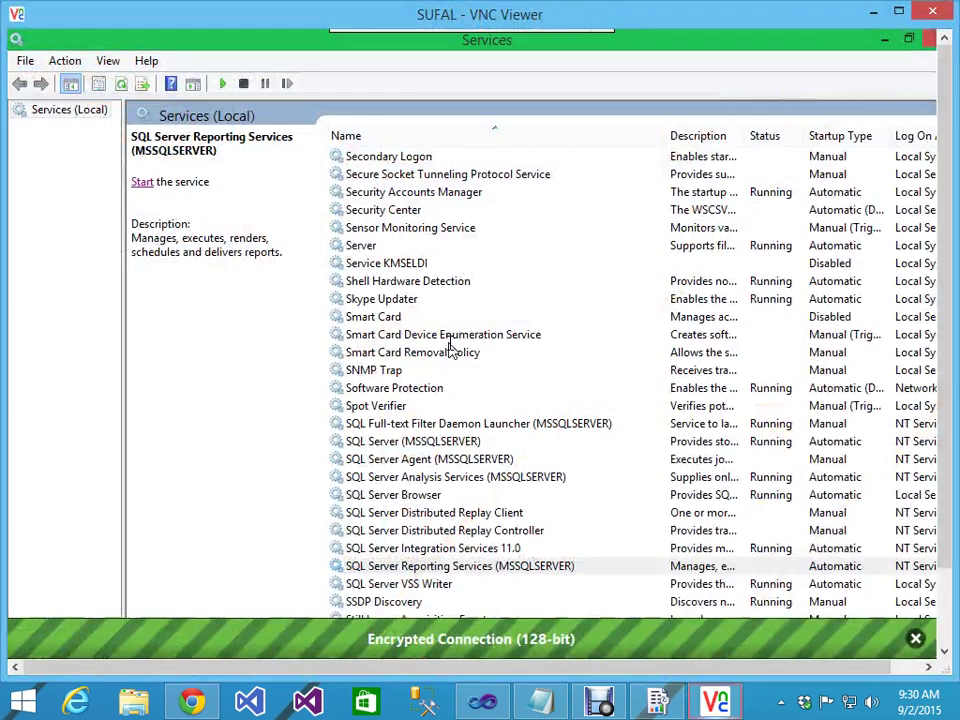
# Step: Try starting SQL Server Reporting Services (MSSQLSERVER) on 172.16.185.24 and dismiss the Access denied error
pyautogui.click(410, 445)
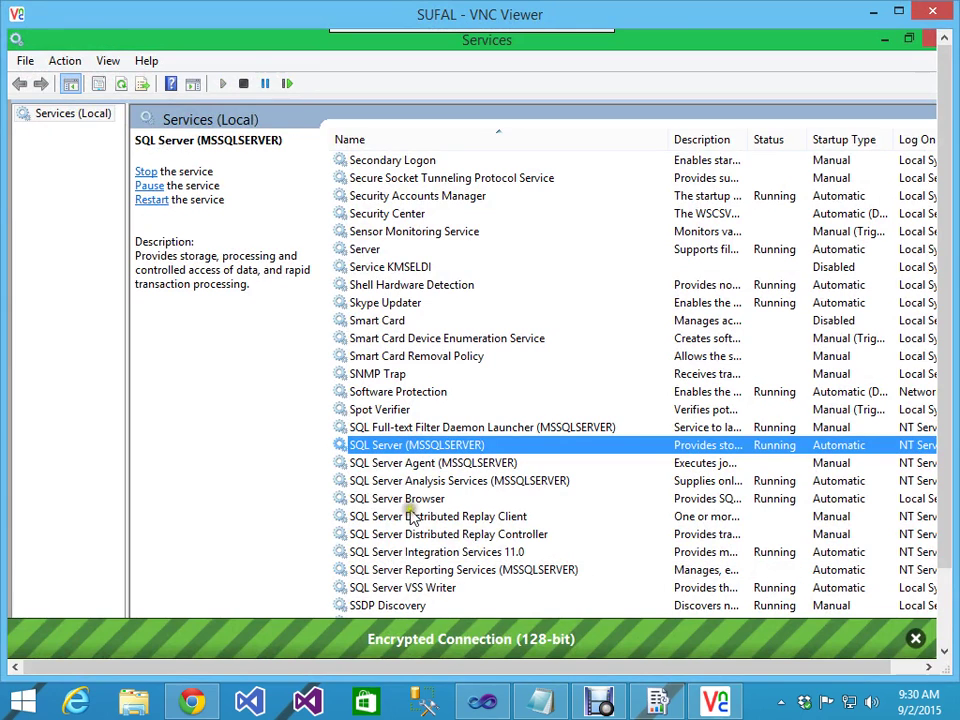
pyautogui.click(411, 570)
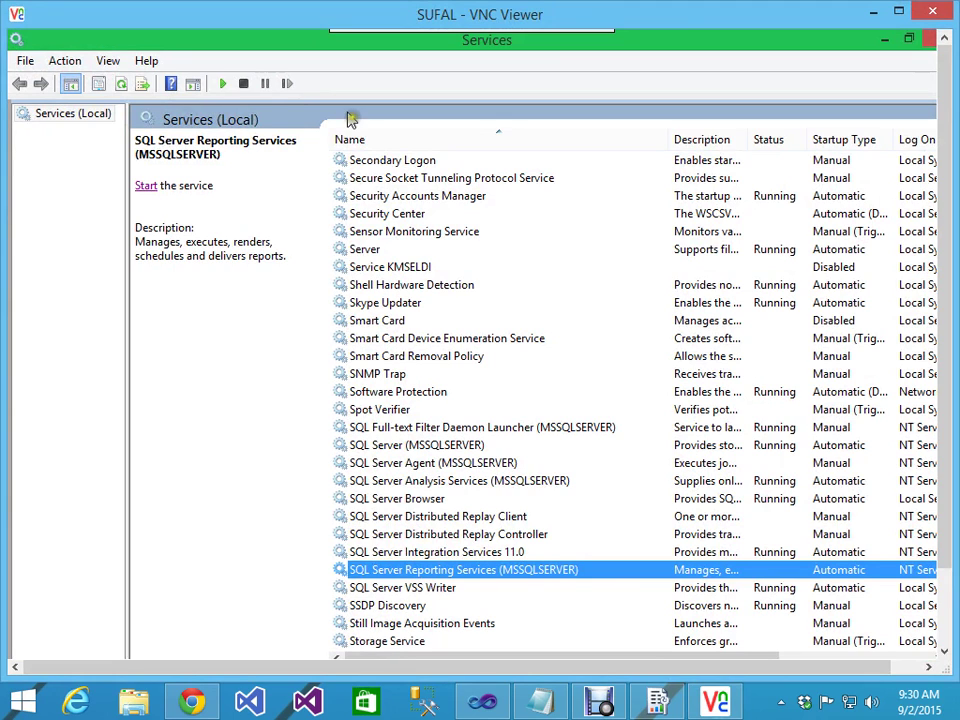
pyautogui.click(224, 84)
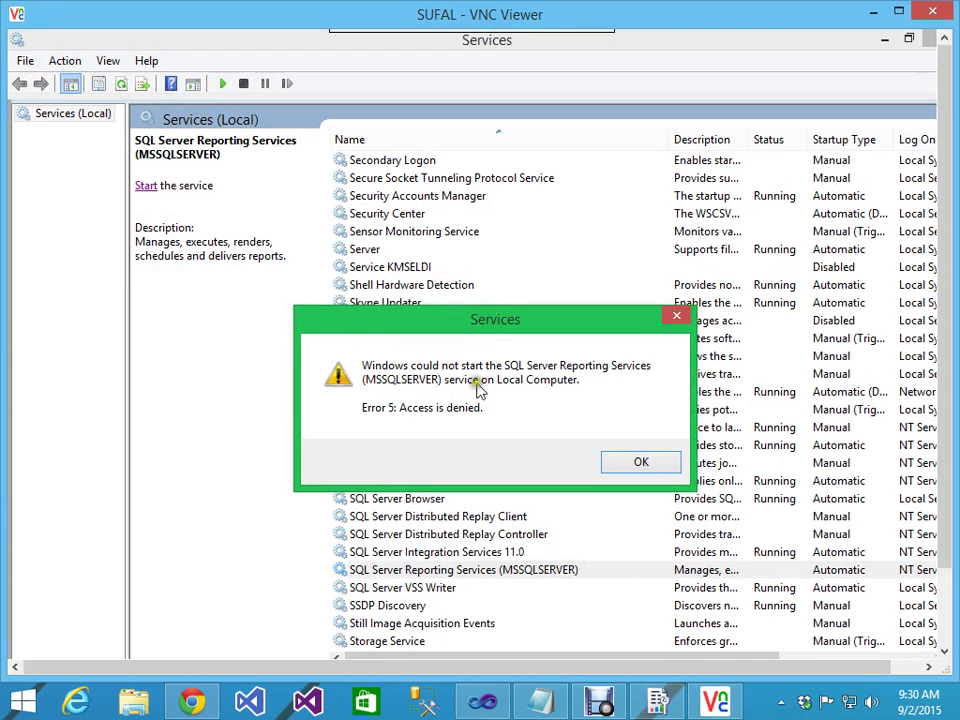
pyautogui.click(658, 469)
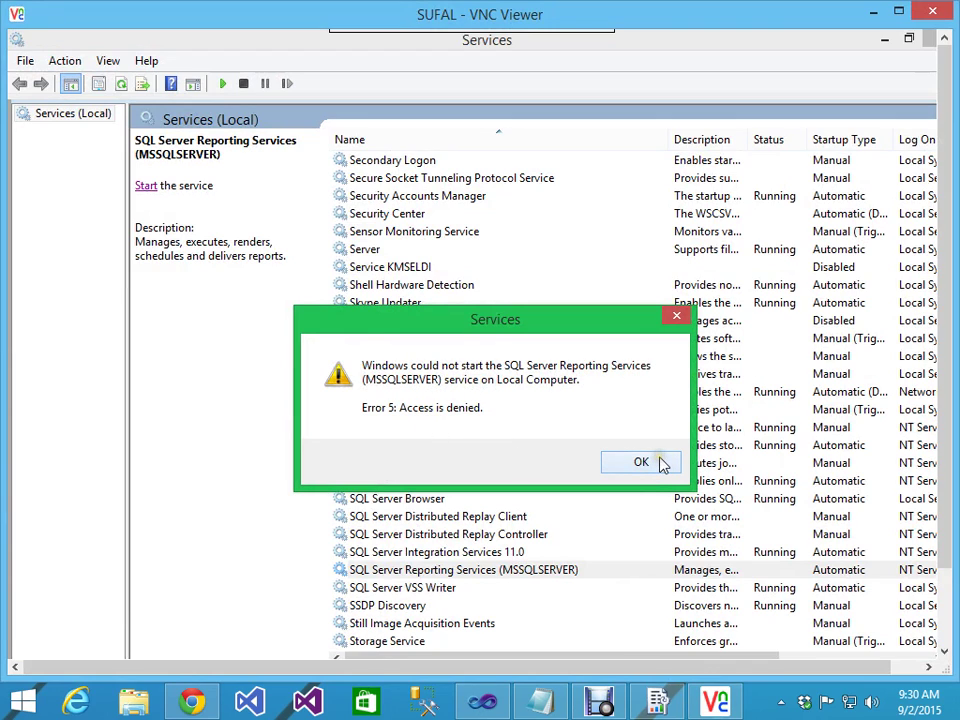
pyautogui.click(641, 462)
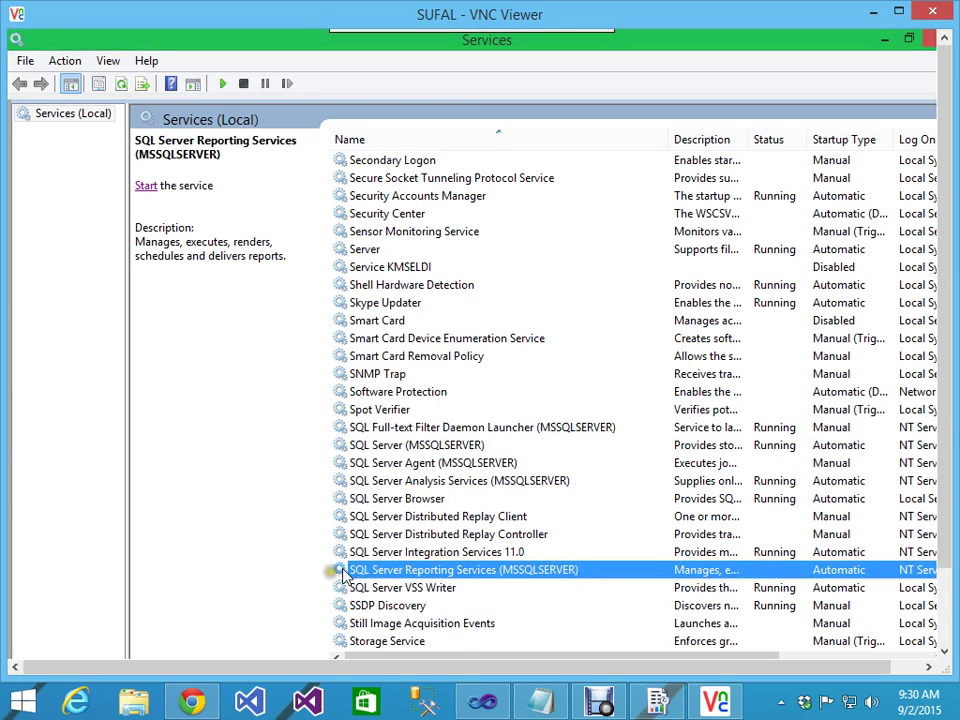
# Step: Reveal the remote taskbar and bring up the remote Start screen
pyautogui.scroll(-3, 905, 497)
pyautogui.moveTo(943, 424); pyautogui.dragTo(917, 573)
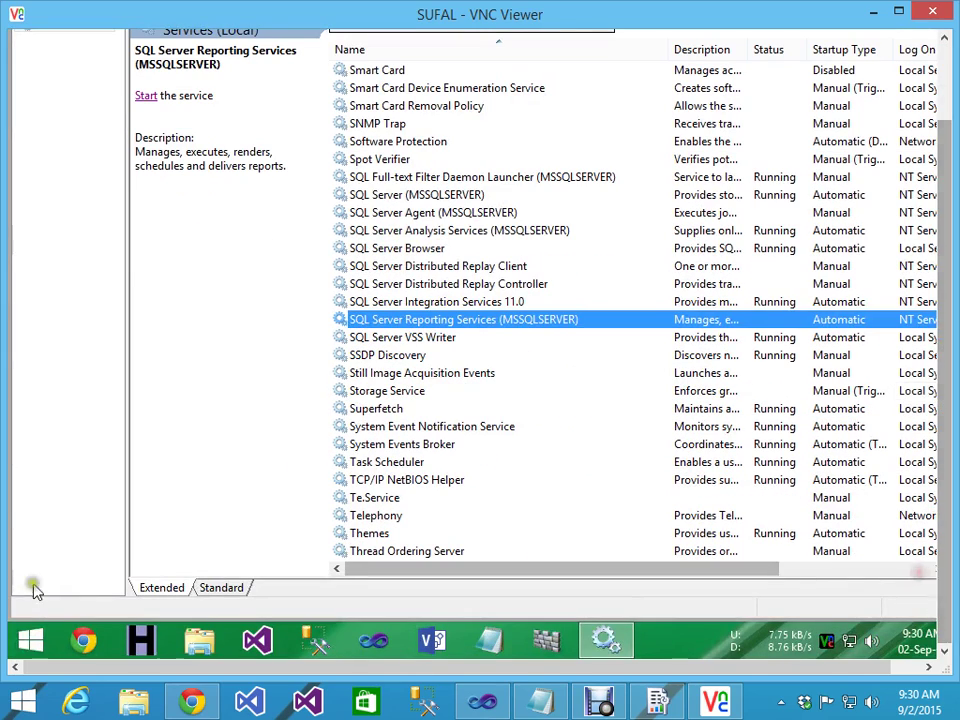
pyautogui.click(32, 643)
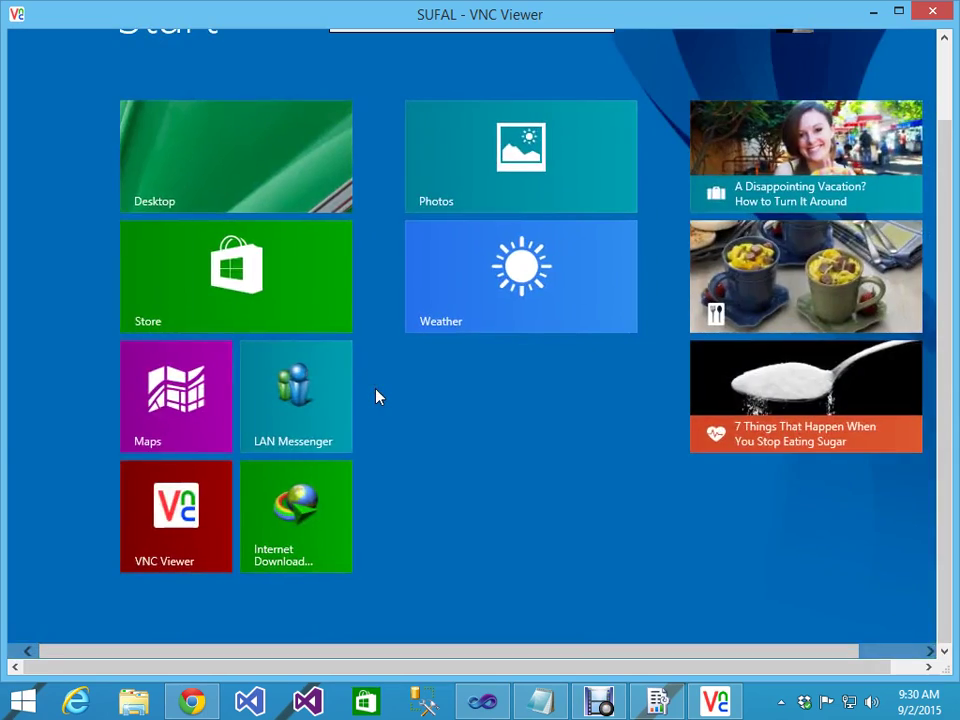
# Step: Search 'Event', launch Event Viewer, and show the Windows Logs Application log
pyautogui.write('Eve')
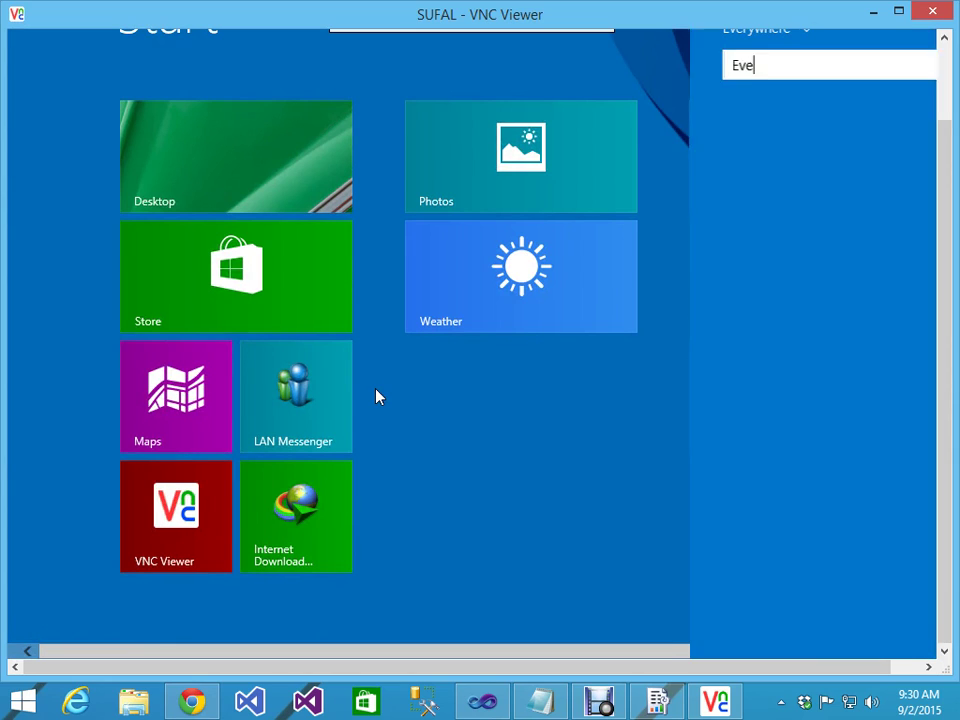
pyautogui.write('nt log')
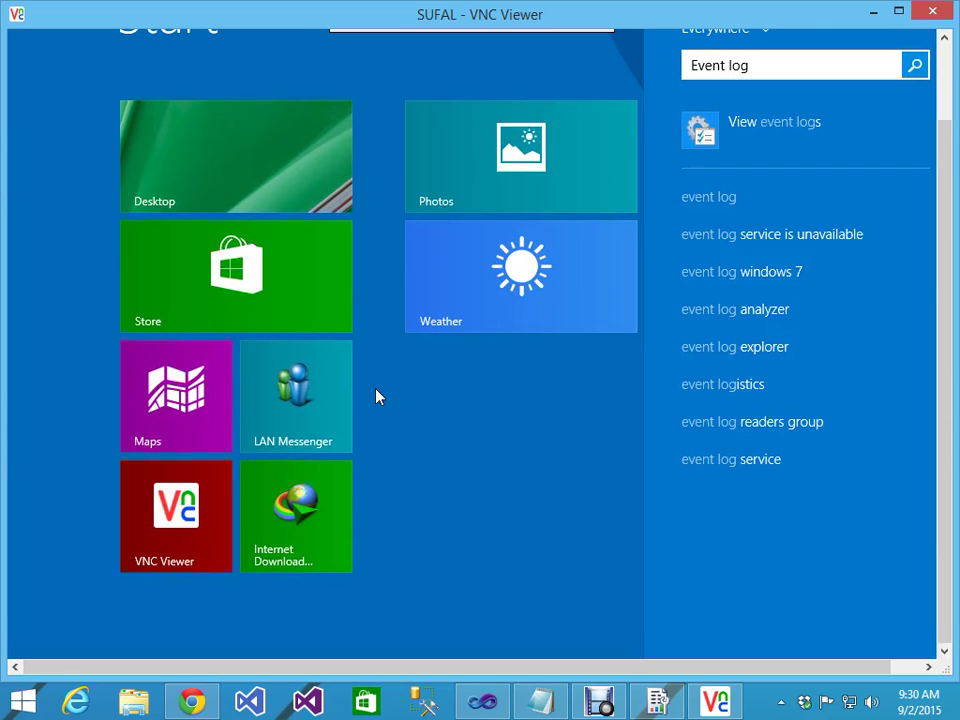
pyautogui.click(757, 137)
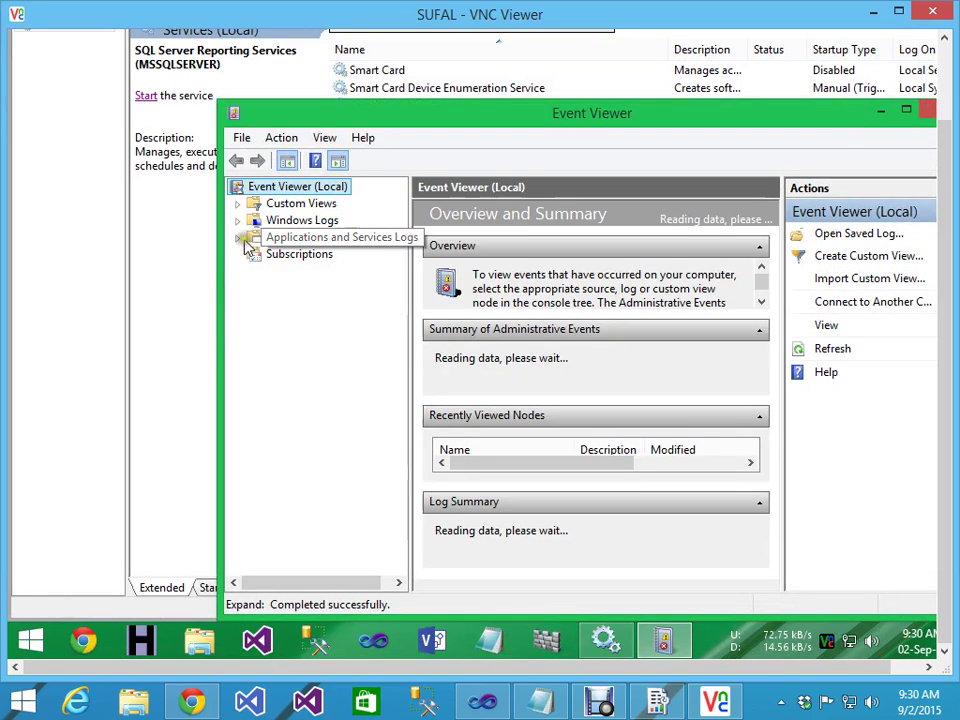
pyautogui.click(237, 220)
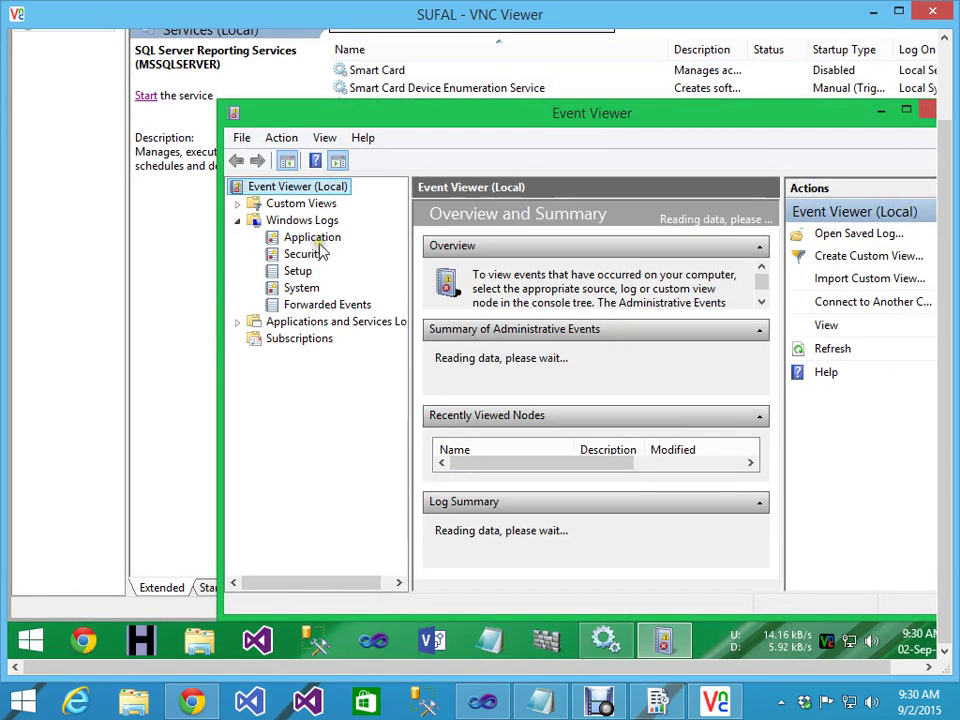
pyautogui.click(318, 238)
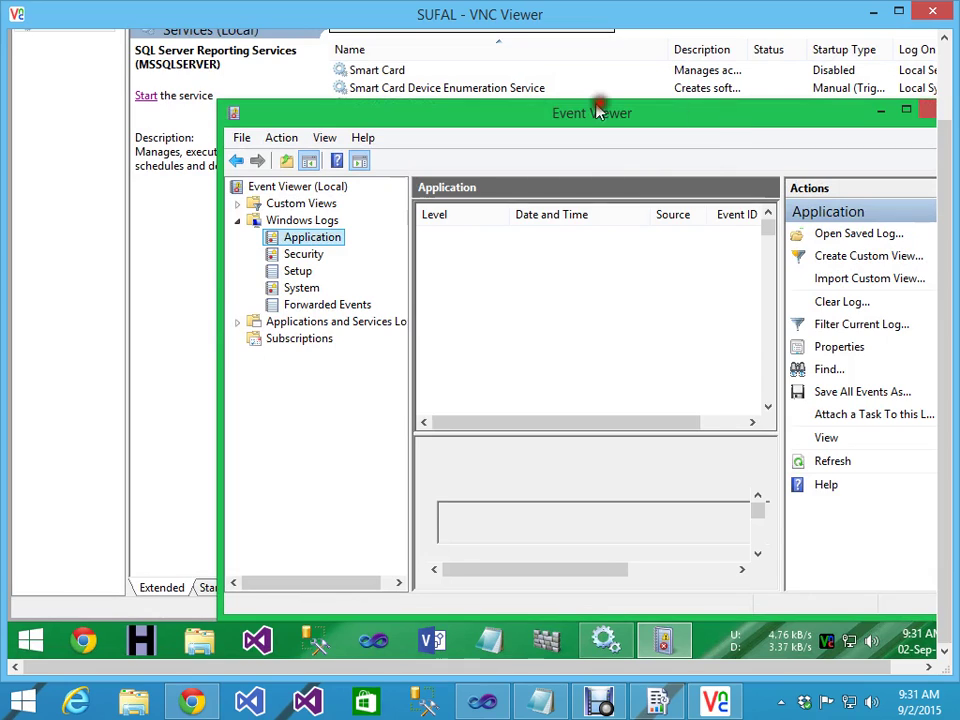
pyautogui.moveTo(573, 105); pyautogui.dragTo(567, 103)
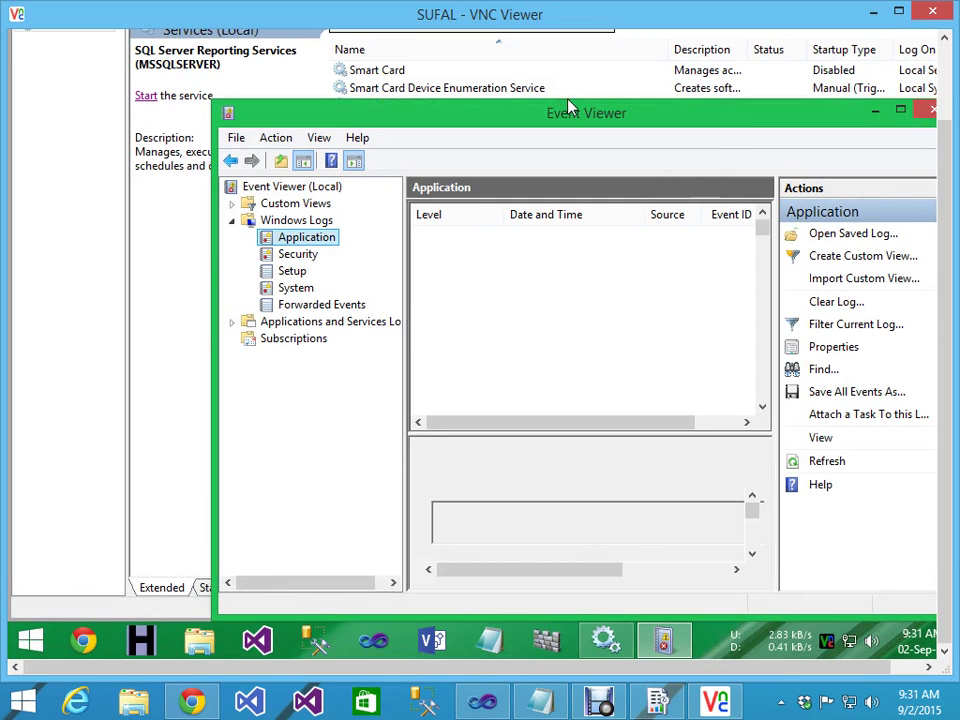
pyautogui.click(535, 115)
pyautogui.moveTo(530, 116)
pyautogui.mouseDown()
pyautogui.moveTo(453, 98)
pyautogui.moveTo(581, 120)
pyautogui.mouseUp()
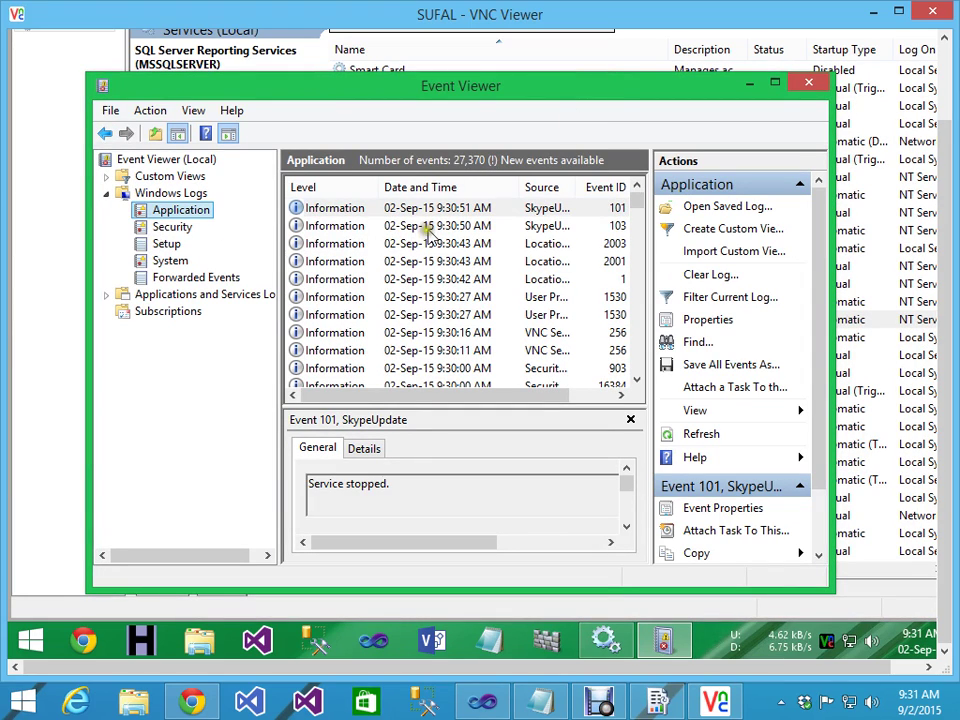
# Step: Open the System log's Event 7000 error in a maximized Event Viewer window
pyautogui.click(335, 212)
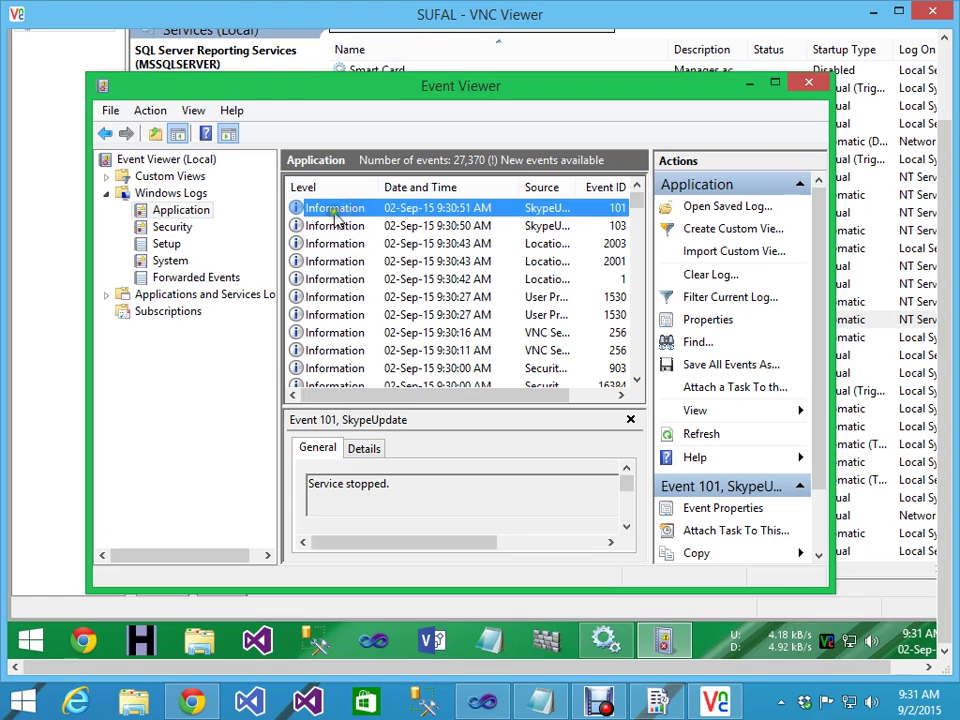
pyautogui.click(171, 260)
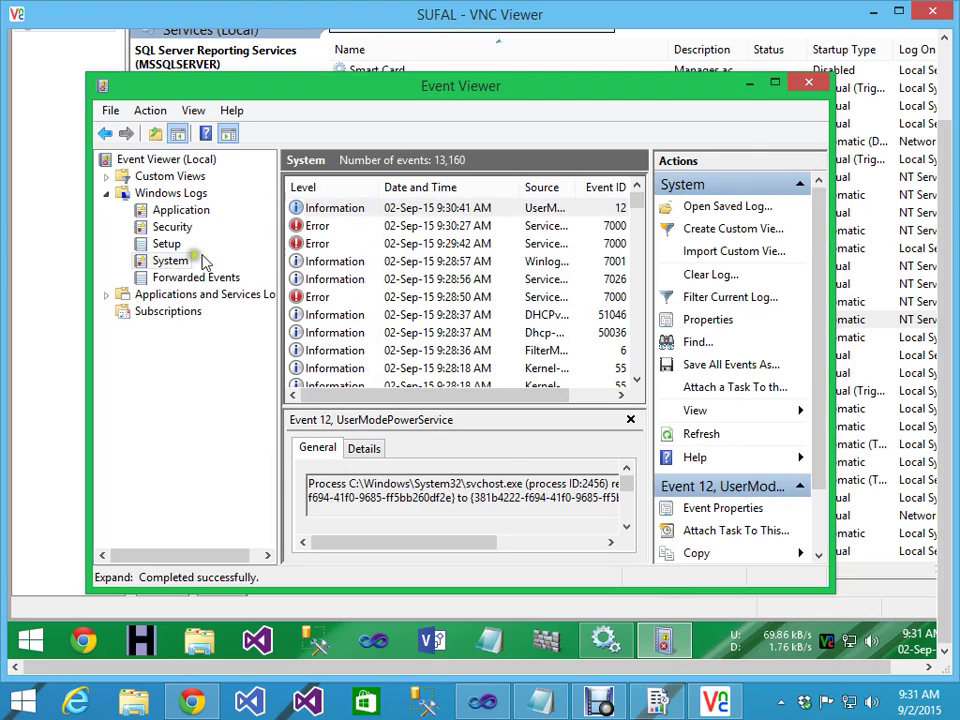
pyautogui.click(392, 225)
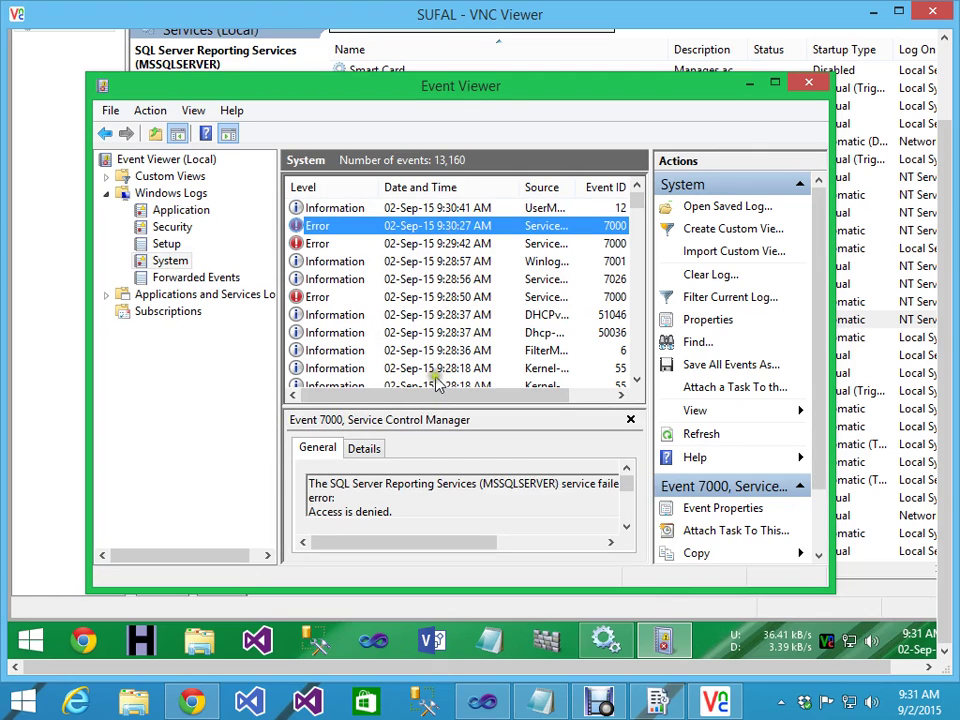
pyautogui.click(777, 85)
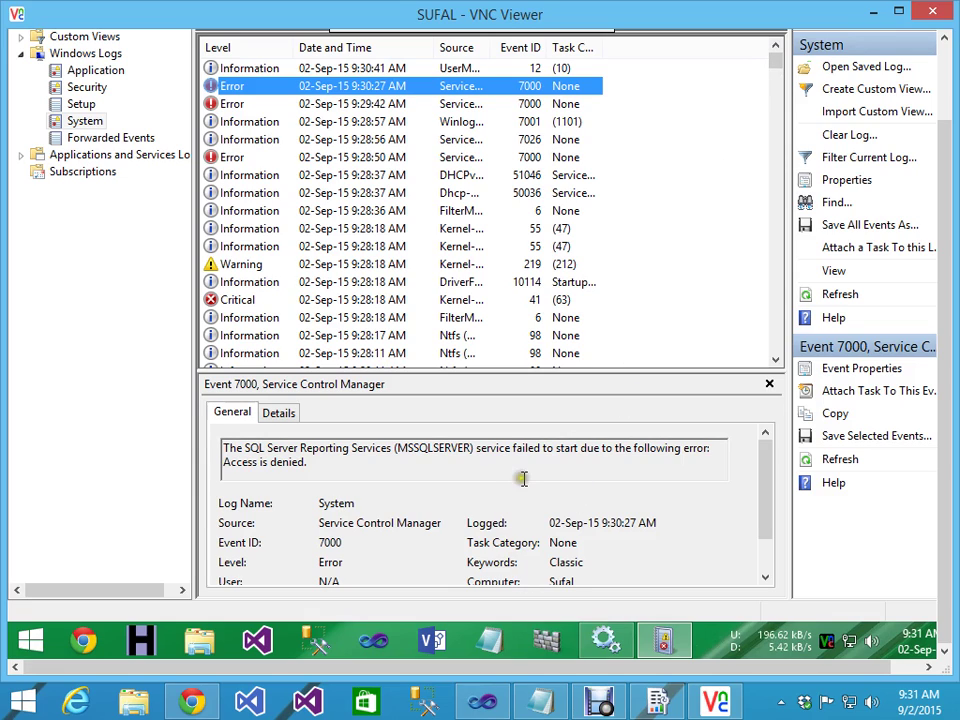
pyautogui.click(272, 462)
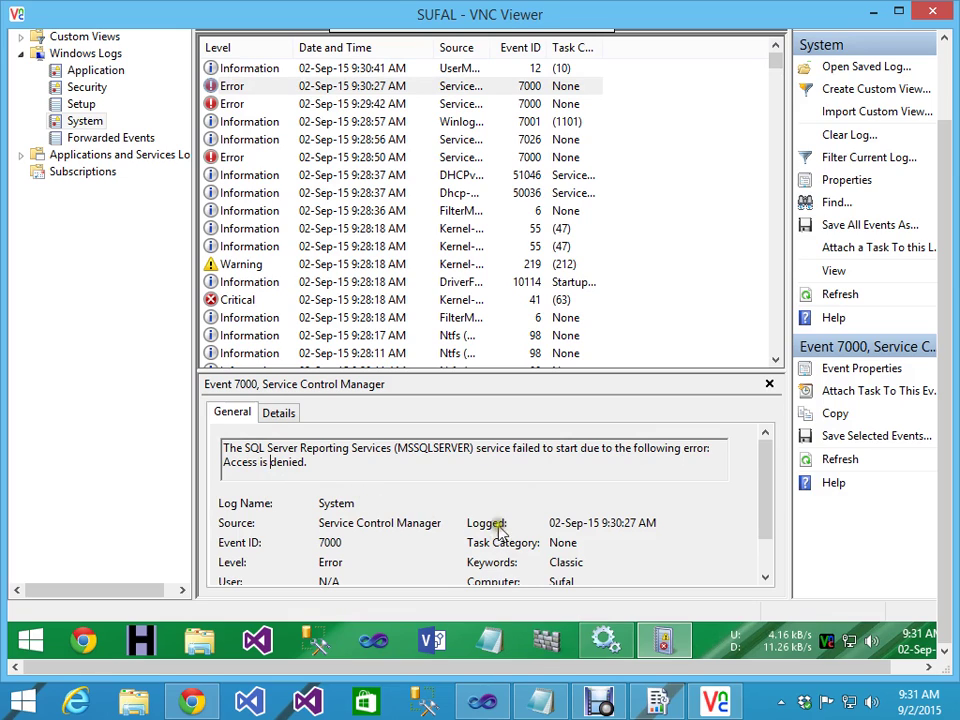
pyautogui.click(275, 413)
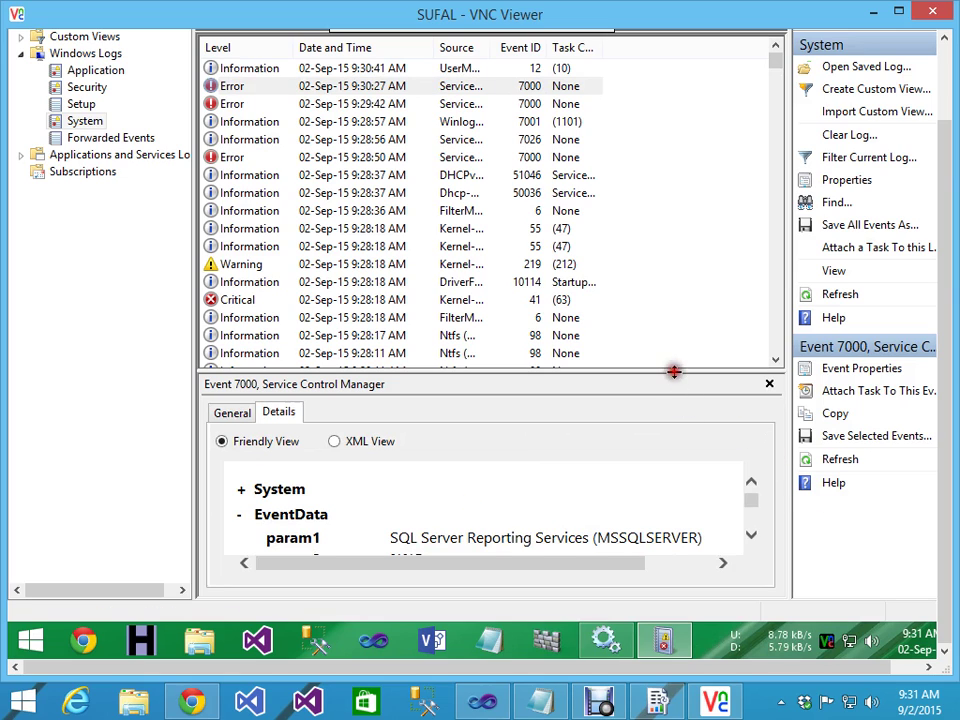
# Step: Examine the error's Details tab, enlarging the pane and switching to XML View
pyautogui.moveTo(673, 371); pyautogui.dragTo(649, 204)
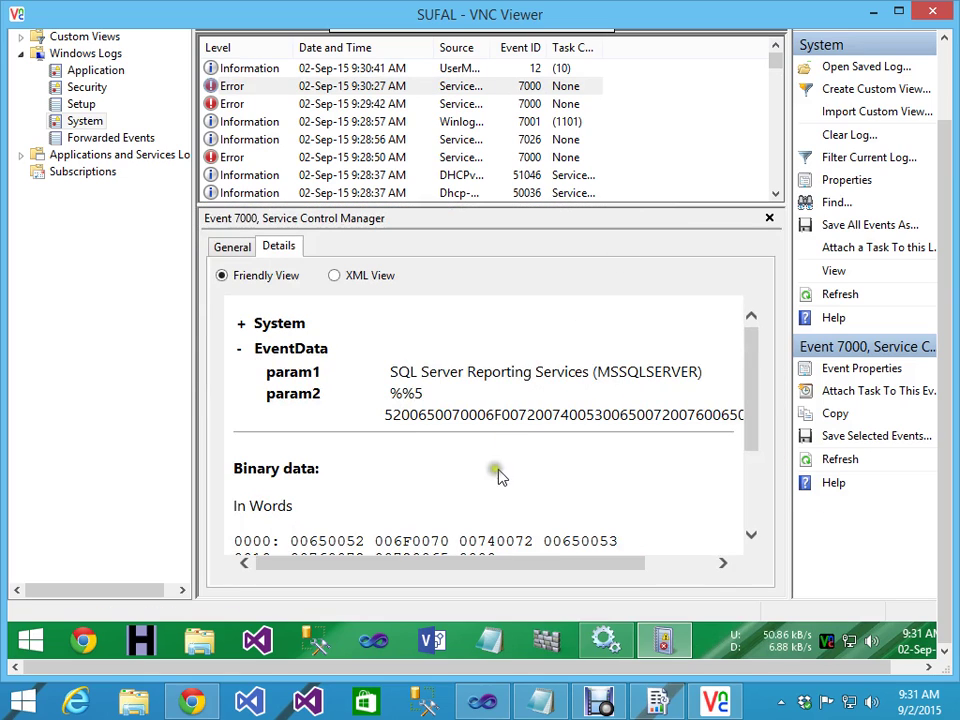
pyautogui.click(760, 372)
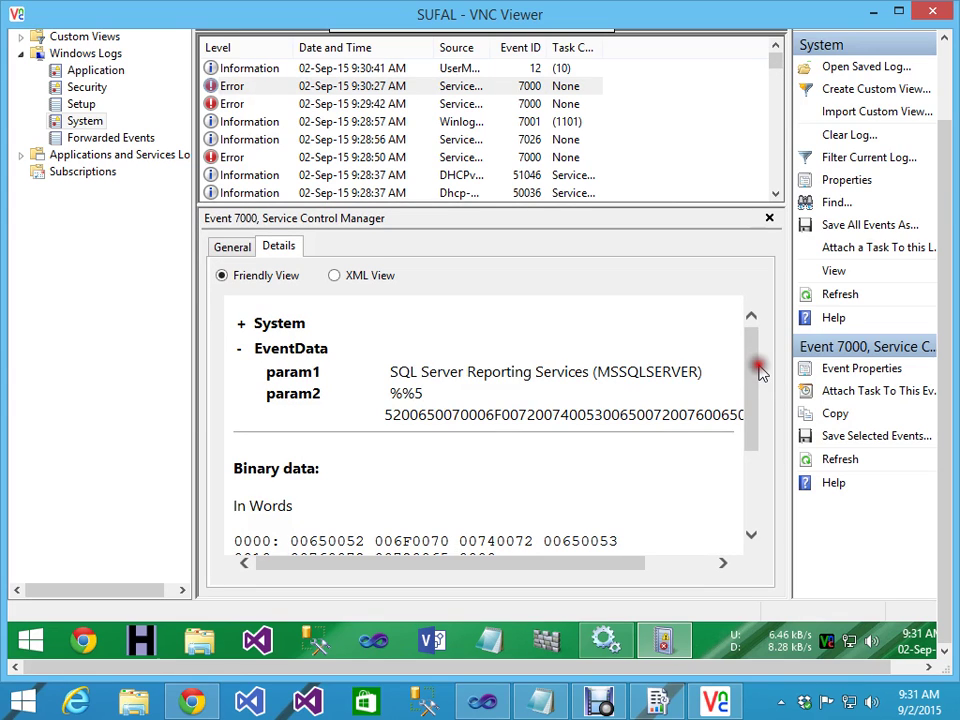
pyautogui.moveTo(760, 372); pyautogui.dragTo(773, 295)
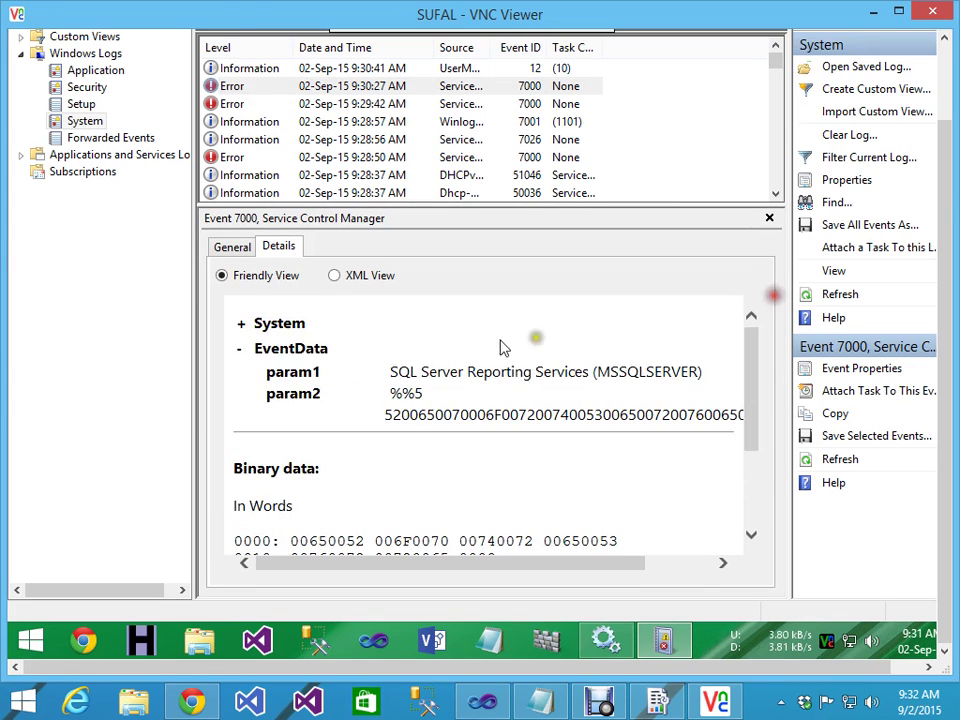
pyautogui.click(335, 277)
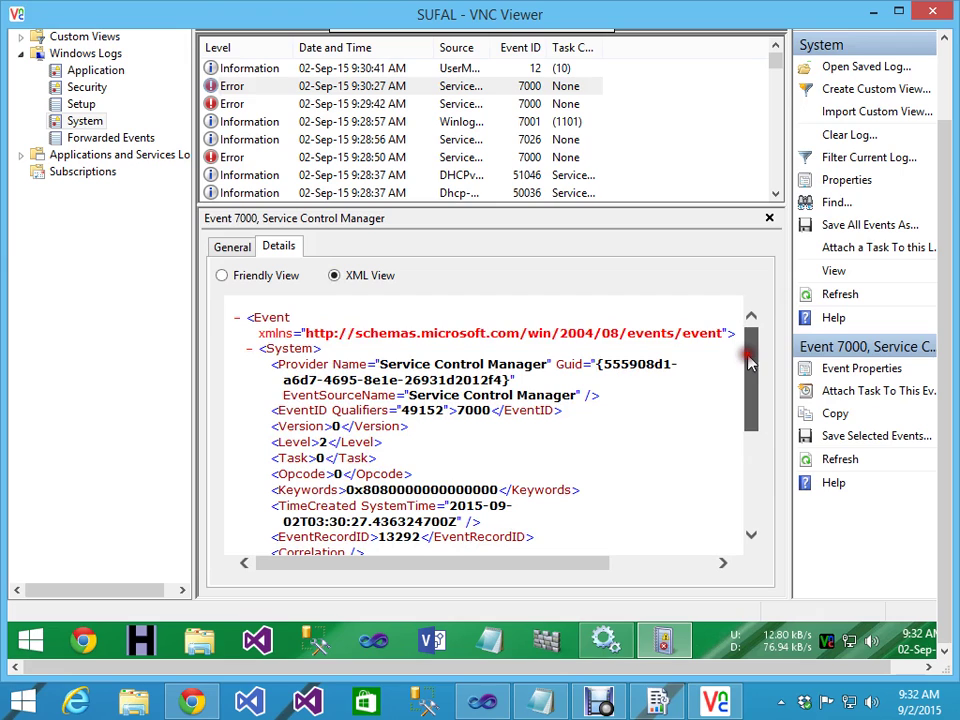
pyautogui.moveTo(750, 362); pyautogui.dragTo(737, 425)
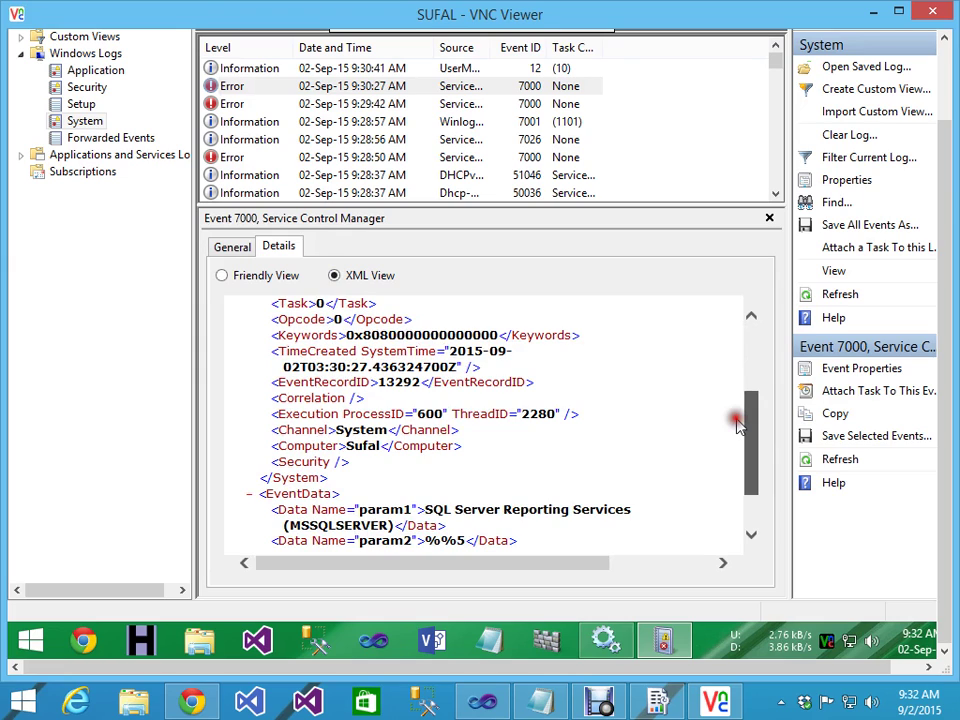
# Step: Back on the General tab, reselect Event 7000 and select its full description text
pyautogui.click(224, 245)
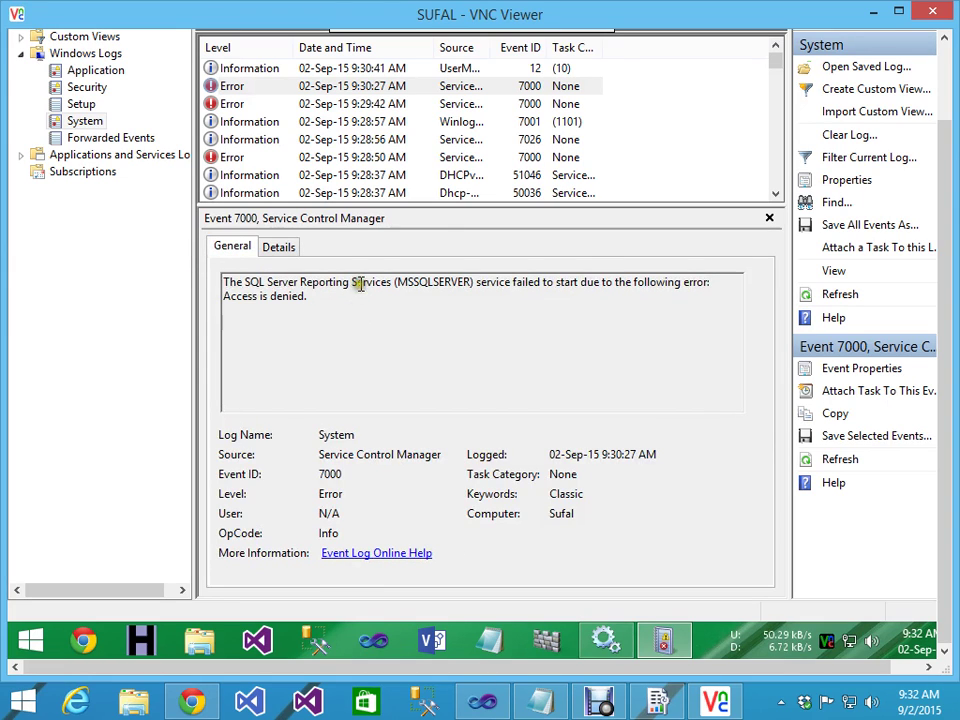
pyautogui.click(306, 70)
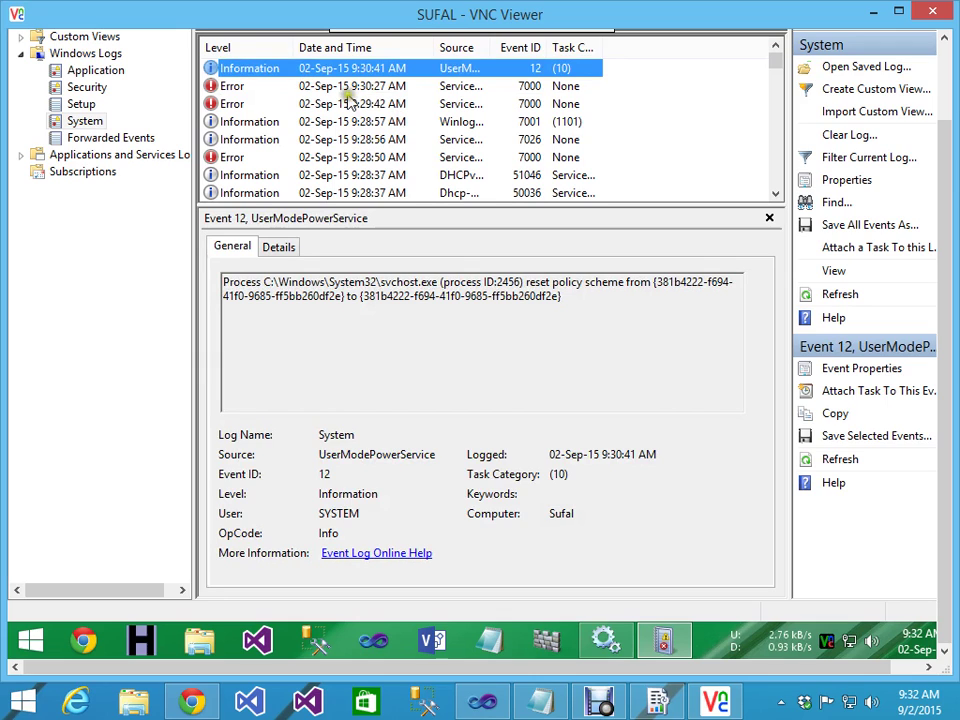
pyautogui.click(302, 86)
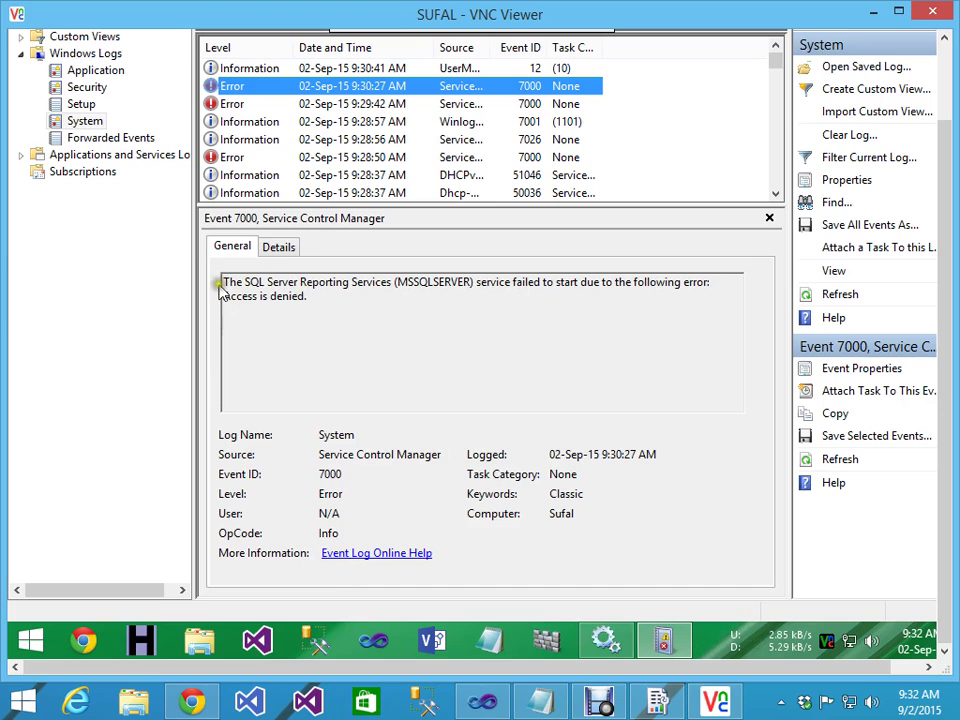
pyautogui.moveTo(223, 282); pyautogui.dragTo(373, 339)
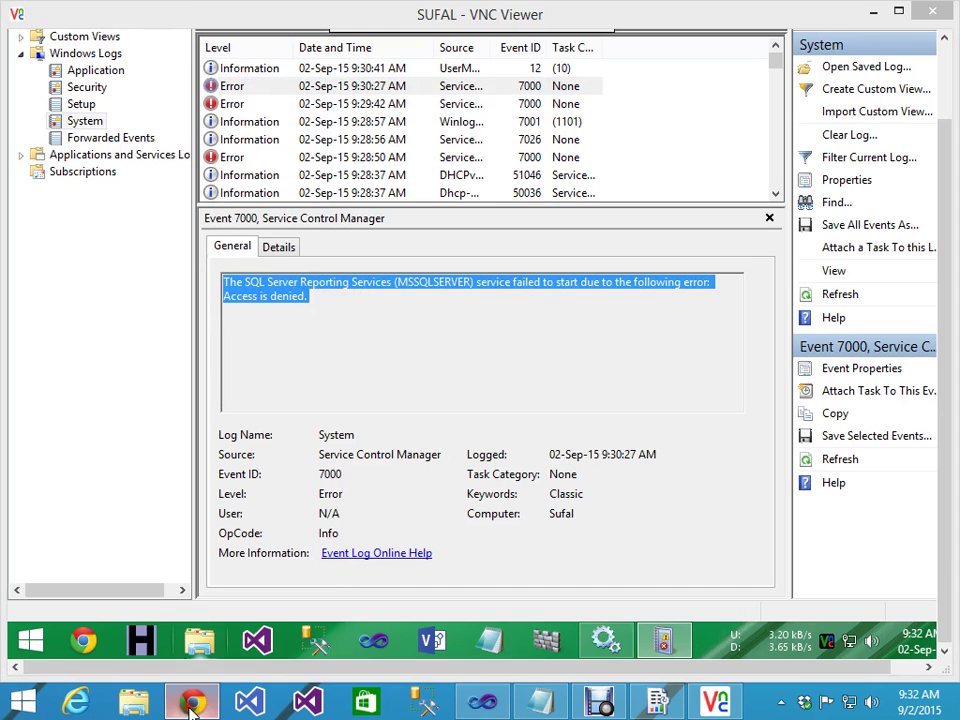
pyautogui.click(192, 701)
# Step: Search Google for the pasted SQL Server Reporting Services text
pyautogui.write('SQL Server Reporting Services')
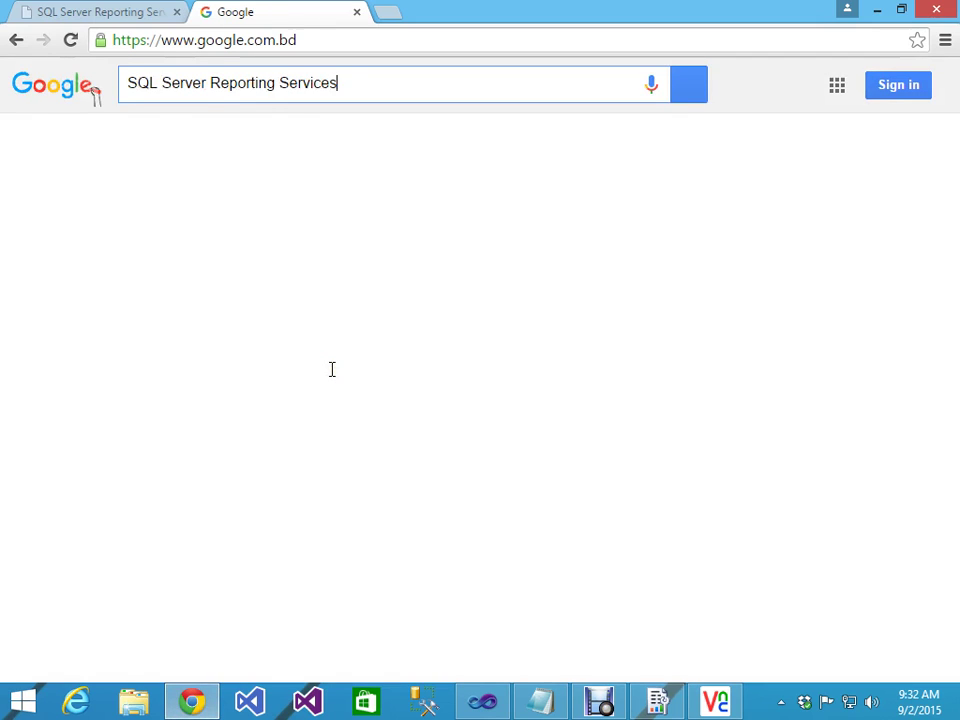
pyautogui.press('Return')
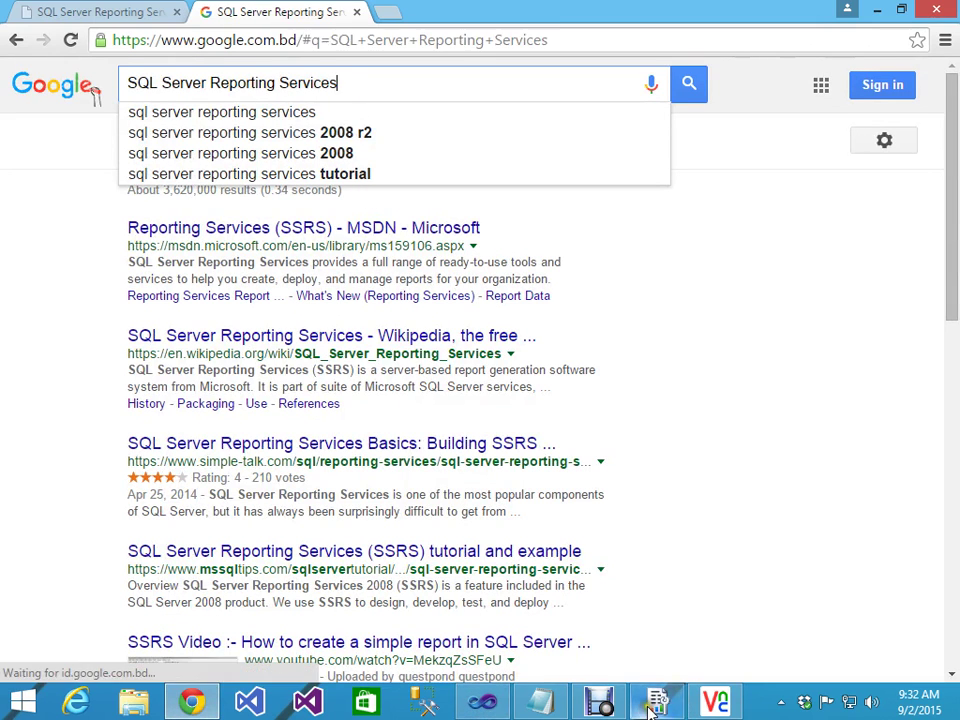
pyautogui.click(716, 701)
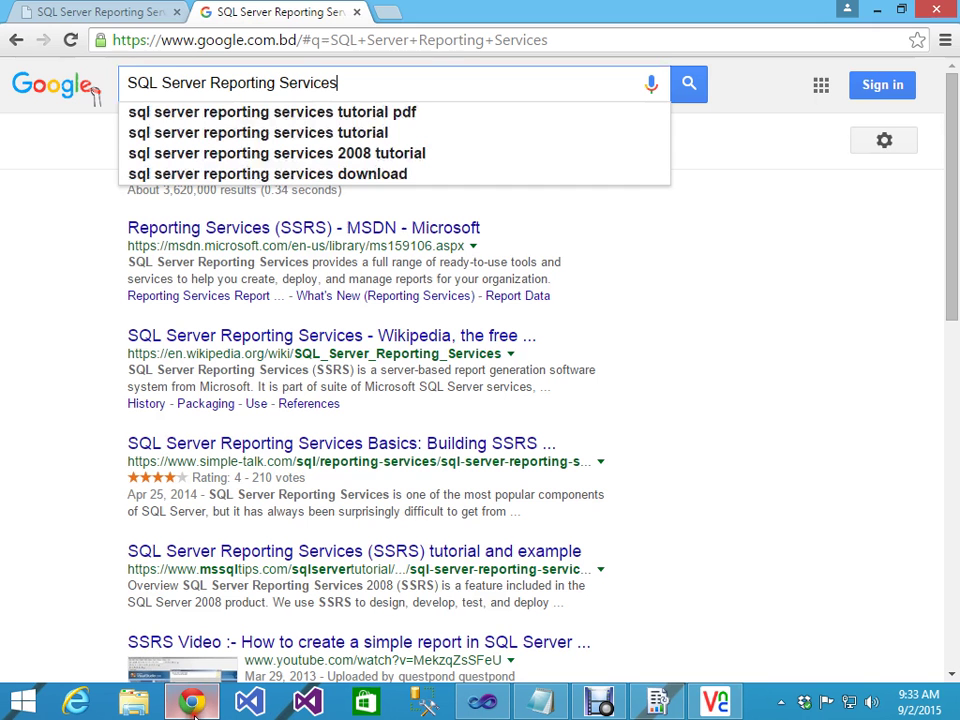
# Step: Replace the query with the copied error message, trim the instance name, and search
pyautogui.hotkey('ctrl', 'a')
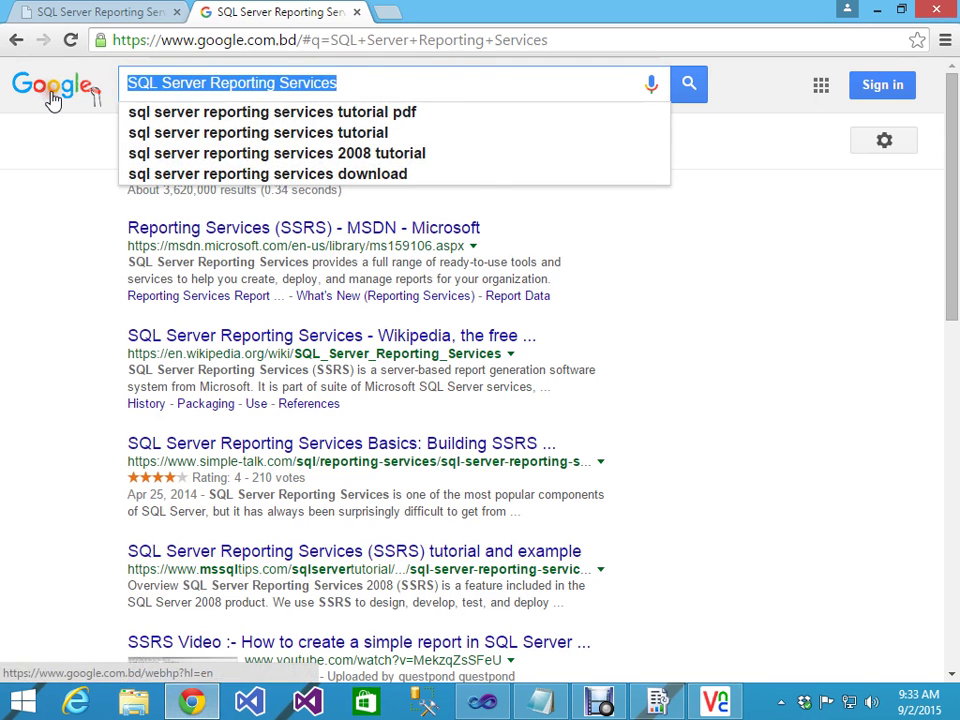
pyautogui.hotkey('ctrl', 'v')
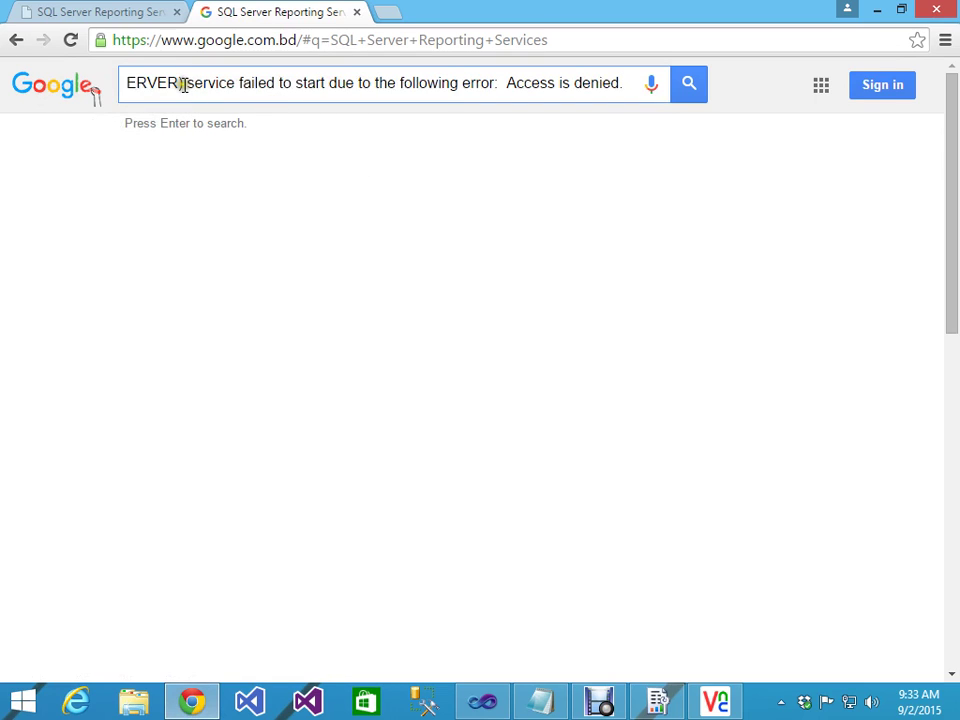
pyautogui.press('Home')
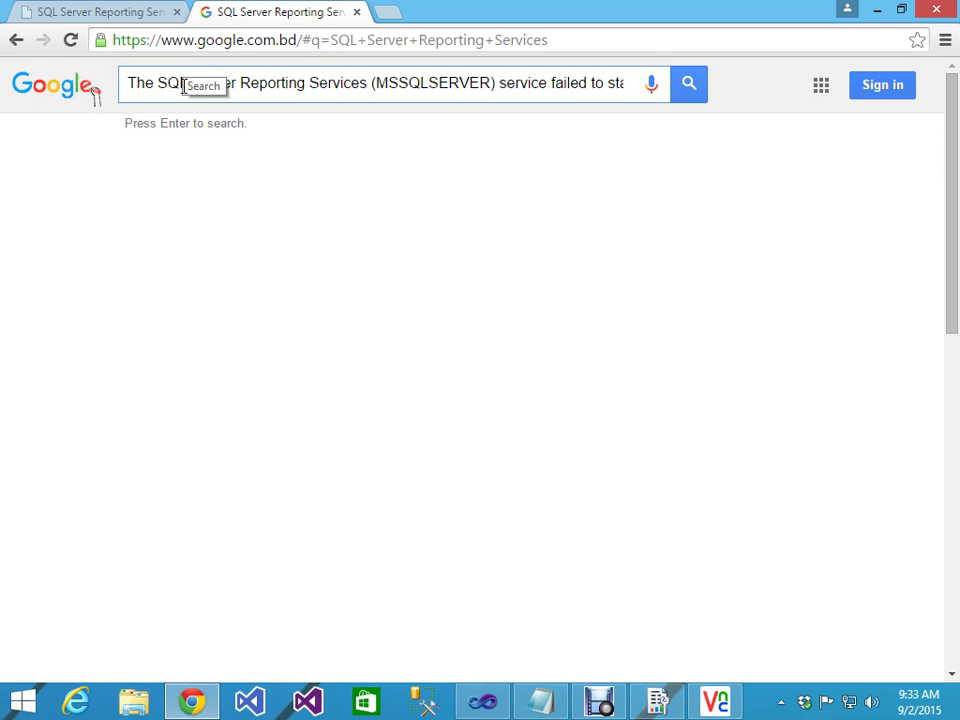
pyautogui.press('Delete')
pyautogui.press('Delete')
pyautogui.press('Delete')
pyautogui.press('Delete')
pyautogui.press('Delete')
pyautogui.press('Delete')
pyautogui.press('Delete')
pyautogui.press('Delete')
pyautogui.press('Delete')
pyautogui.press('Delete')
pyautogui.press('Delete')
pyautogui.press('Delete')
pyautogui.press('Delete')
pyautogui.press('Delete')
pyautogui.press('Delete')
pyautogui.press('Delete')
pyautogui.press('Delete')
pyautogui.press('Delete')
pyautogui.press('Delete')
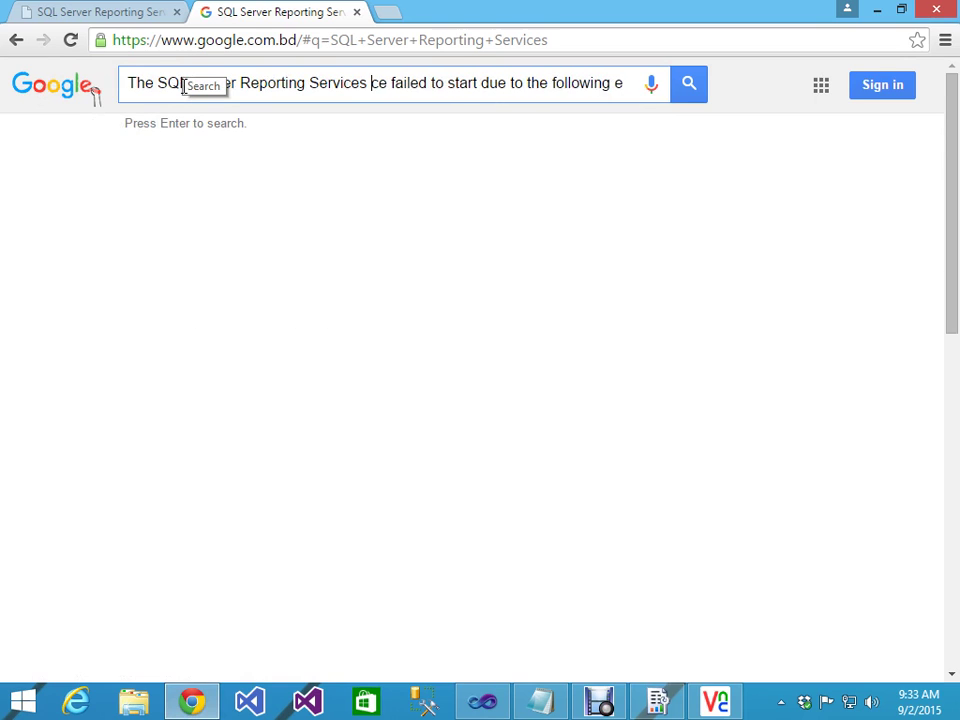
pyautogui.press('Delete')
pyautogui.press('Delete')
pyautogui.press('Delete')
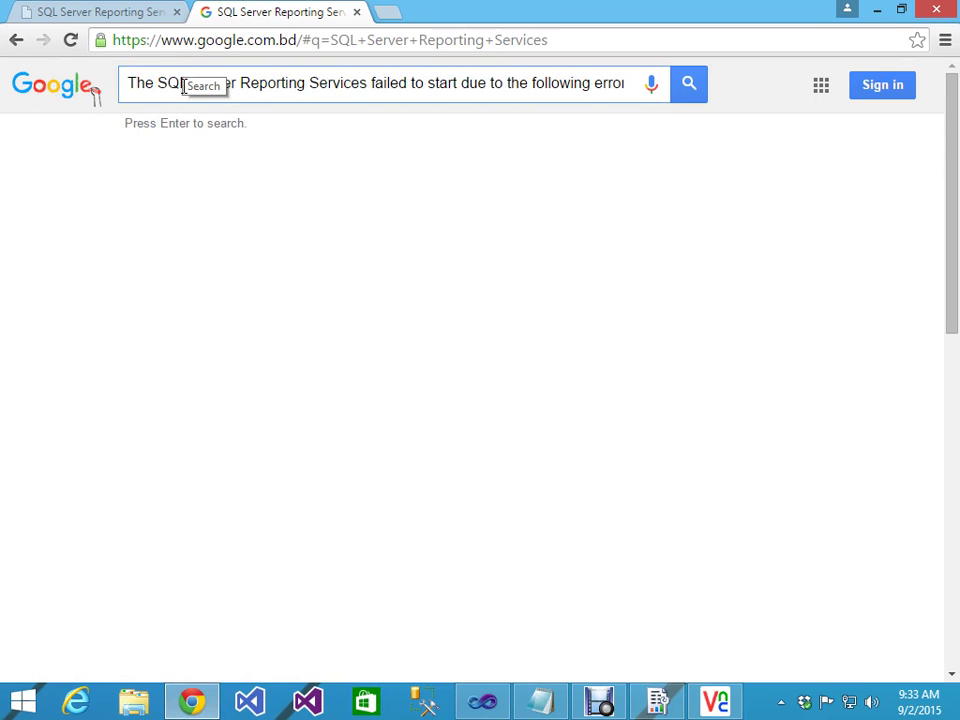
pyautogui.press('Return')
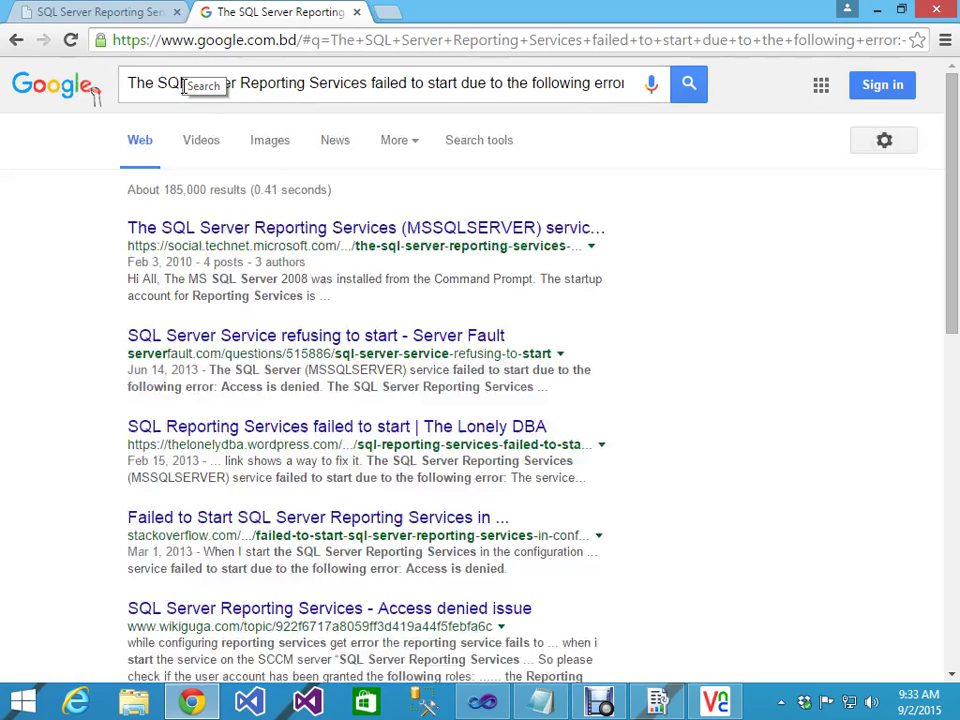
# Step: Open the TechNet, Server Fault and Stack Overflow results in background tabs
pyautogui.middleClick(246, 231)
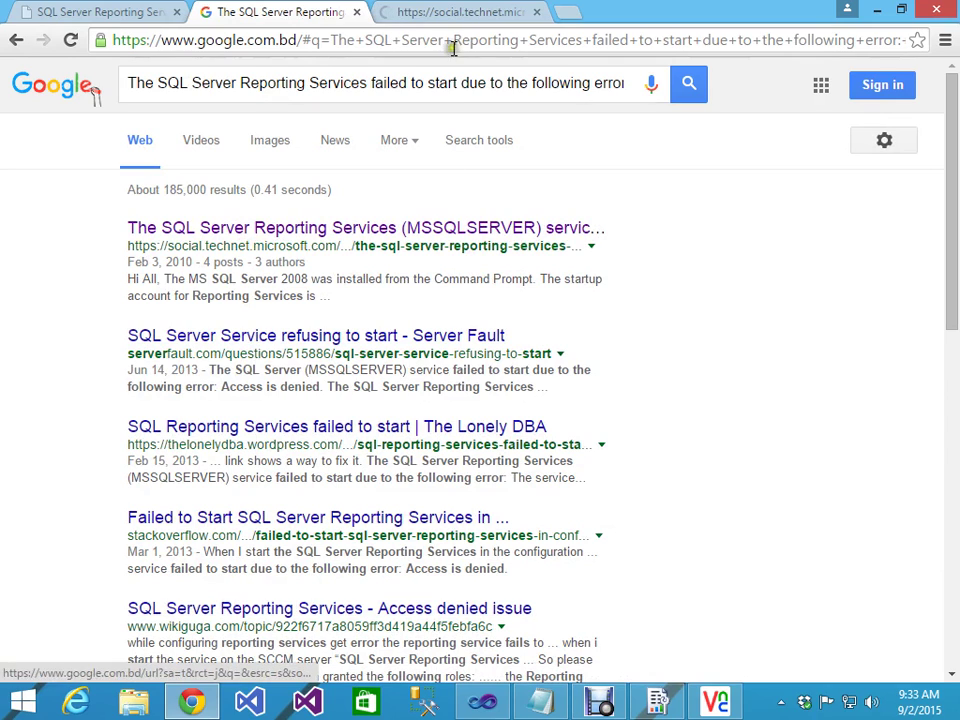
pyautogui.middleClick(290, 334)
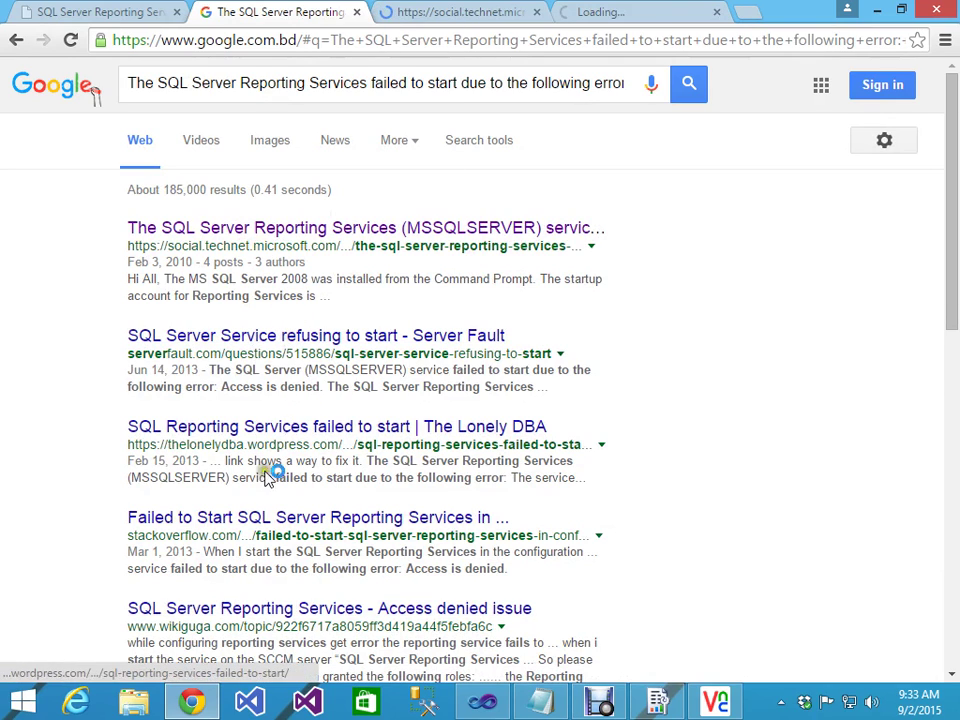
pyautogui.middleClick(248, 517)
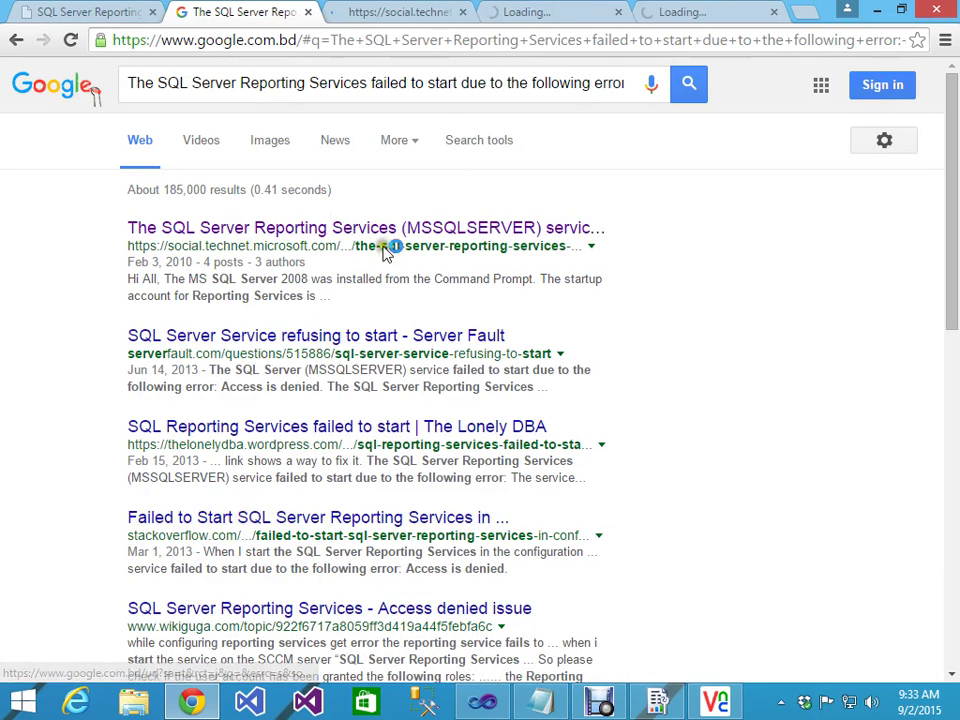
# Step: Read through the TechNet Access is denied thread and answers, then switch to Server Fault
pyautogui.click(425, 8)
pyautogui.scroll(-3, 760, 515)
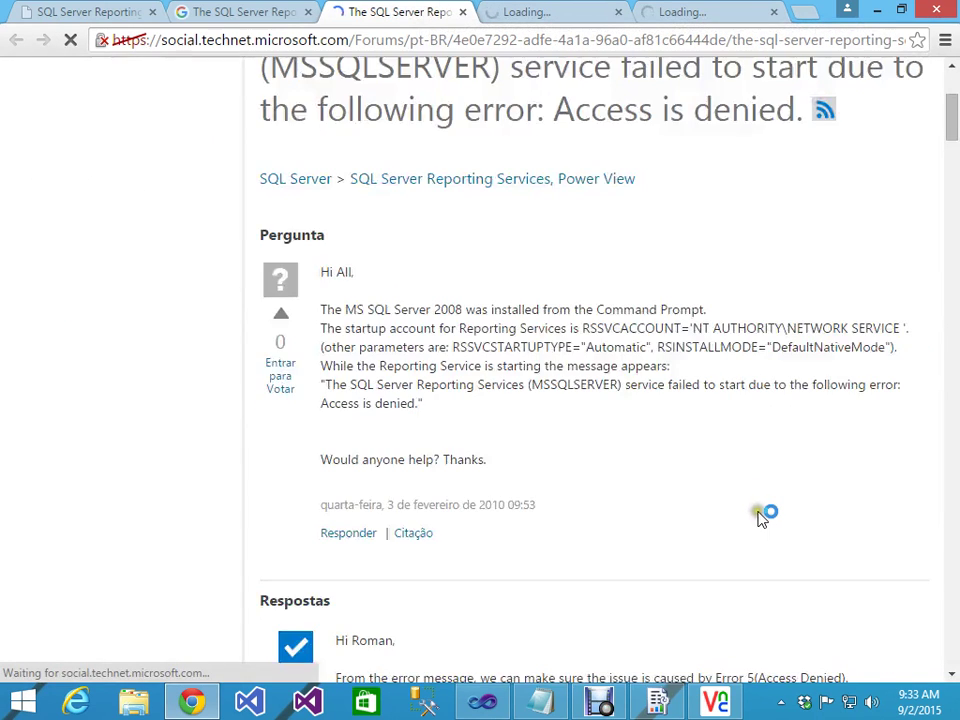
pyautogui.scroll(-2, 760, 515)
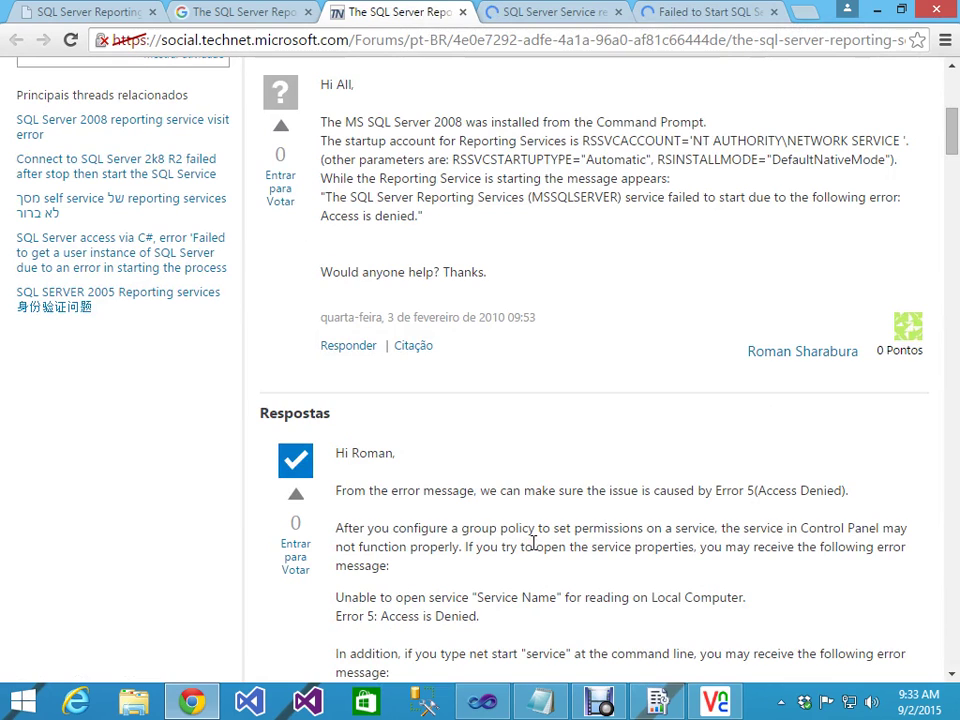
pyautogui.scroll(-10, 533, 543)
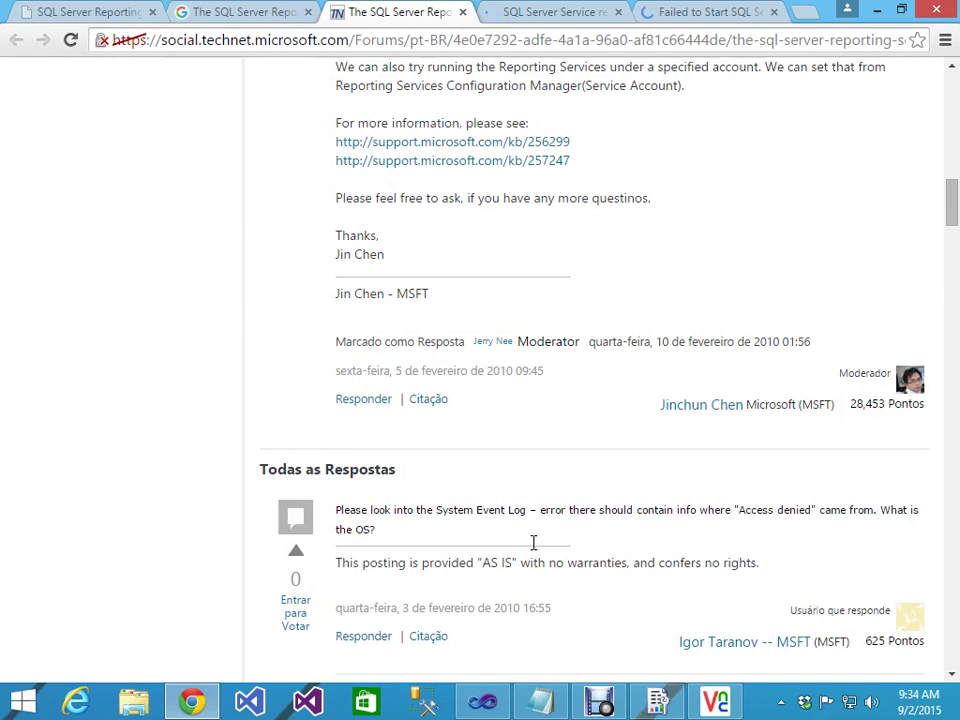
pyautogui.scroll(-3, 533, 543)
pyautogui.scroll(-5, 533, 543)
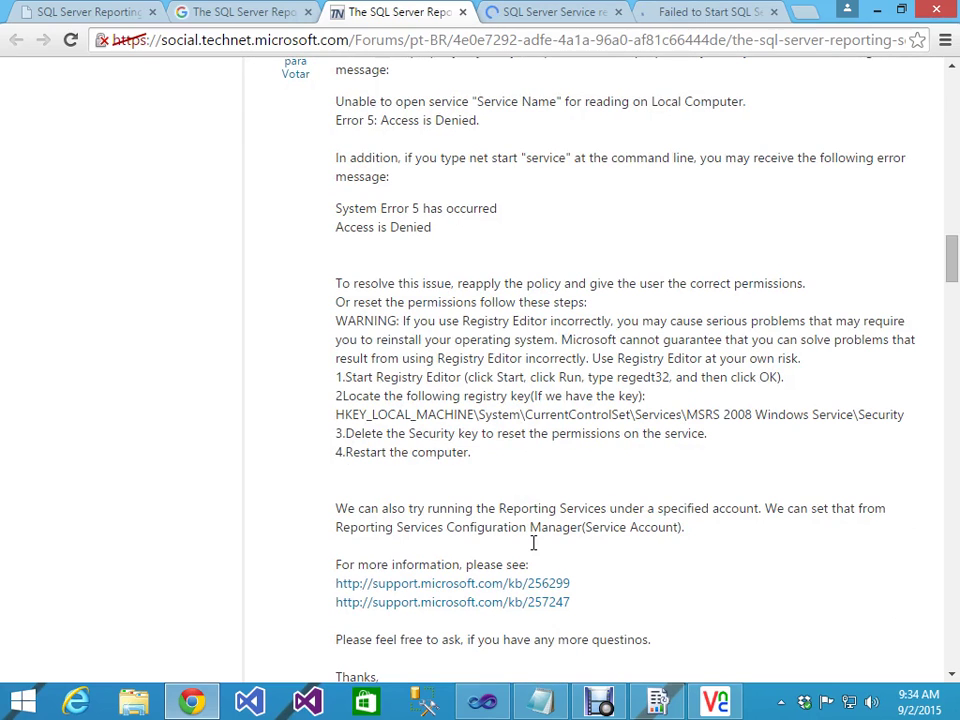
pyautogui.scroll(-2, 533, 543)
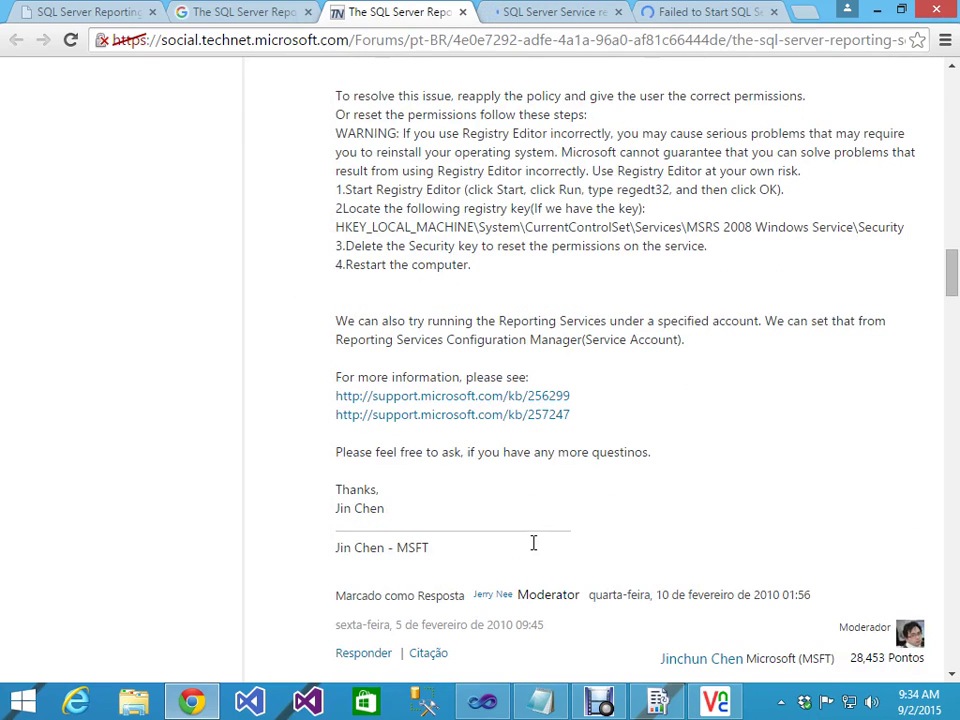
pyautogui.scroll(-4, 448, 551)
pyautogui.scroll(-4, 426, 428)
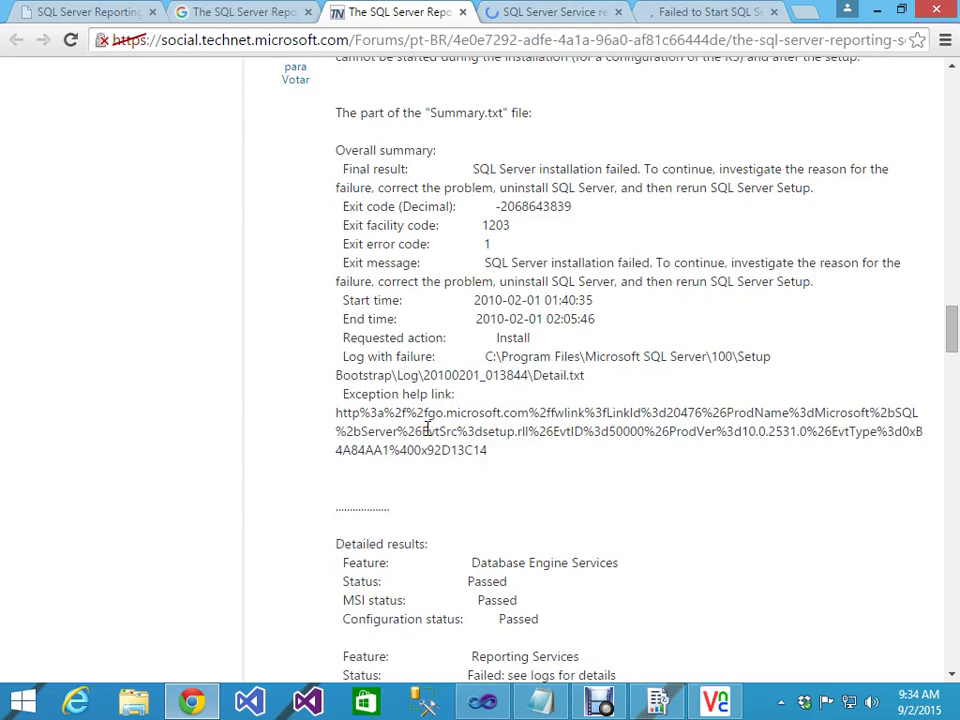
pyautogui.scroll(-15, 421, 429)
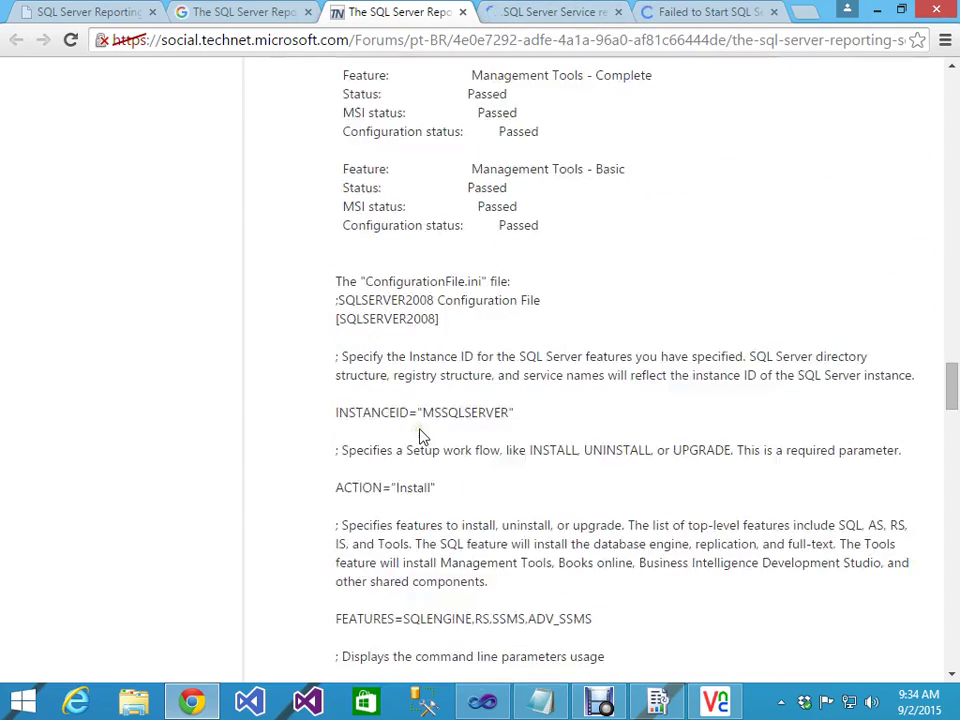
pyautogui.scroll(-15, 418, 436)
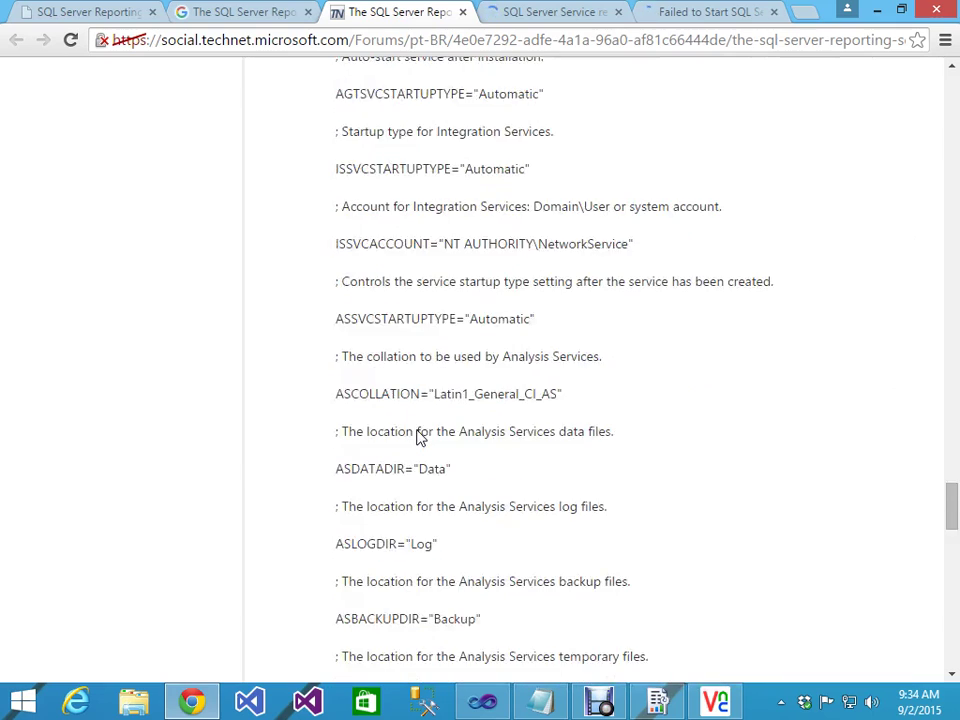
pyautogui.click(533, 14)
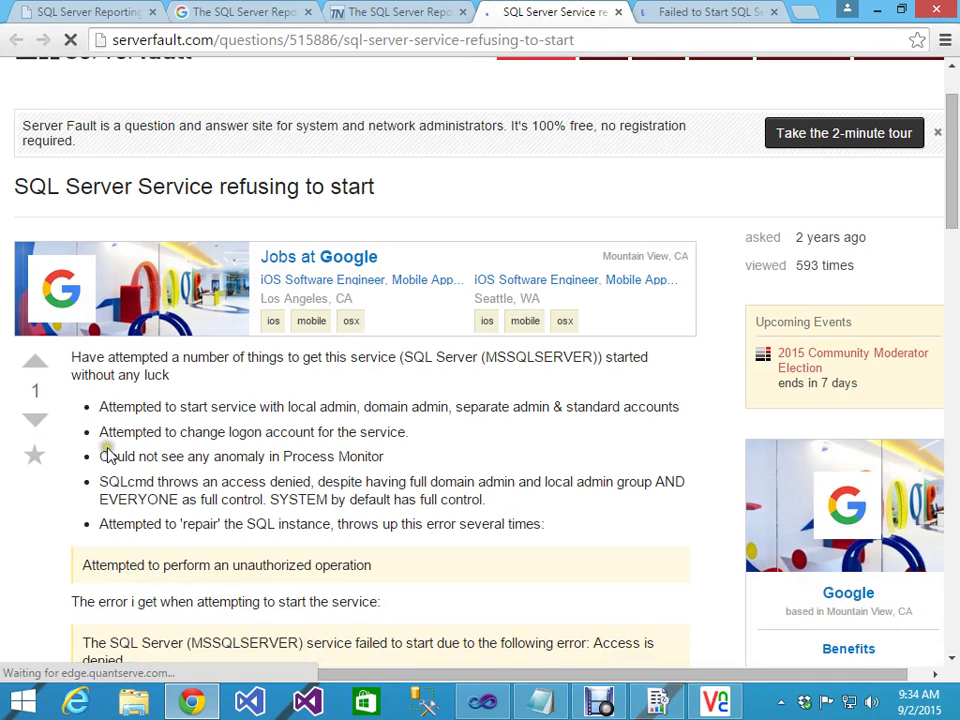
pyautogui.scroll(-3, 110, 455)
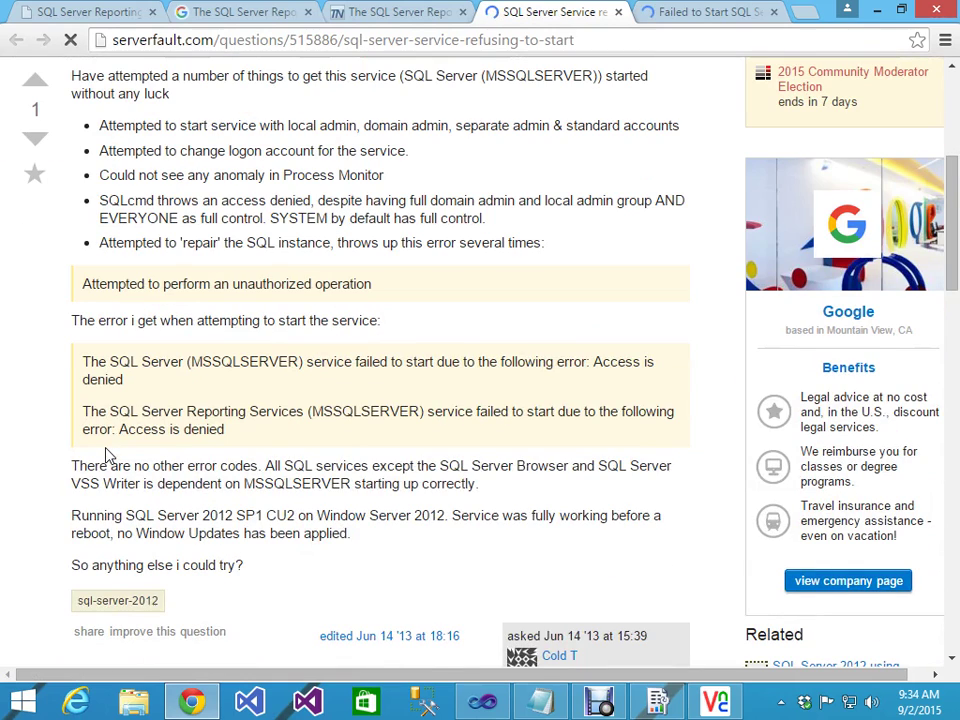
pyautogui.scroll(-4, 110, 455)
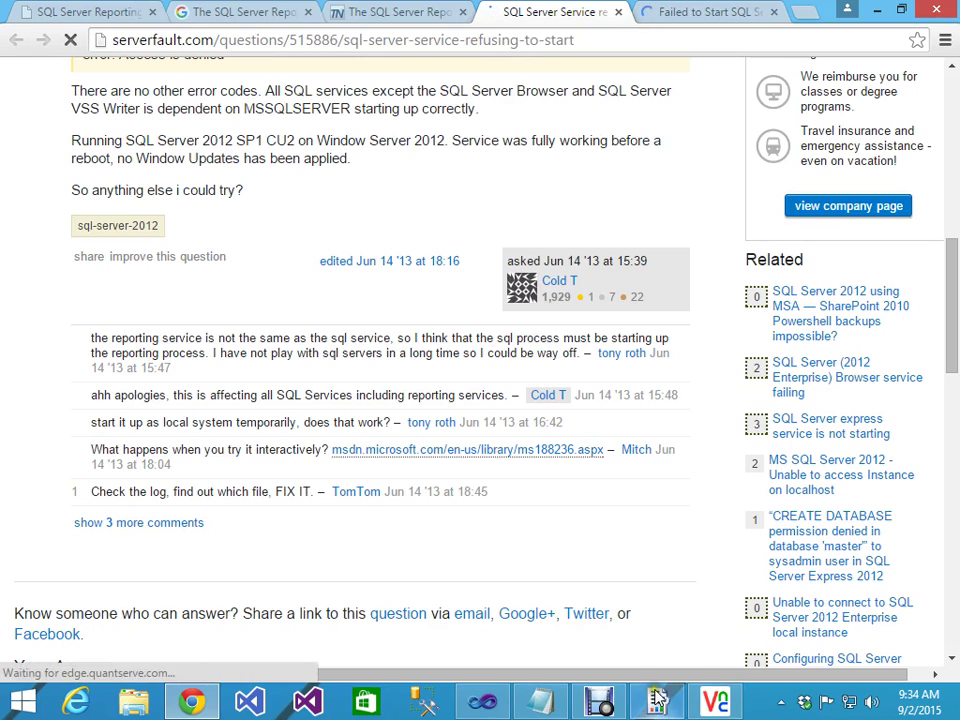
pyautogui.click(599, 701)
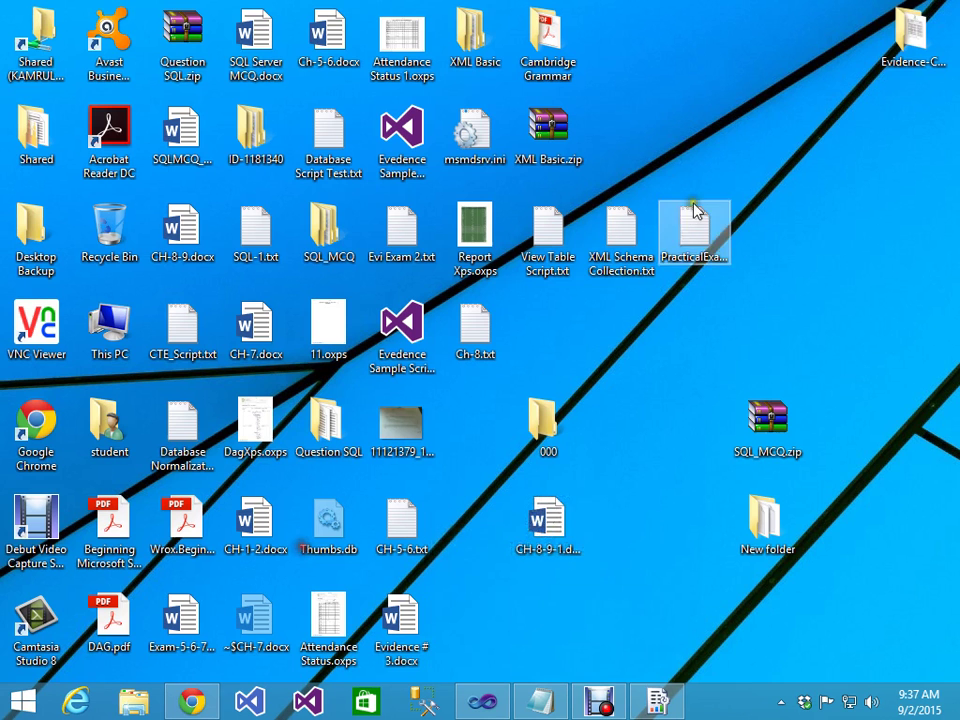
# Step: Connect VNC Viewer to 172.16.185.19 with the VNC password and show the remote Services list
pyautogui.doubleClick(38, 322)
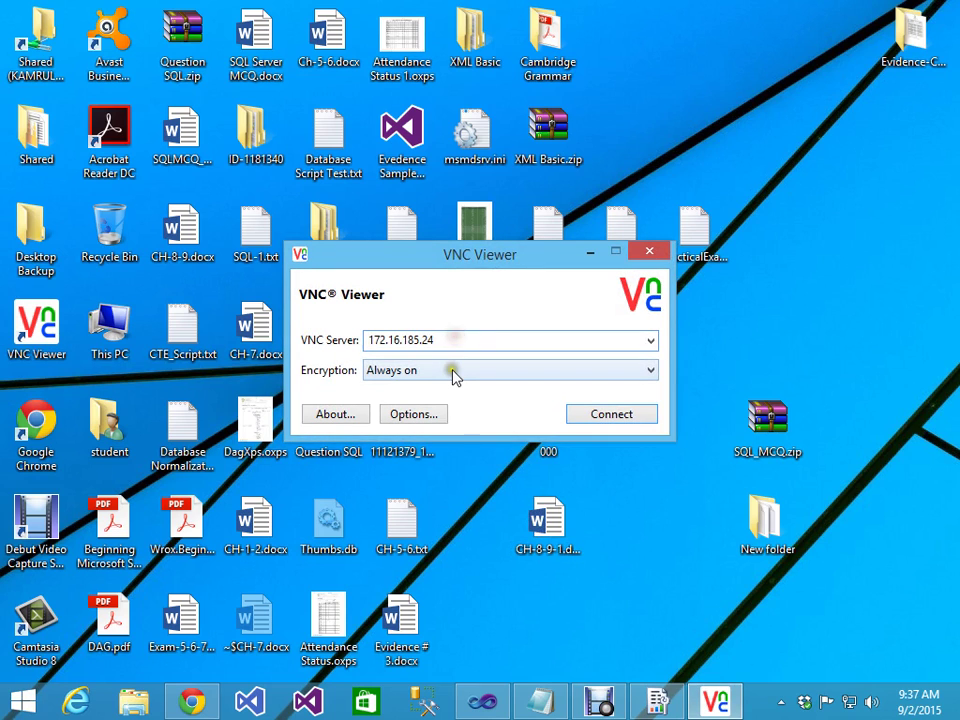
pyautogui.press('BackSpace')
pyautogui.press('BackSpace')
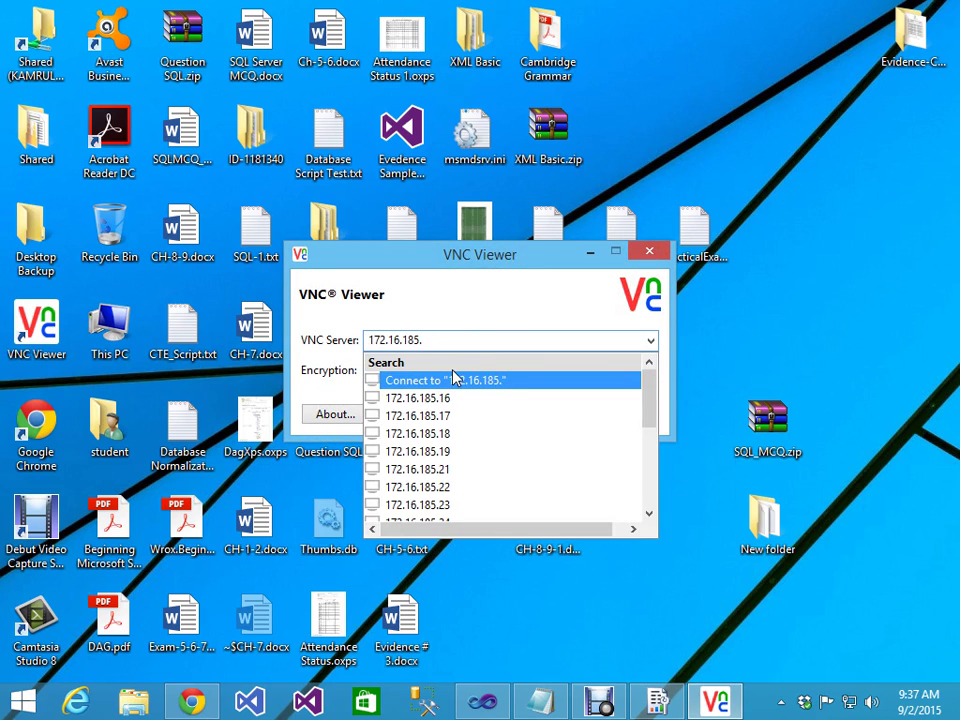
pyautogui.write('19')
pyautogui.press('Return')
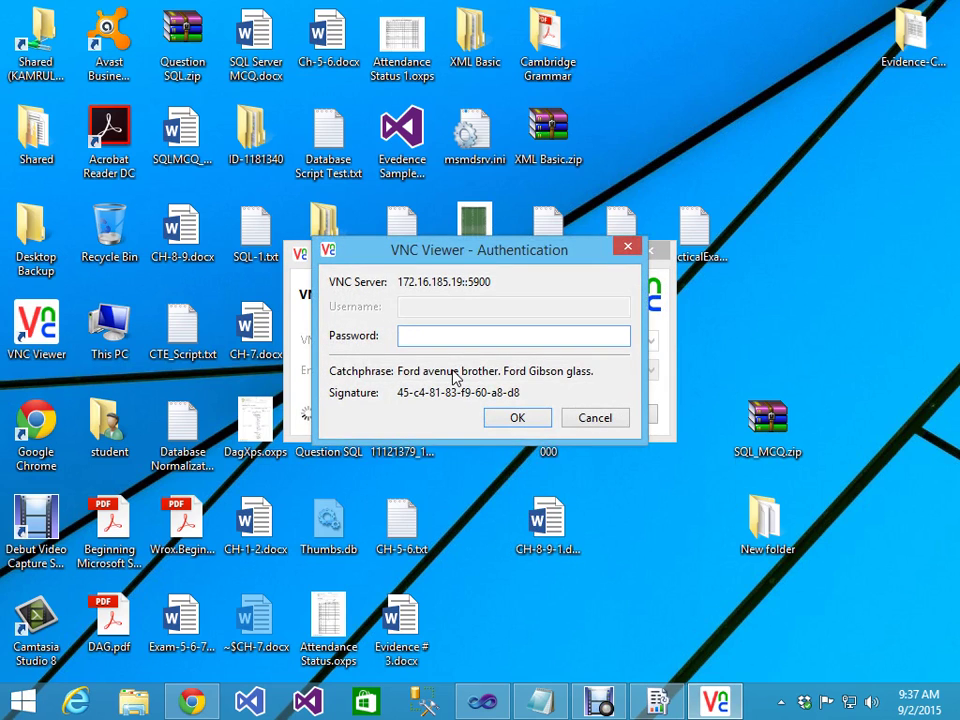
pyautogui.write('1234')
pyautogui.press('Return')
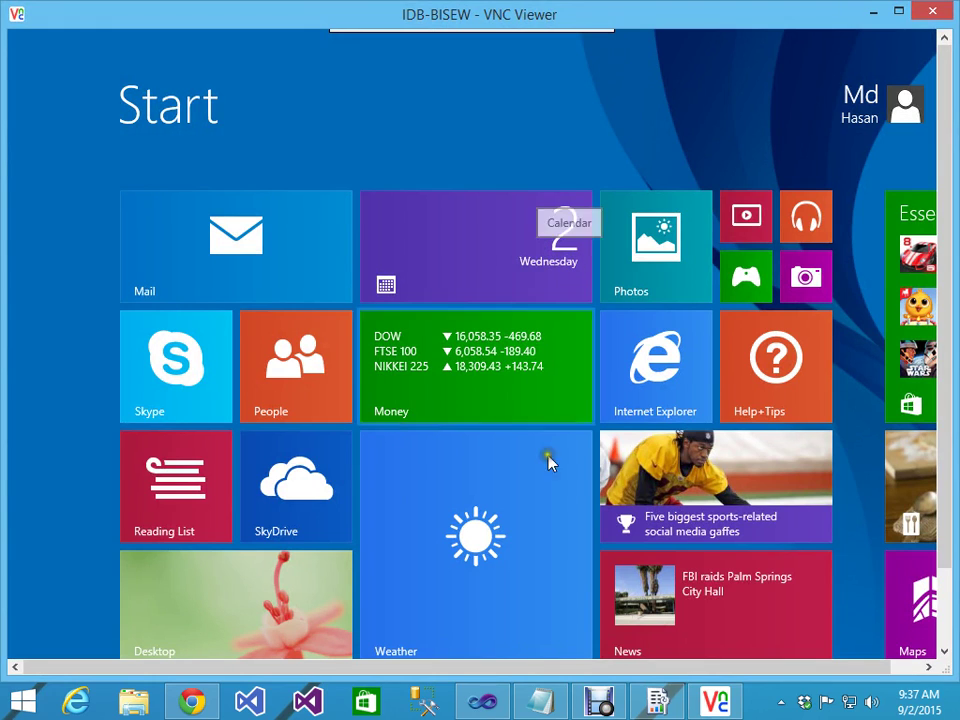
pyautogui.moveTo(945, 415); pyautogui.dragTo(945, 490)
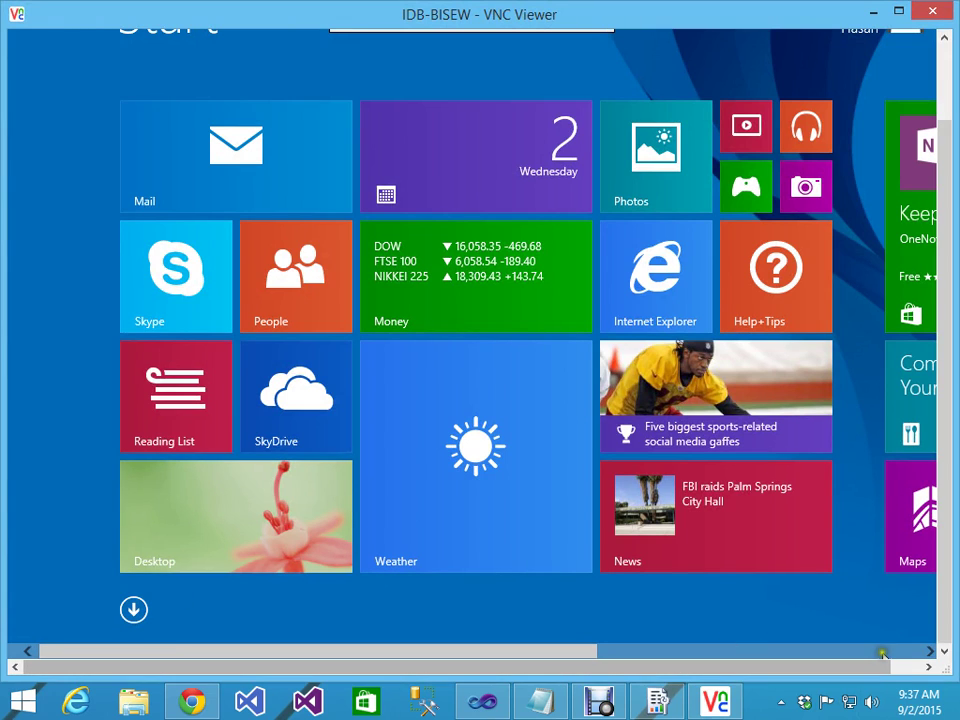
pyautogui.scroll(-2, 860, 677)
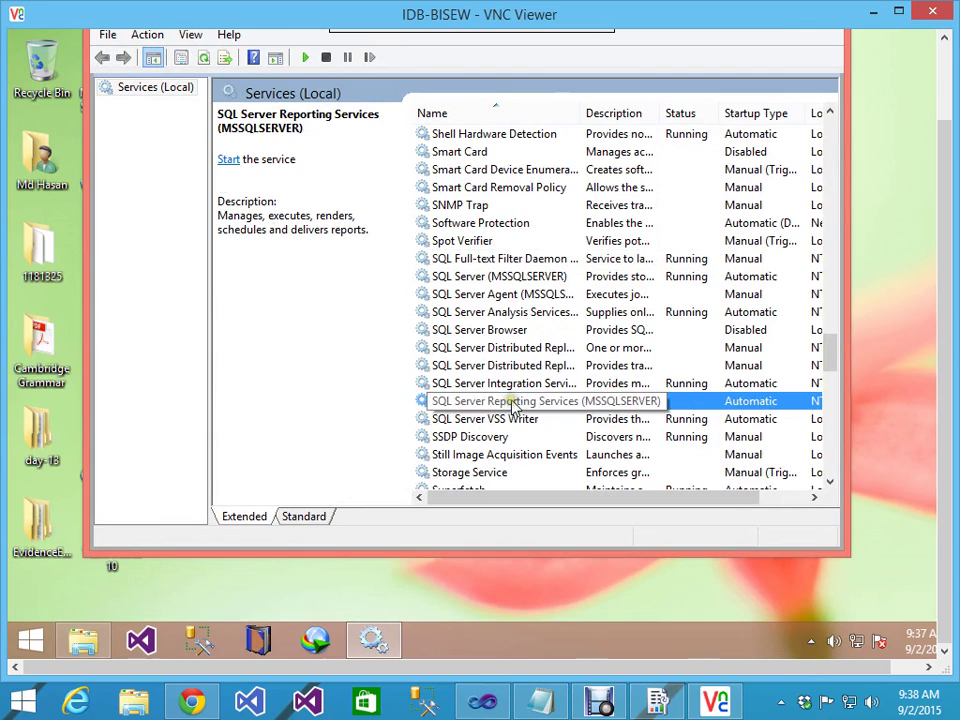
# Step: Start the SQL Server Reporting Services (MSSQLSERVER) service from the Services toolbar
pyautogui.click(305, 57)
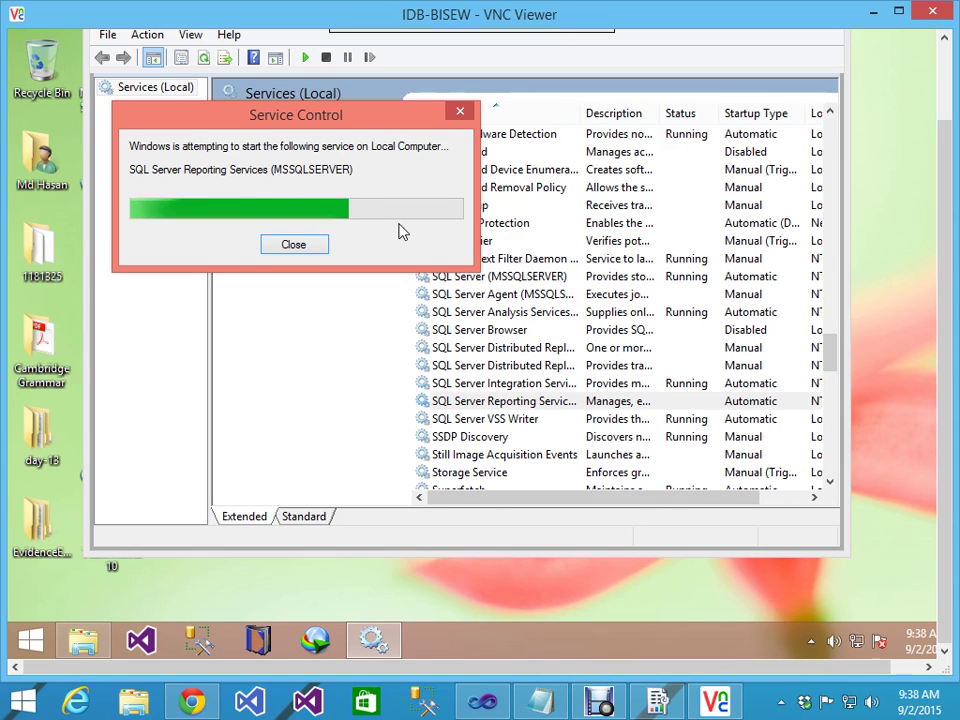
# Step: Wait out the start attempt and dismiss the Error 1053 service timeout message
pyautogui.click(237, 247)
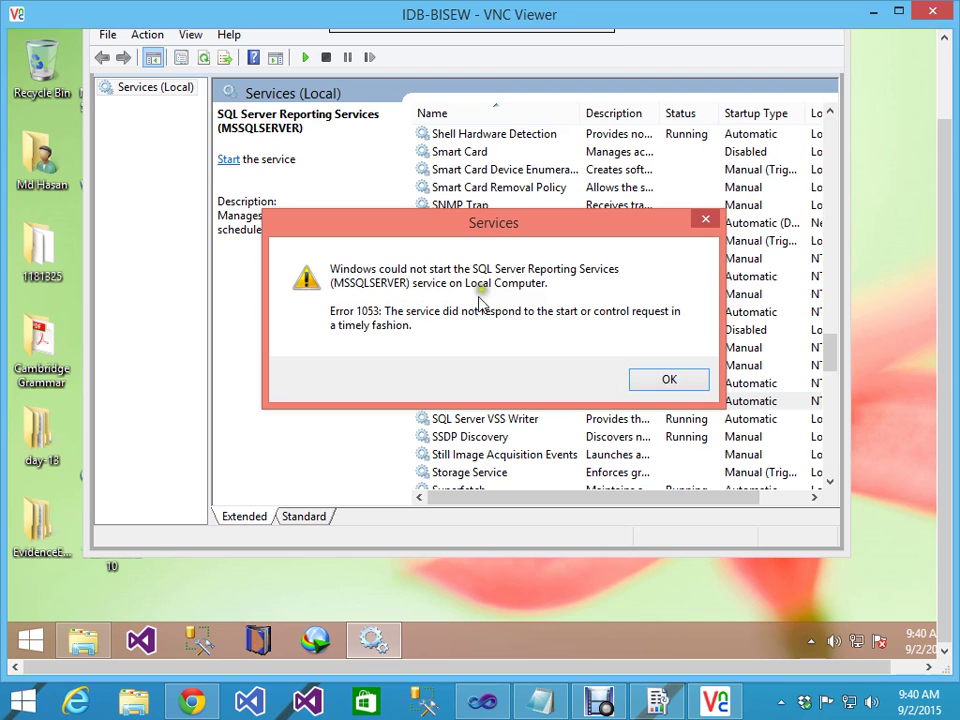
pyautogui.click(668, 379)
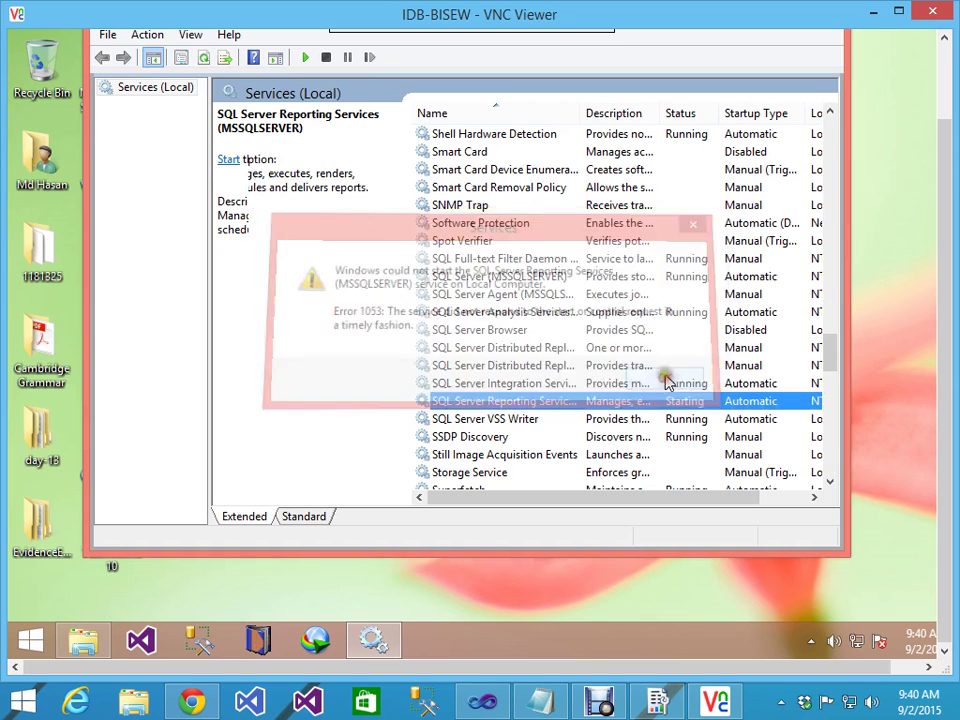
# Step: Switch the Reporting Services log-on to Local System account with desktop interaction allowed
pyautogui.doubleClick(503, 400)
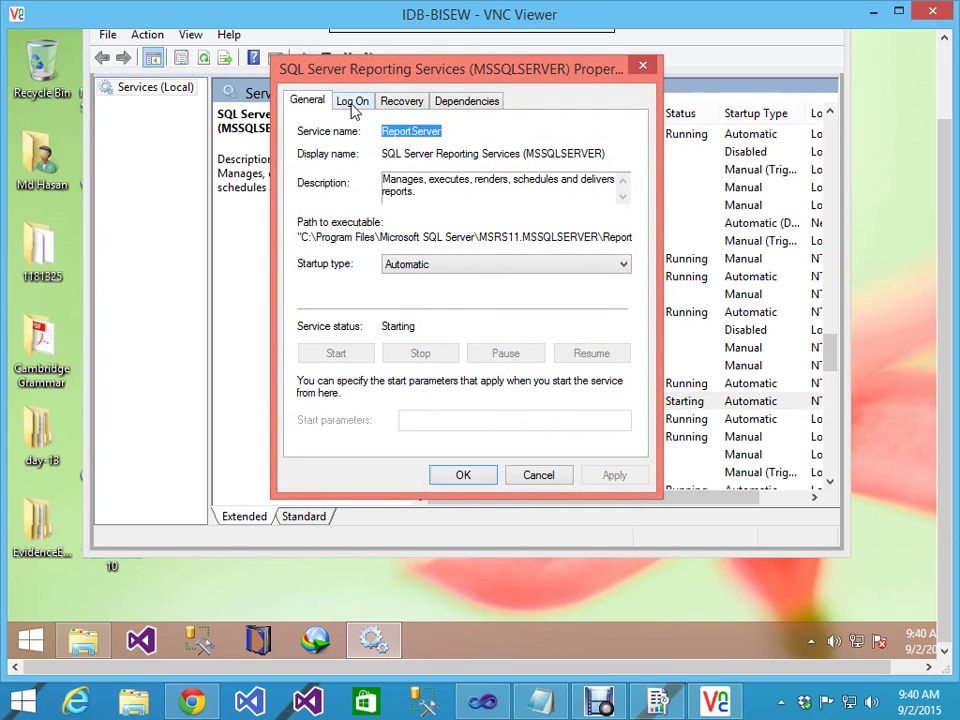
pyautogui.click(352, 101)
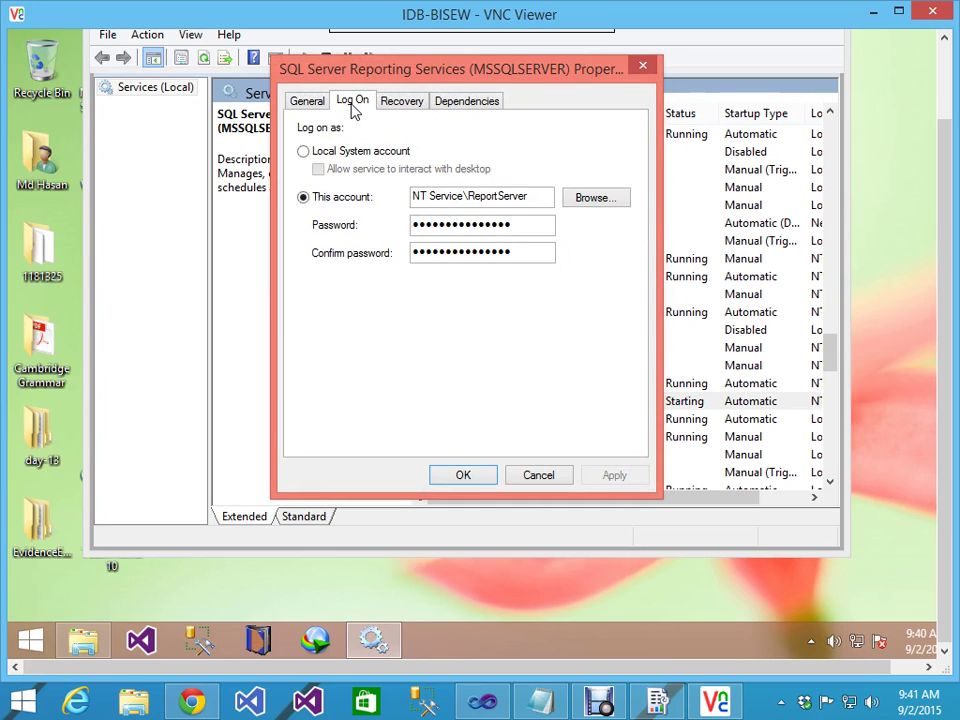
pyautogui.click(303, 151)
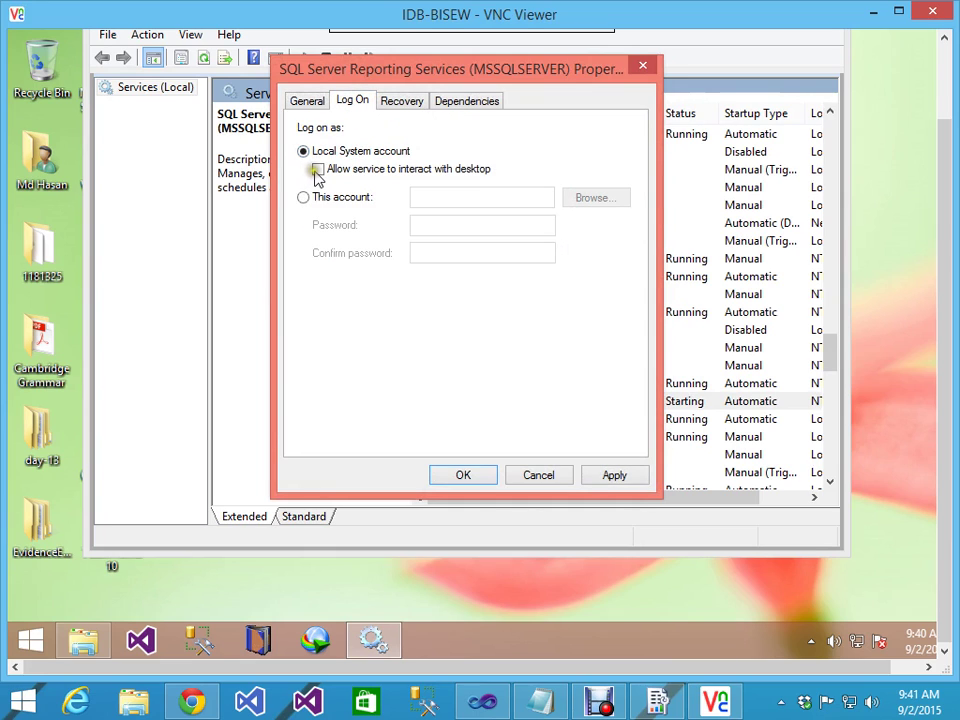
pyautogui.click(318, 171)
pyautogui.click(319, 171)
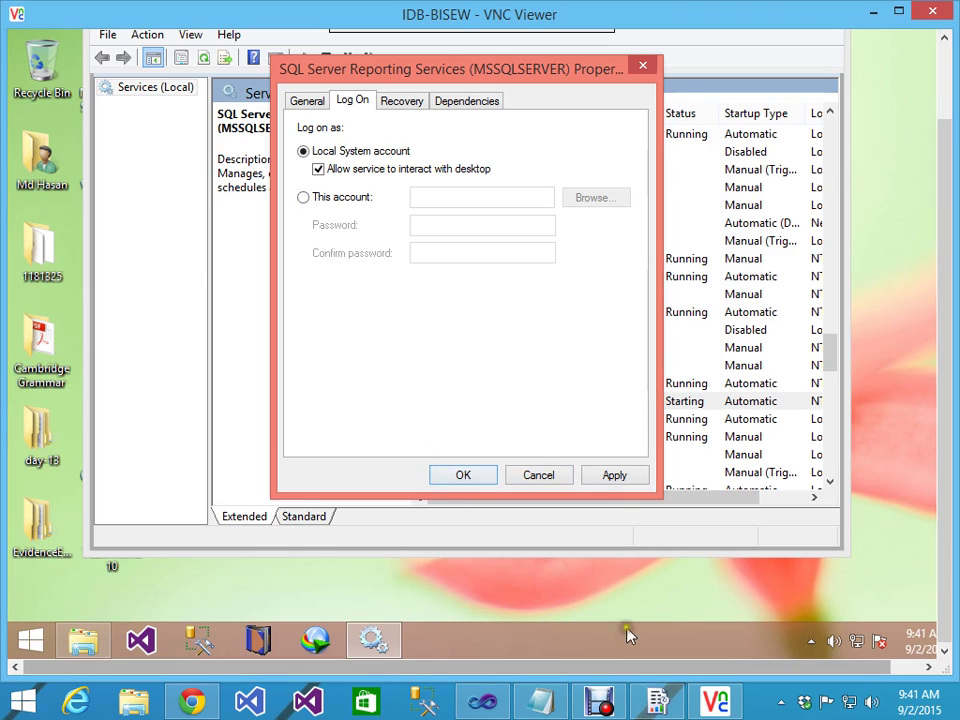
# Step: Apply the new log-on settings and close the VNC Viewer session
pyautogui.rightClick(371, 647)
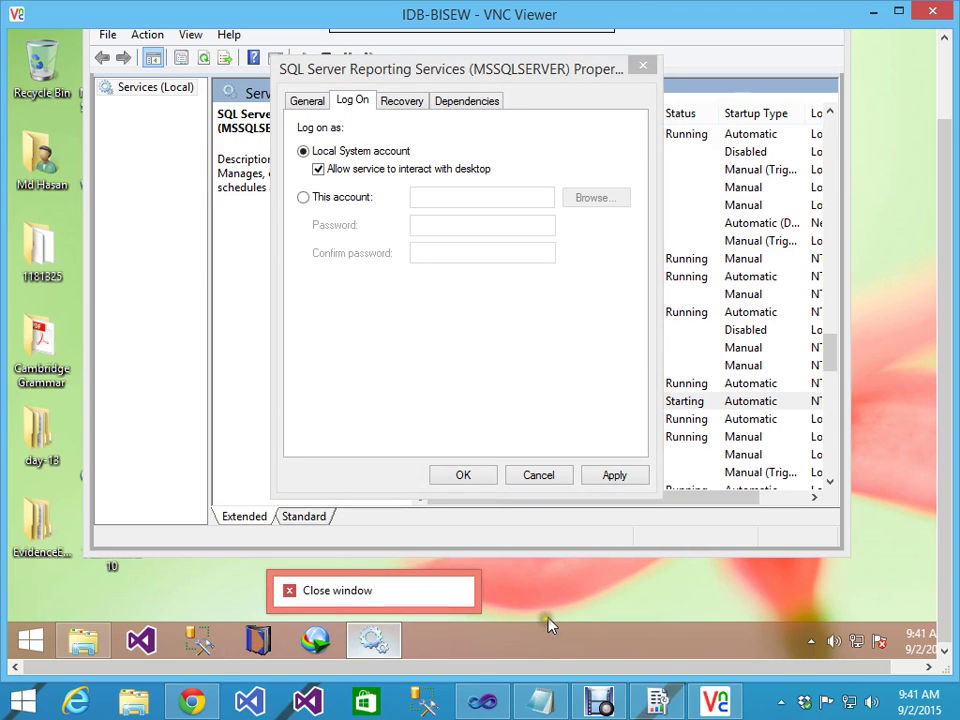
pyautogui.click(587, 598)
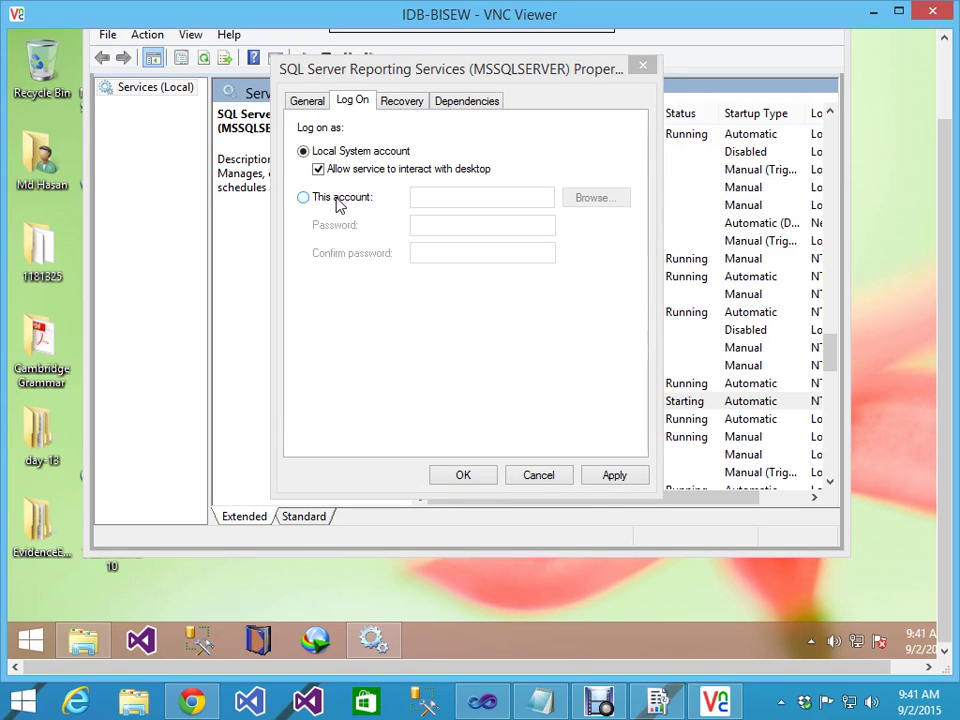
pyautogui.click(401, 275)
pyautogui.click(442, 356)
pyautogui.click(644, 478)
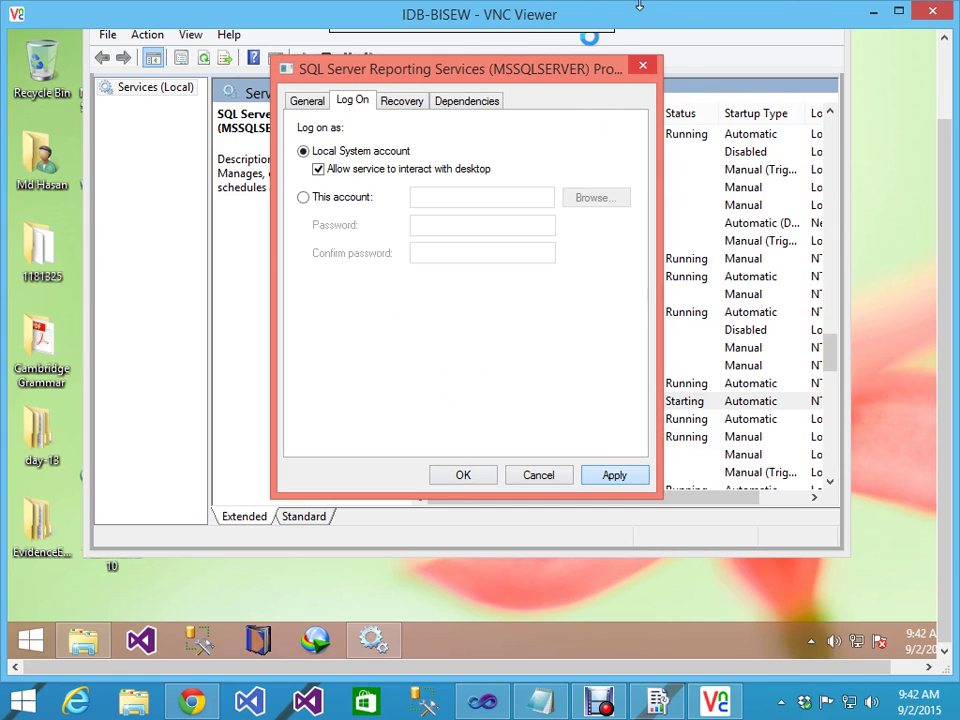
pyautogui.click(932, 11)
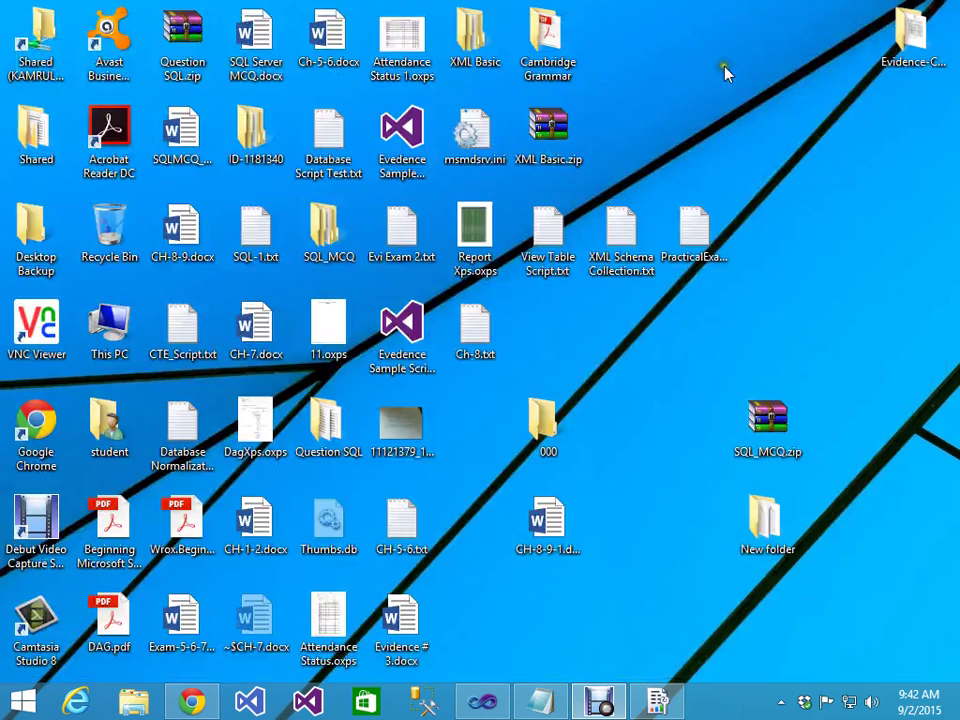
# Step: Connect VNC Viewer to 172.16.185.41 and submit the password
pyautogui.doubleClick(52, 343)
pyautogui.click(527, 343)
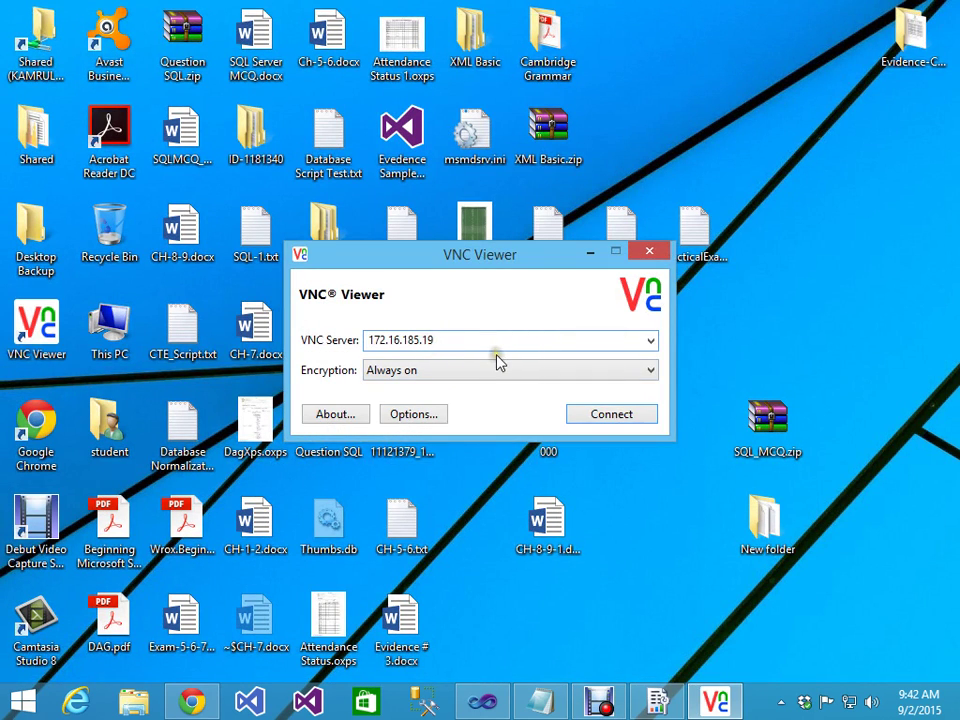
pyautogui.press('BackSpace')
pyautogui.press('BackSpace')
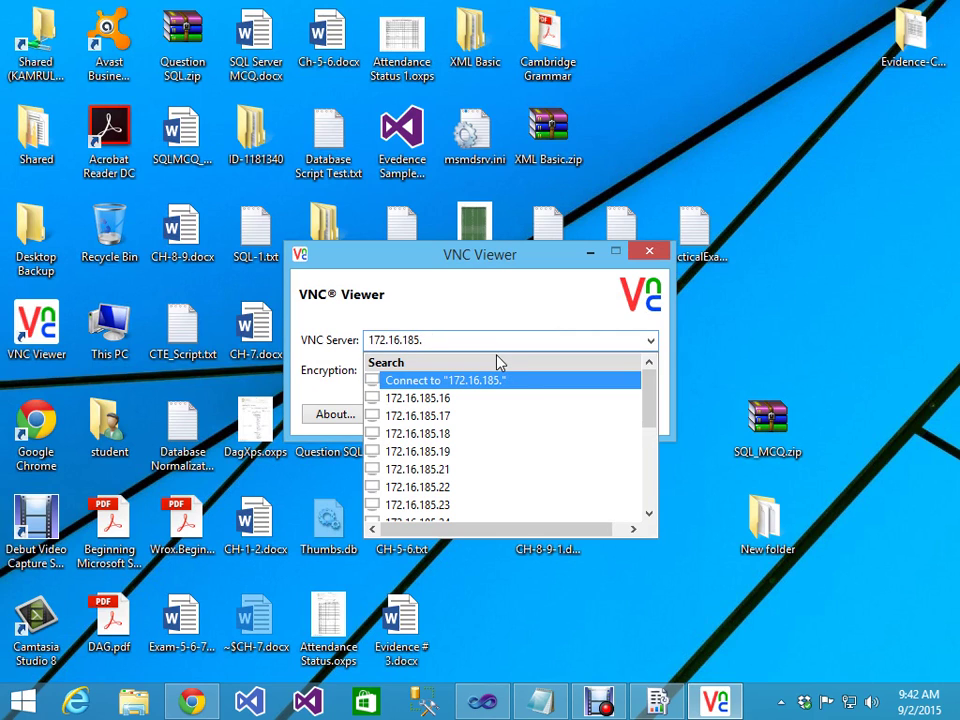
pyautogui.write('41')
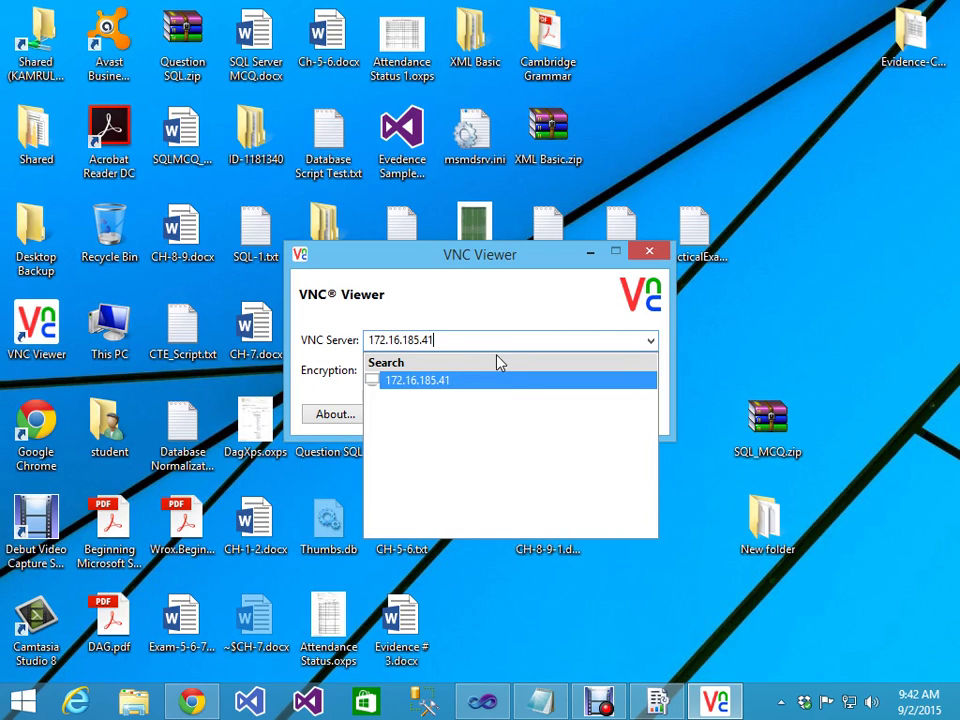
pyautogui.press('Return')
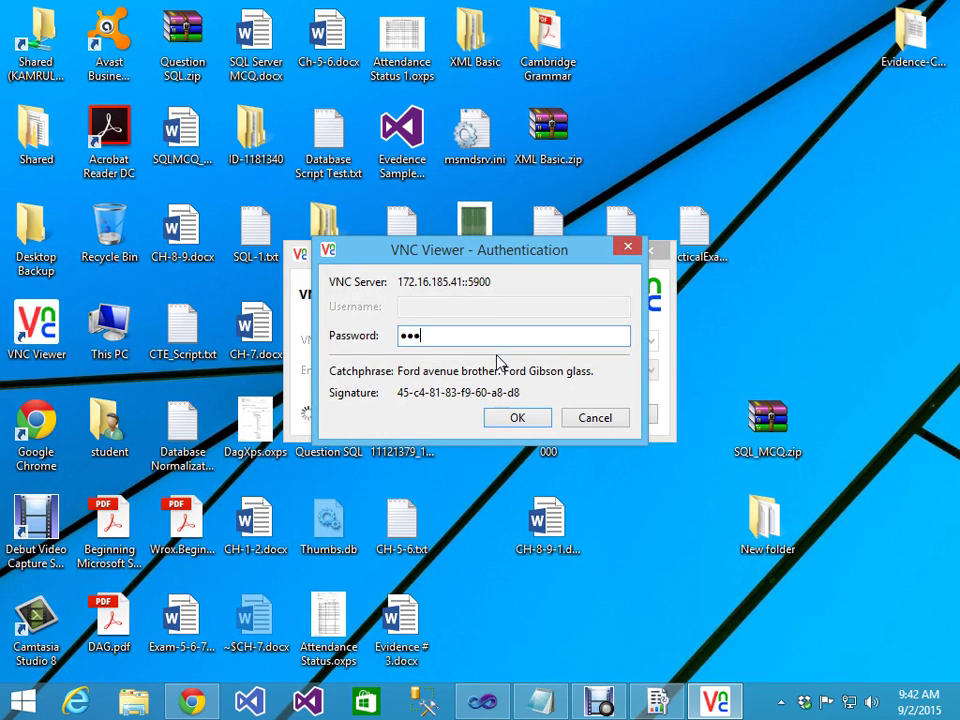
pyautogui.press('Return')
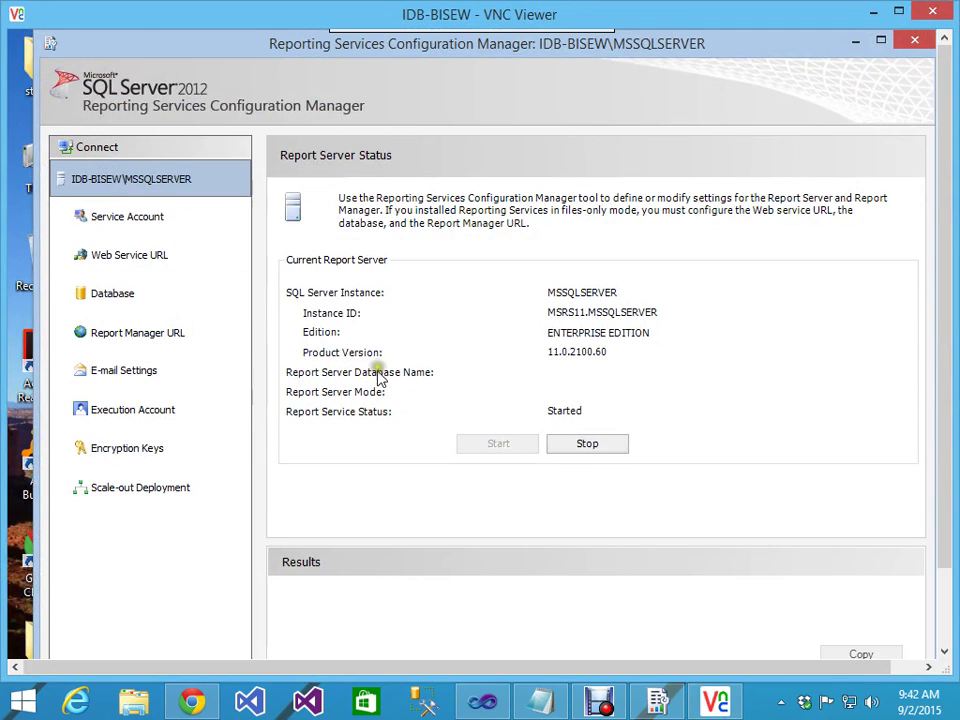
# Step: Run the Change Database wizard with defaults to create the ReportServer database, then close the viewer
pyautogui.click(103, 294)
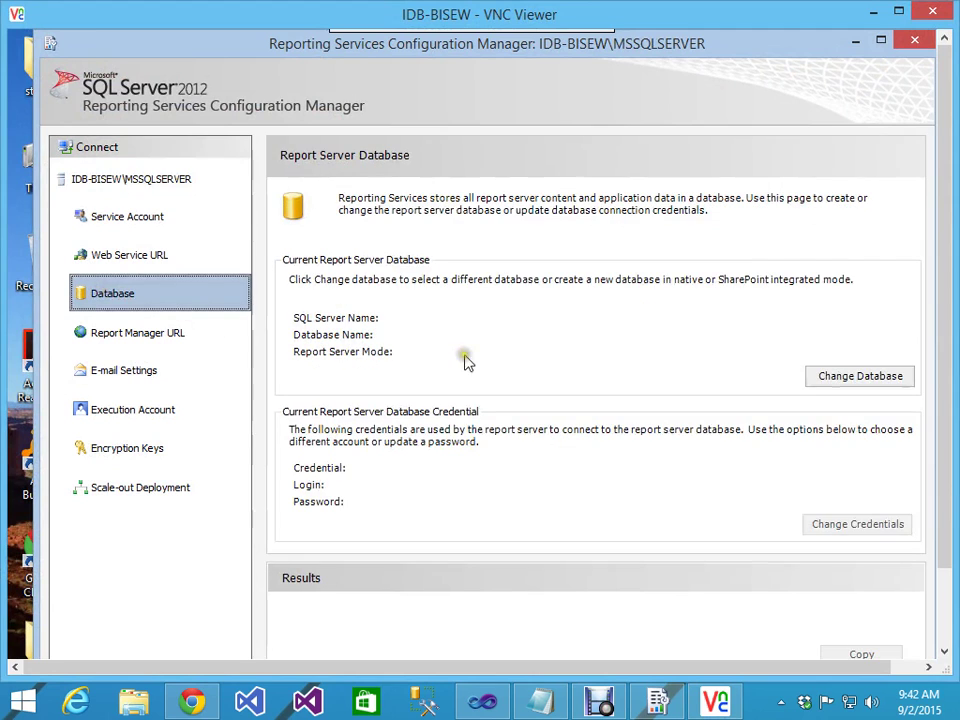
pyautogui.click(851, 377)
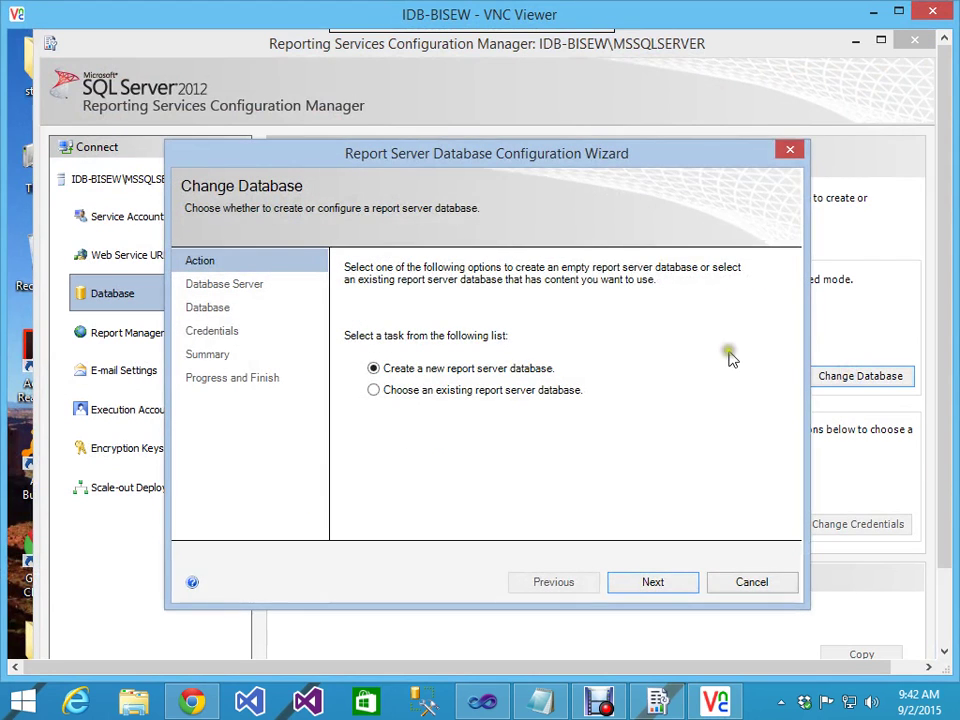
pyautogui.click(653, 585)
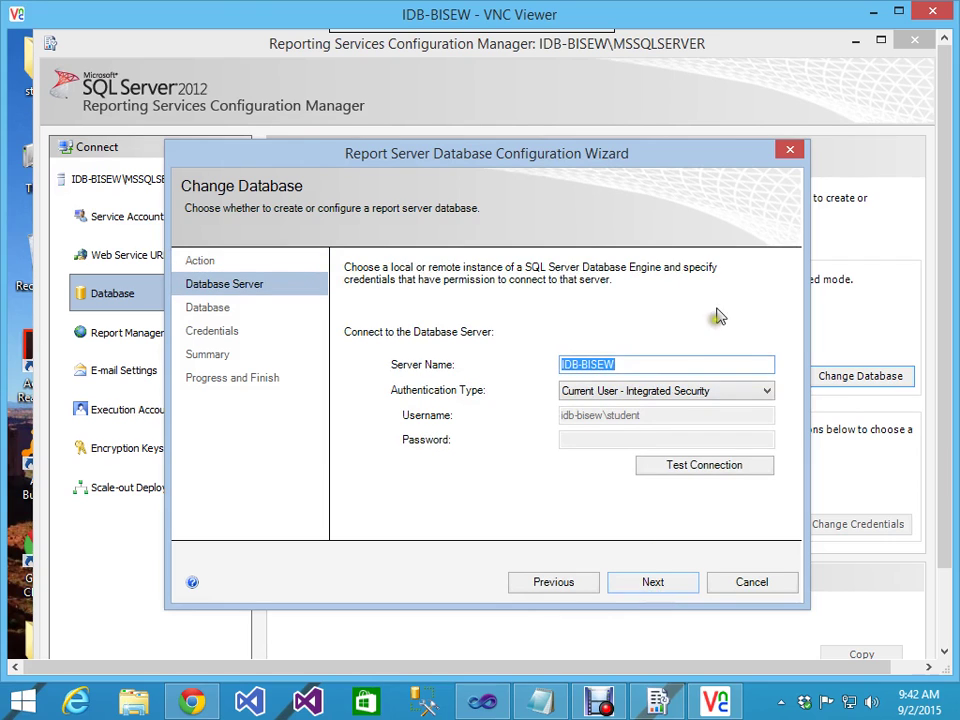
pyautogui.click(658, 580)
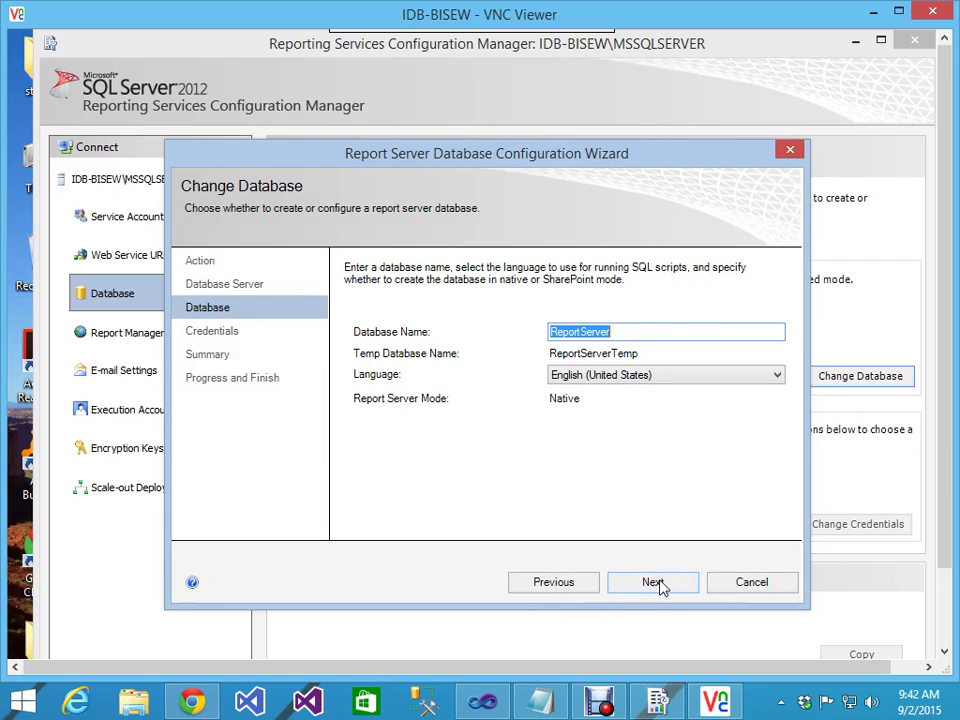
pyautogui.click(664, 582)
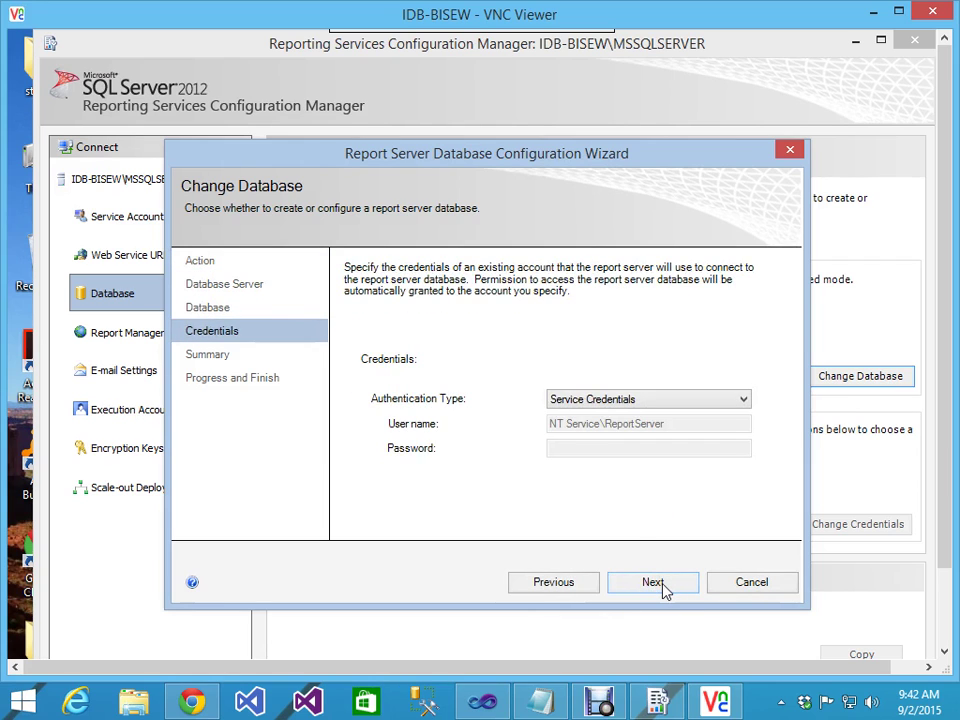
pyautogui.click(664, 587)
pyautogui.click(662, 585)
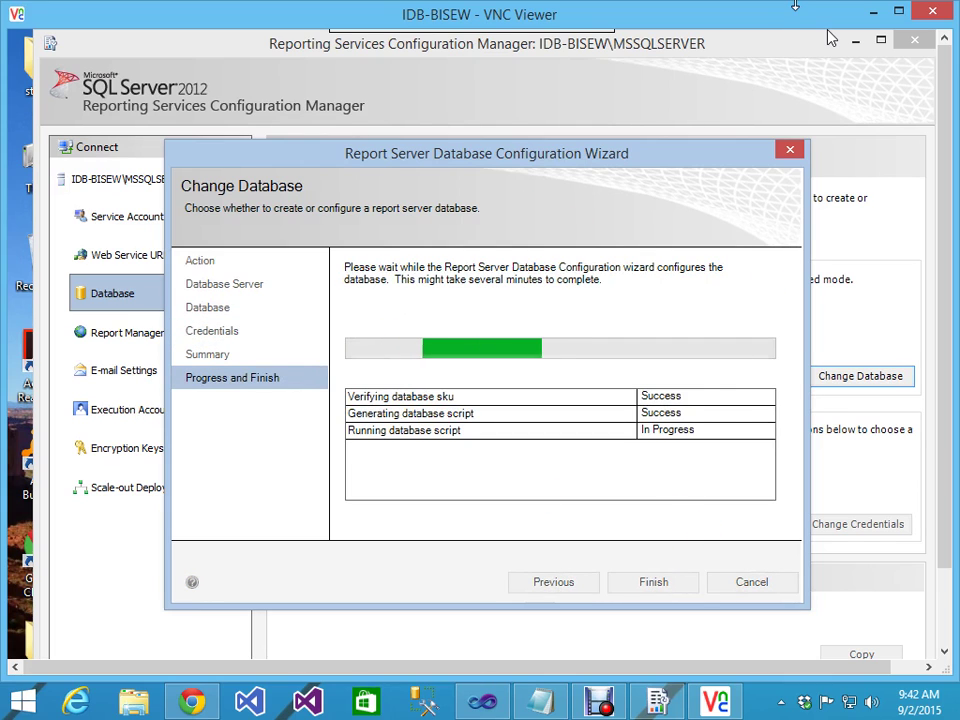
pyautogui.click(930, 12)
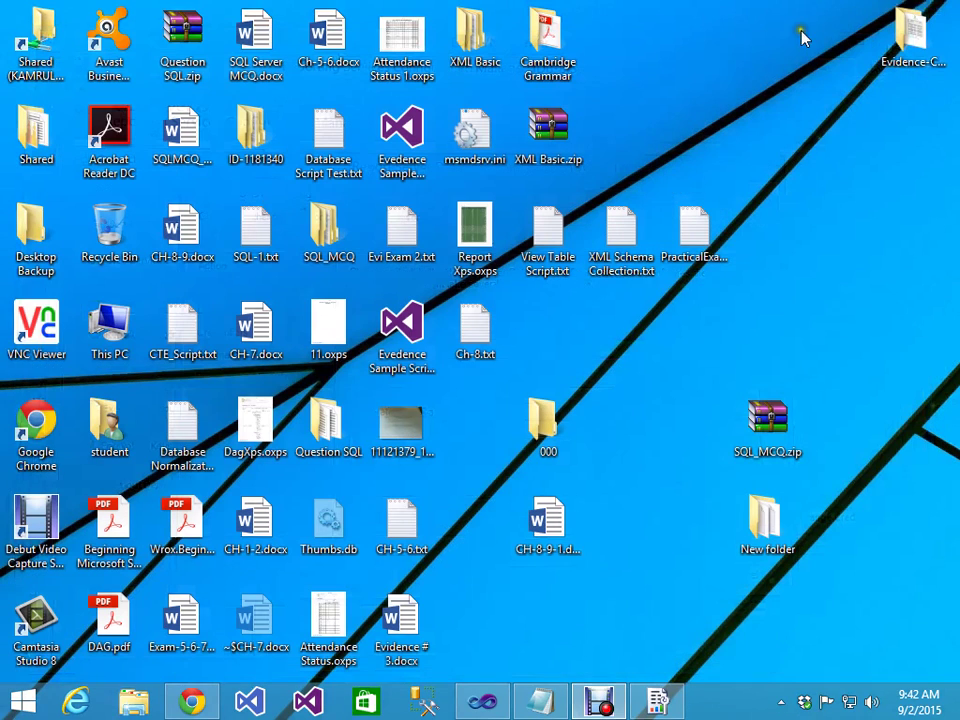
# Step: Point VNC Viewer at 172.16.185.22 and submit the password
pyautogui.doubleClick(57, 350)
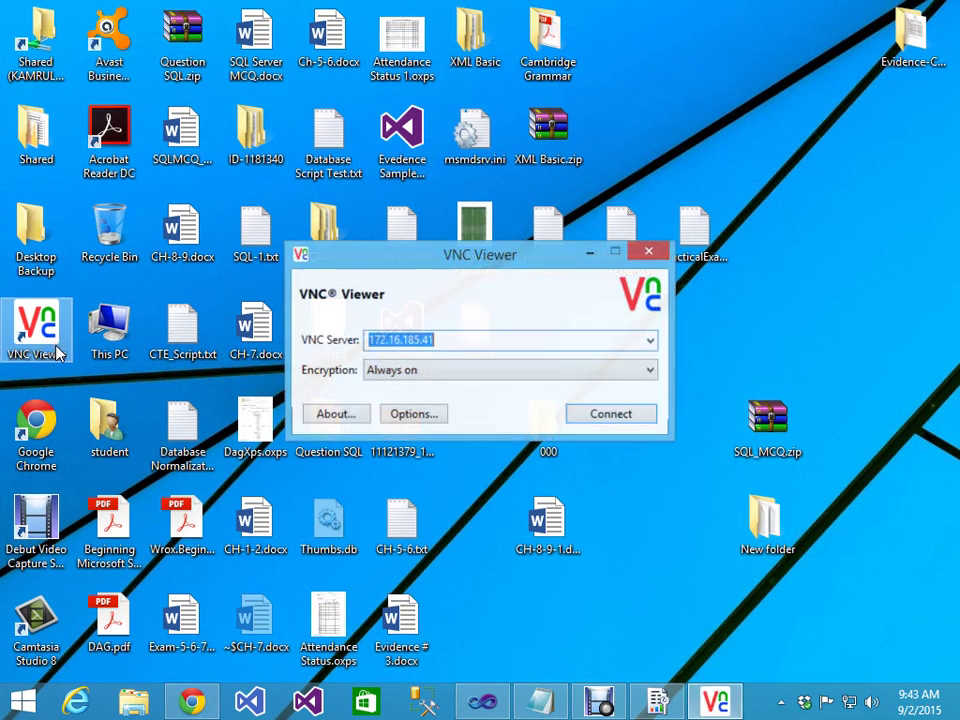
pyautogui.click(433, 340)
pyautogui.press('BackSpace')
pyautogui.press('BackSpace')
pyautogui.write('22')
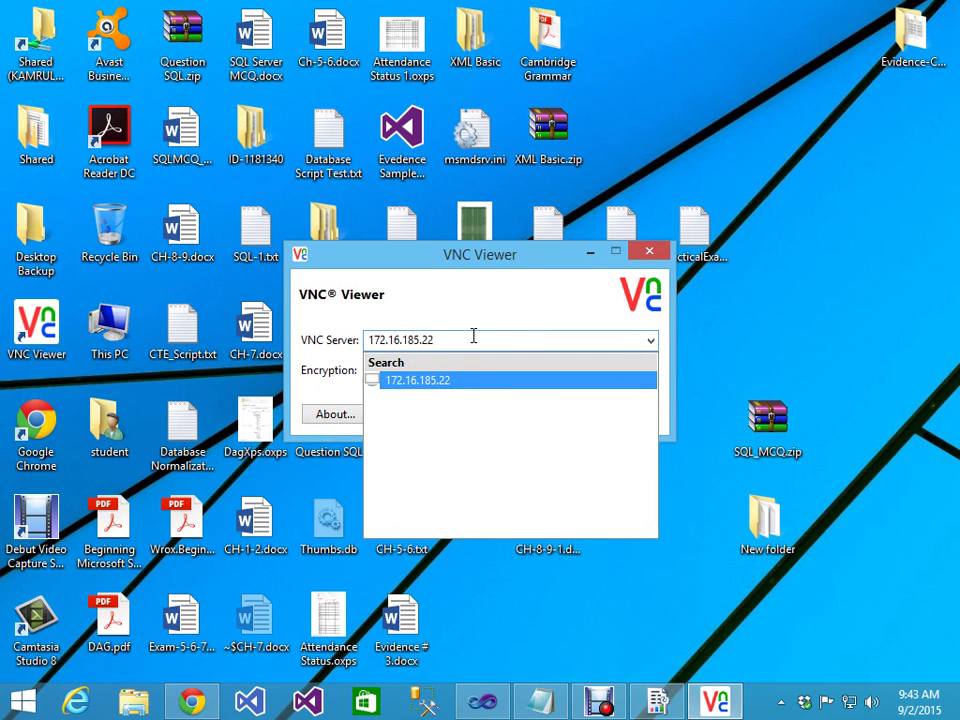
pyautogui.press('Return')
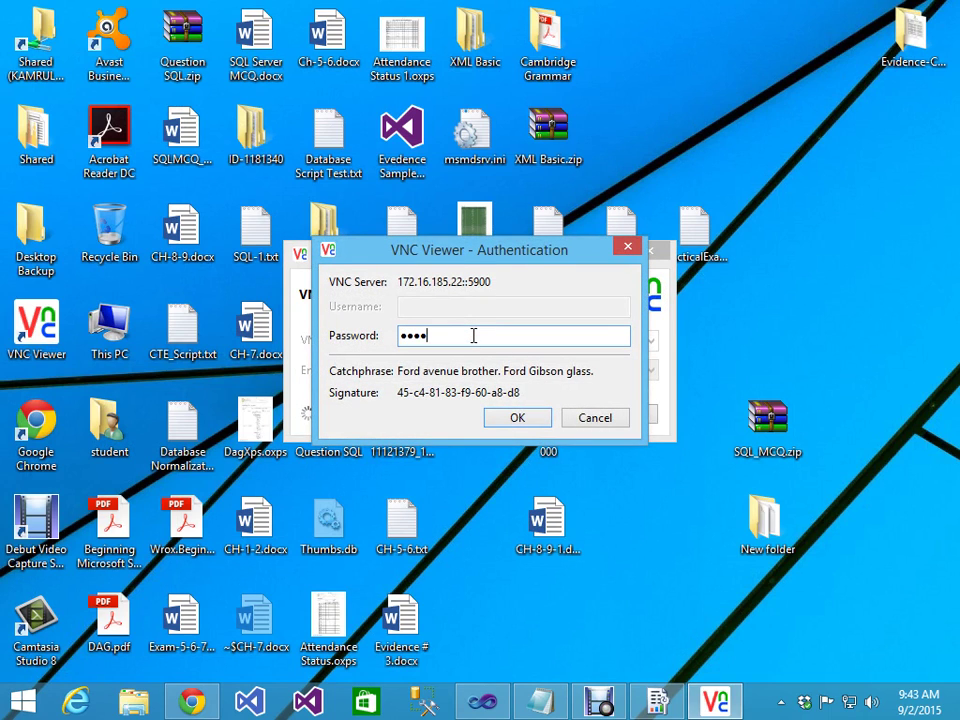
pyautogui.press('Return')
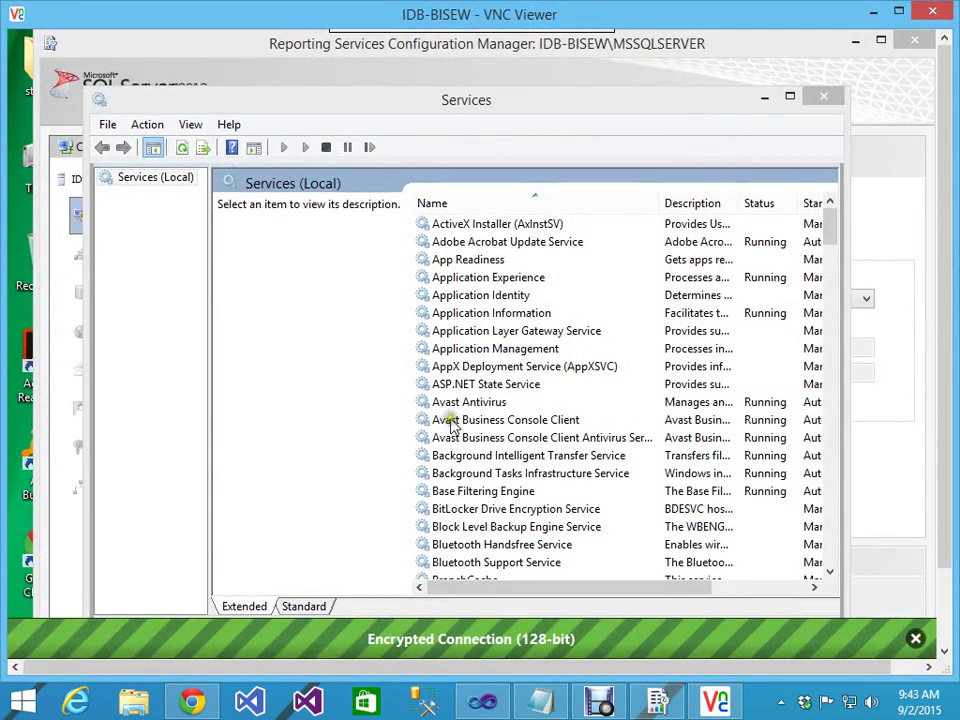
# Step: Select SQL Server Reporting Services, try starting it, and dismiss the access denied error
pyautogui.click(455, 420)
pyautogui.press('s')
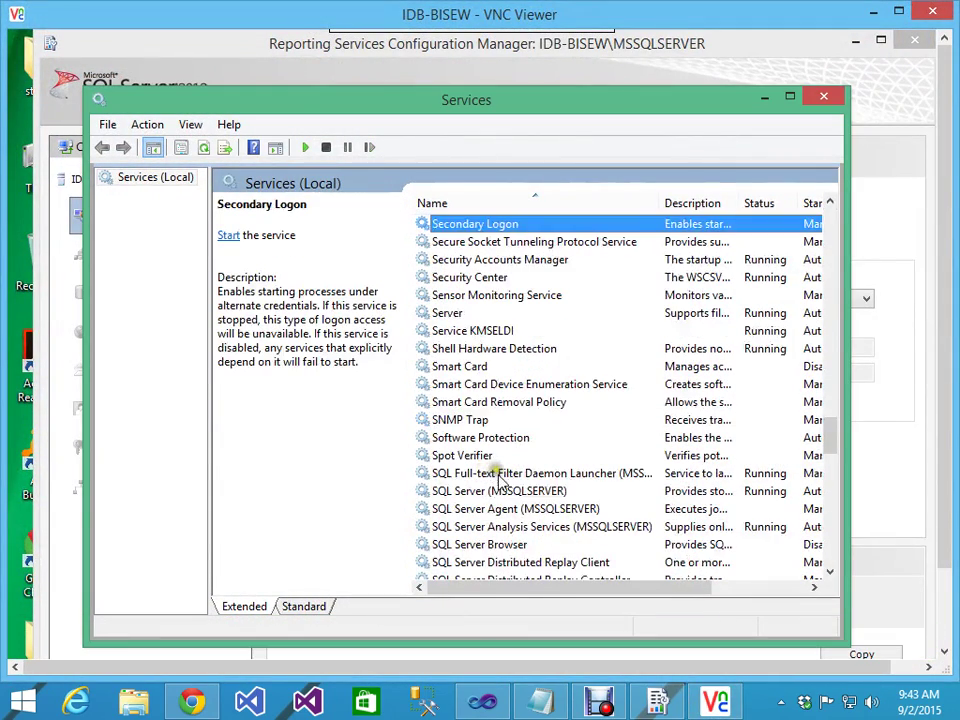
pyautogui.click(493, 527)
pyautogui.scroll(-2, 540, 560)
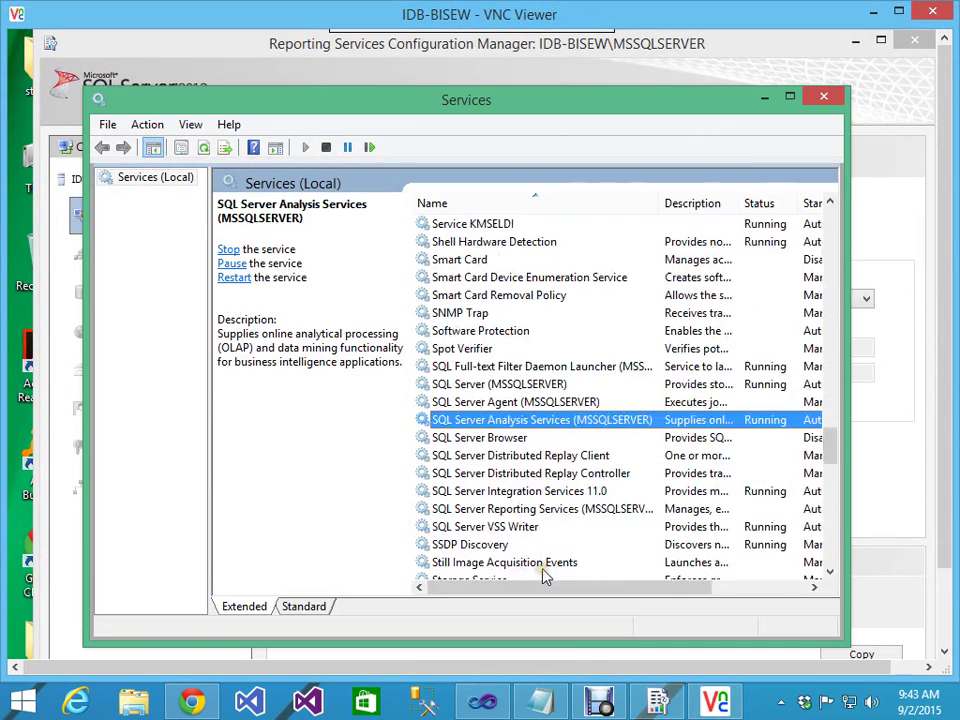
pyautogui.click(497, 512)
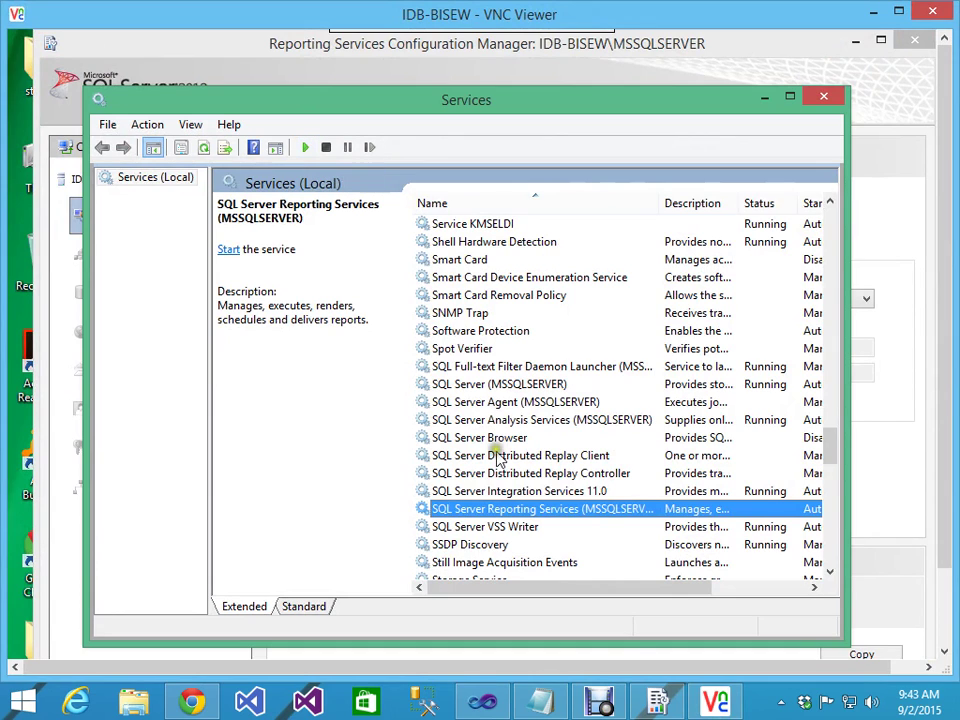
pyautogui.click(305, 147)
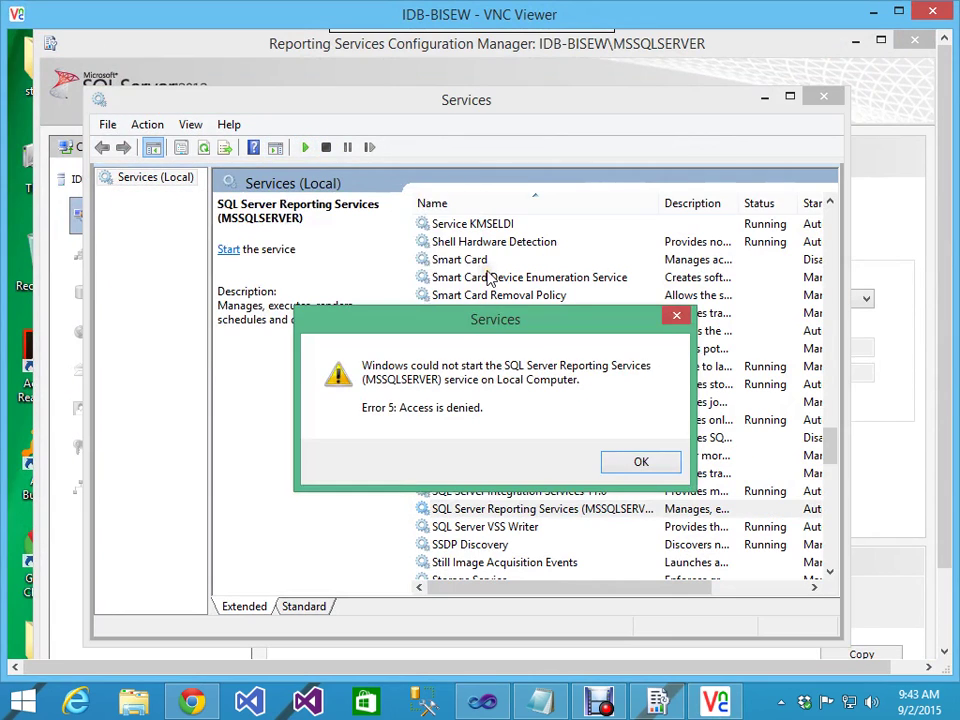
pyautogui.click(645, 460)
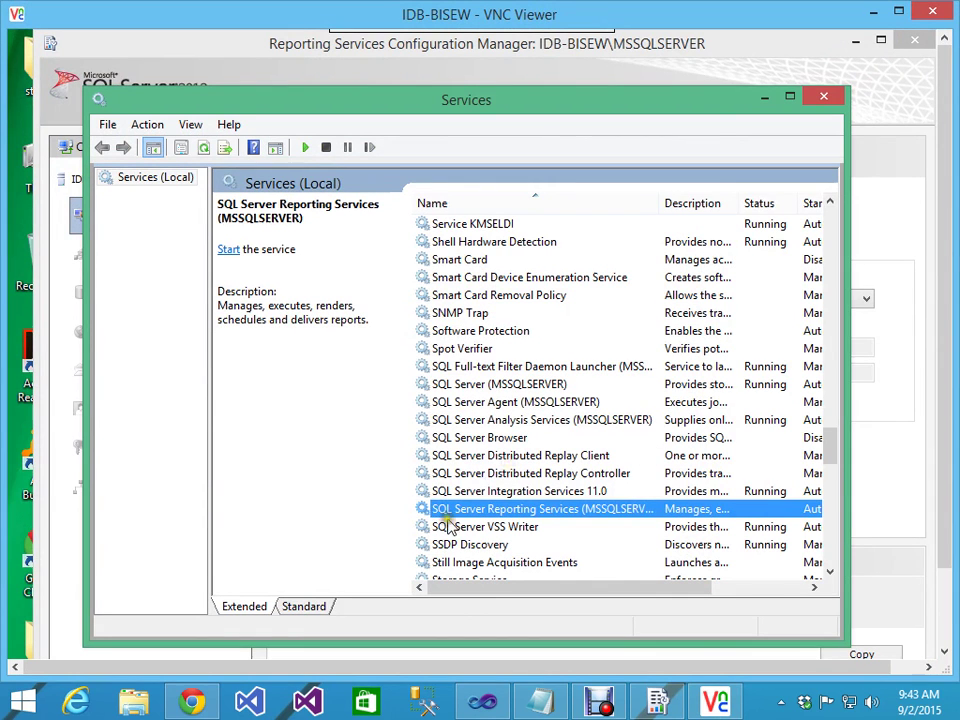
# Step: Set the service to log on as Local System with desktop interaction, then start it
pyautogui.doubleClick(465, 508)
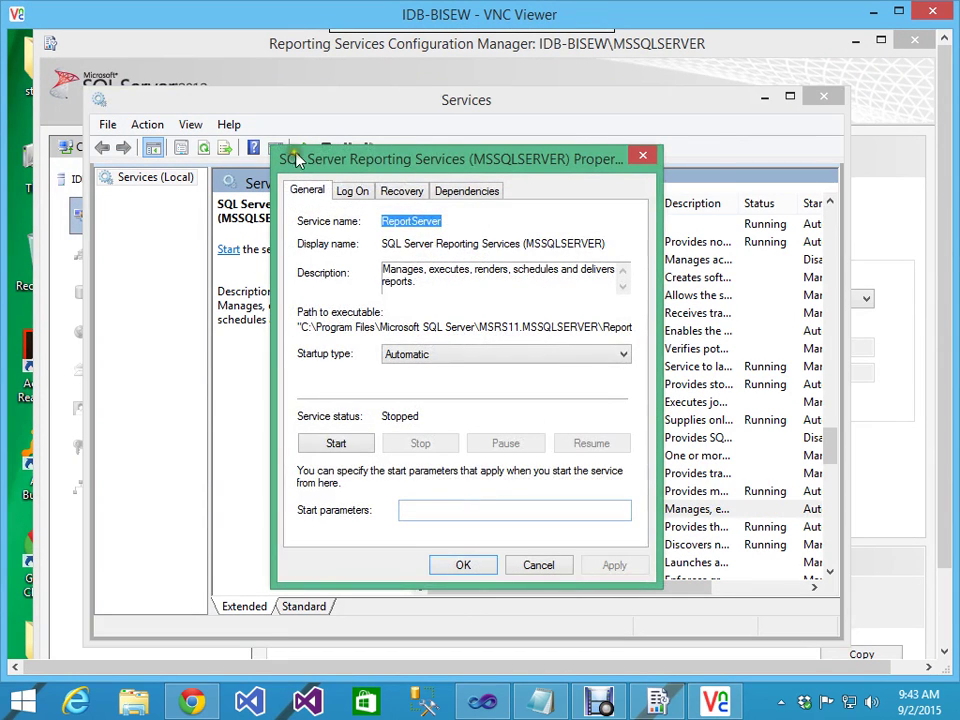
pyautogui.click(360, 194)
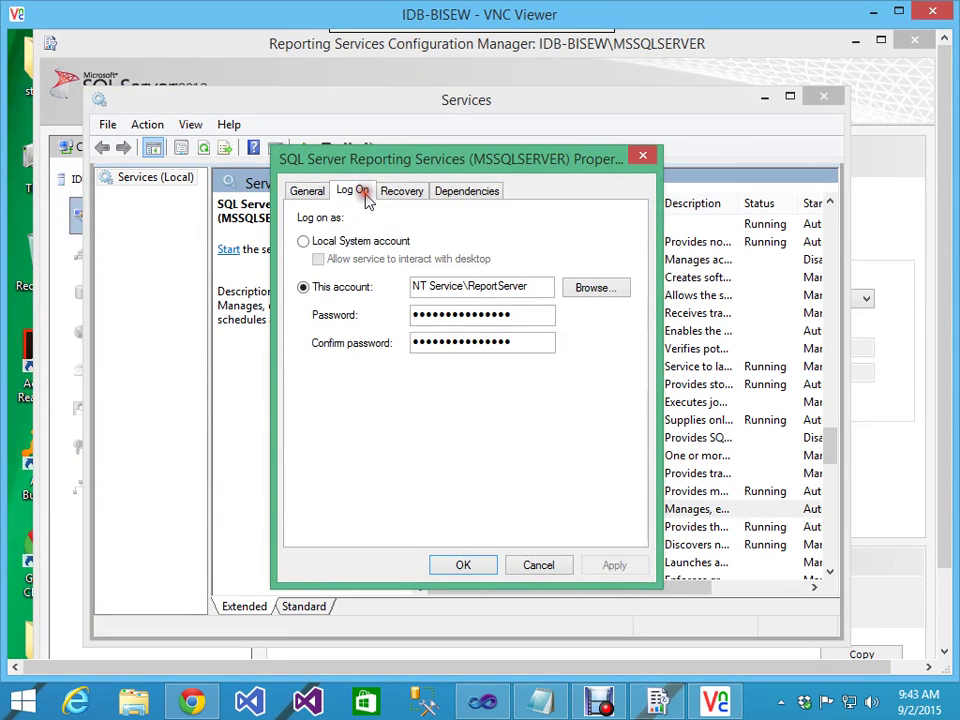
pyautogui.click(303, 241)
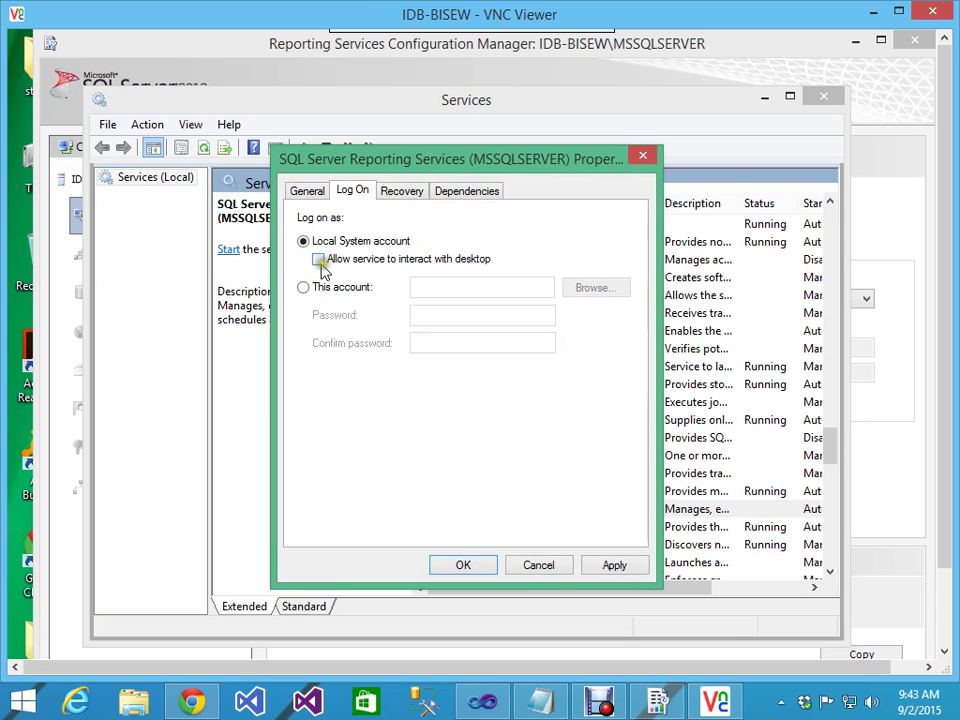
pyautogui.click(321, 263)
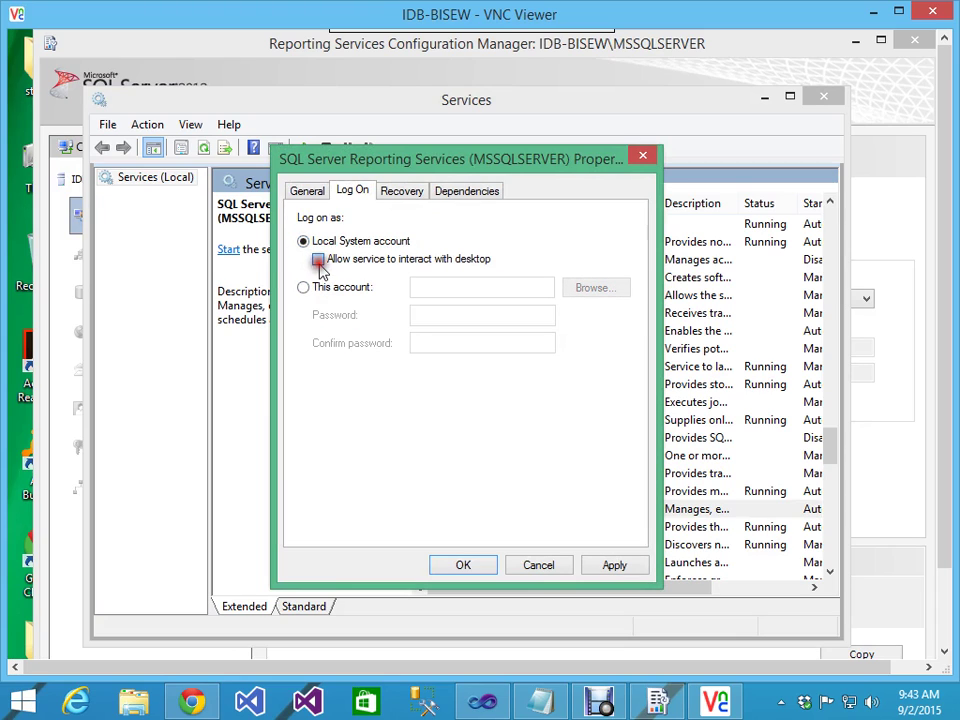
pyautogui.click(480, 567)
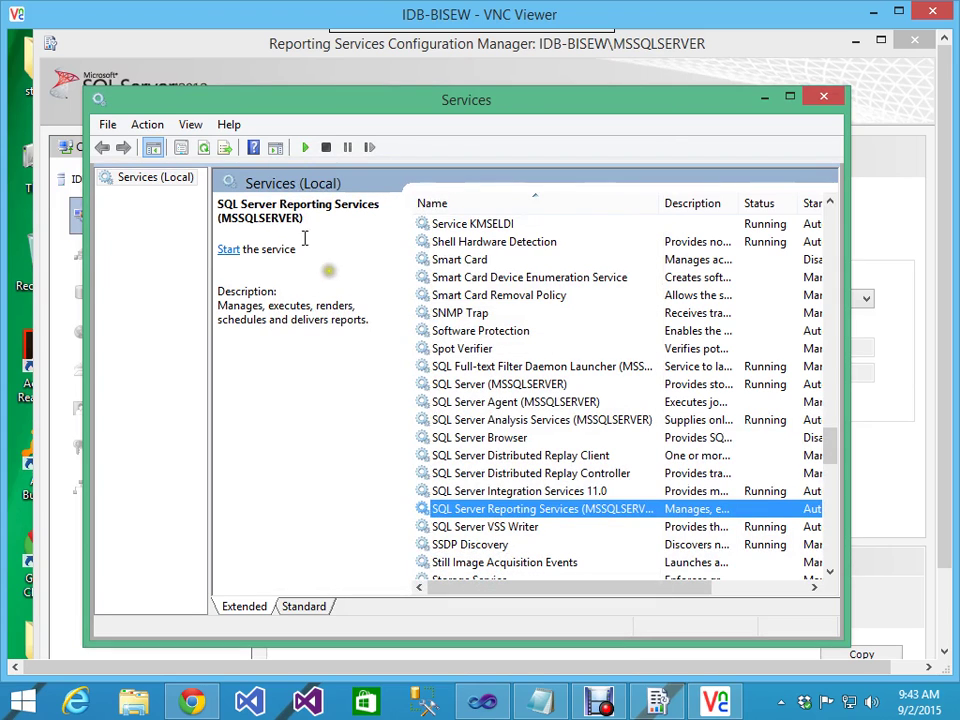
pyautogui.click(305, 147)
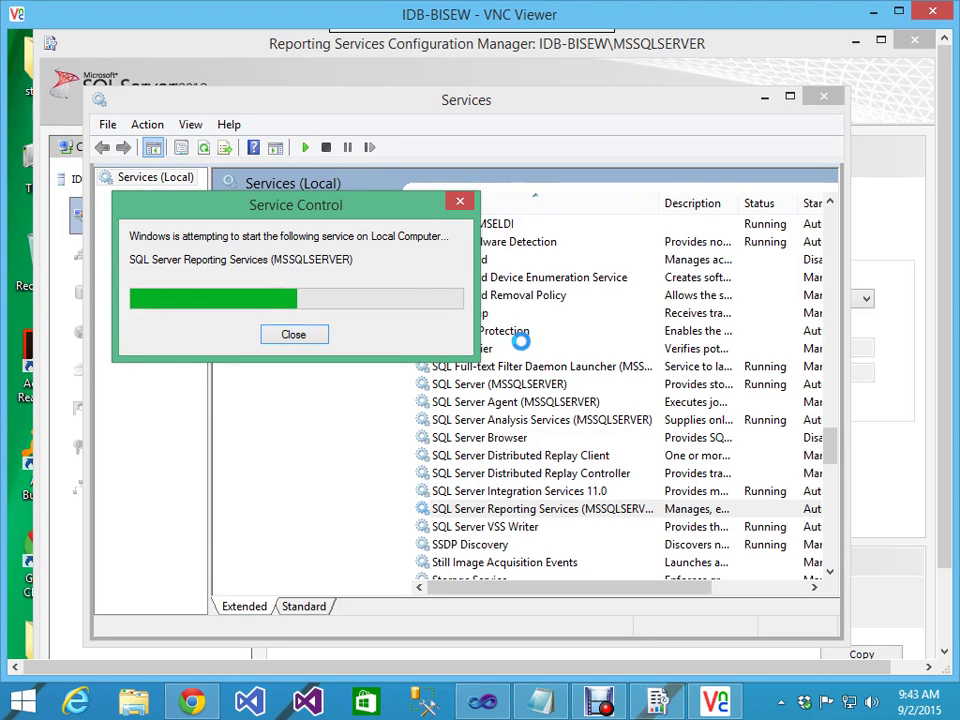
pyautogui.click(828, 104)
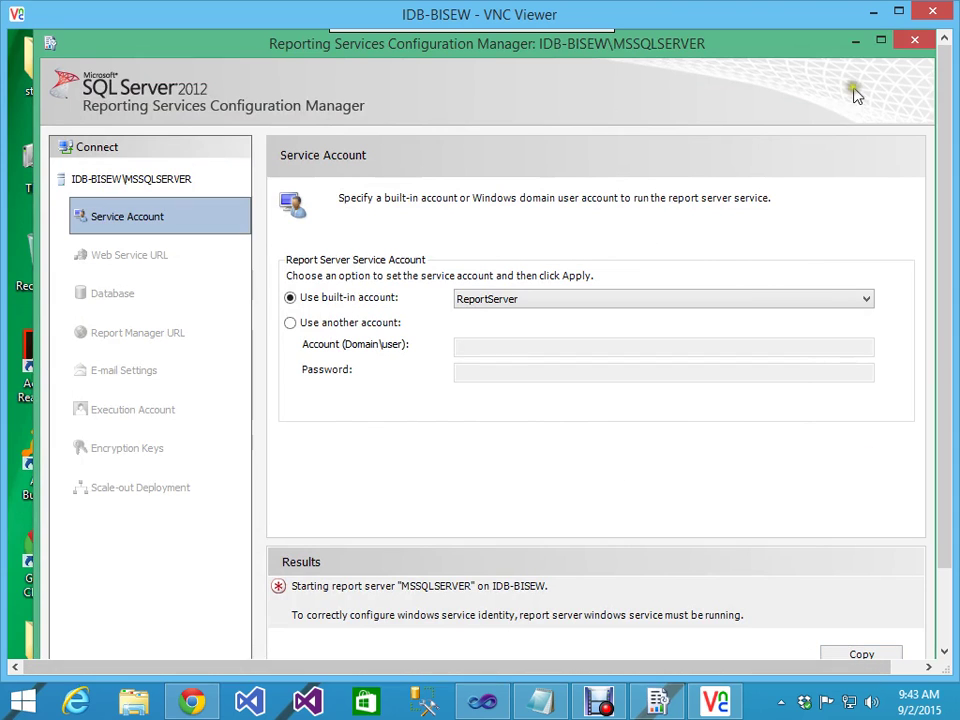
# Step: Stop and restart the report server from its status page, then close the VNC session
pyautogui.click(111, 180)
pyautogui.click(577, 443)
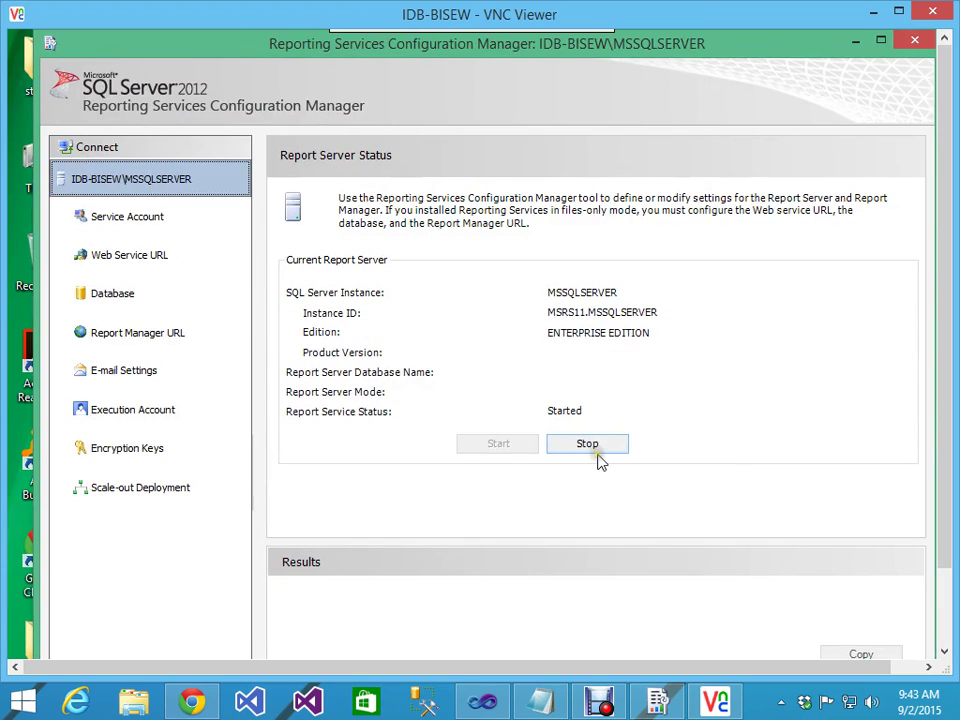
pyautogui.click(595, 450)
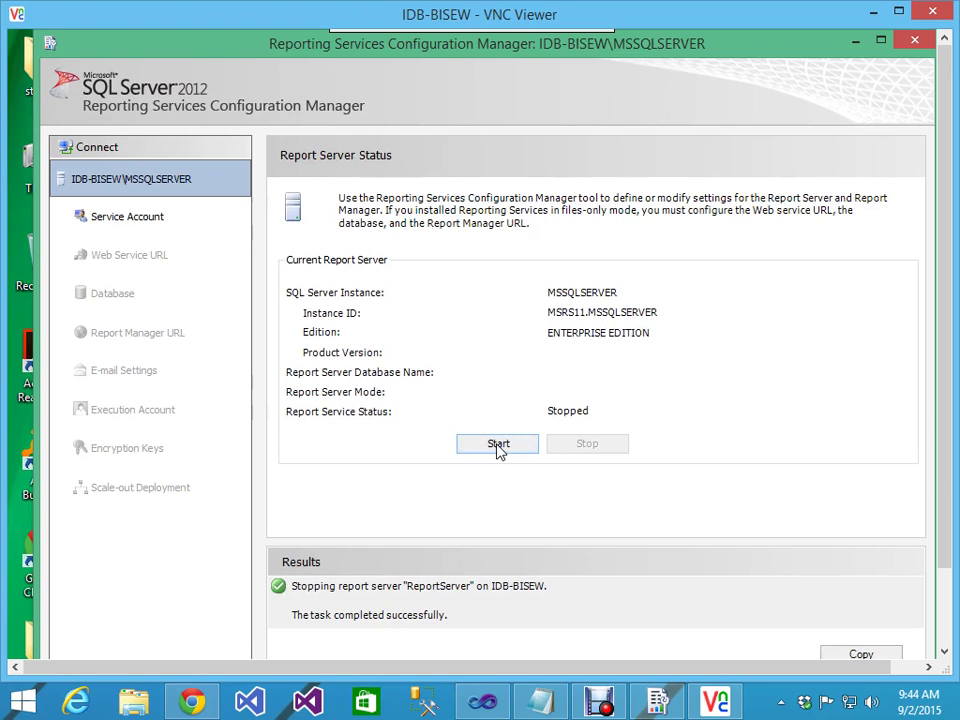
pyautogui.click(498, 445)
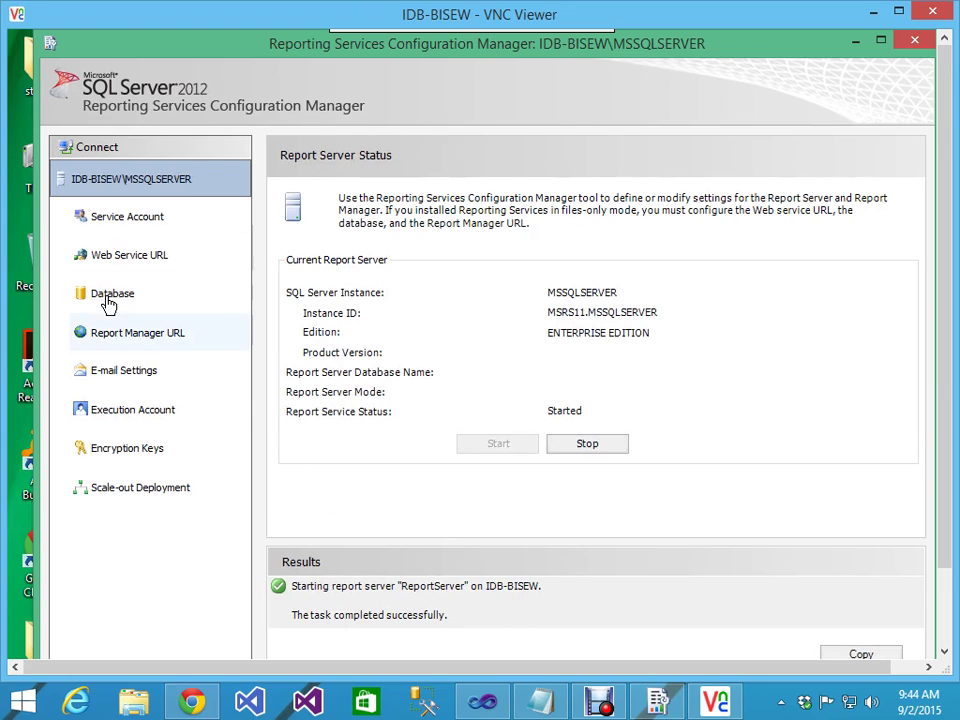
pyautogui.click(921, 45)
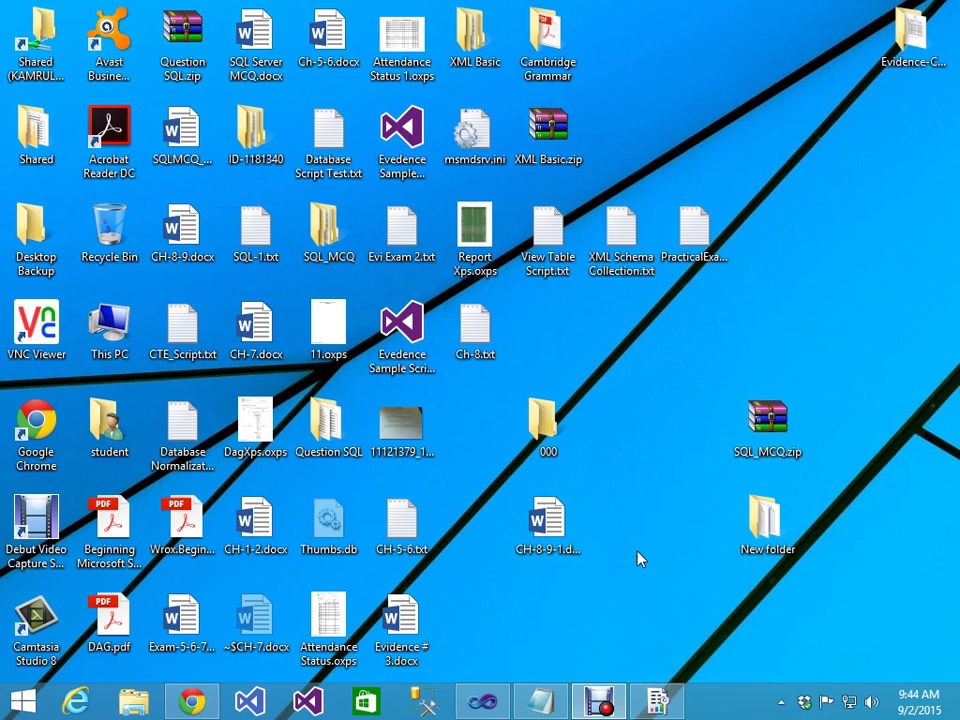
# Step: Review the local server's Database and Web Service URL pages, ending on Report Manager URL at port 8090
pyautogui.click(657, 703)
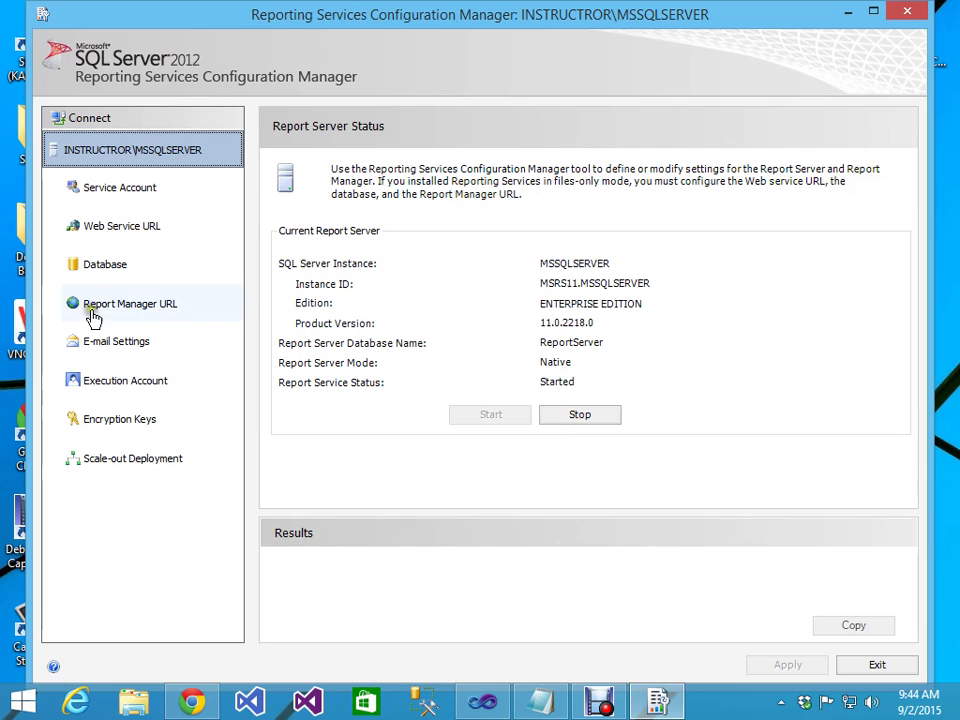
pyautogui.click(106, 272)
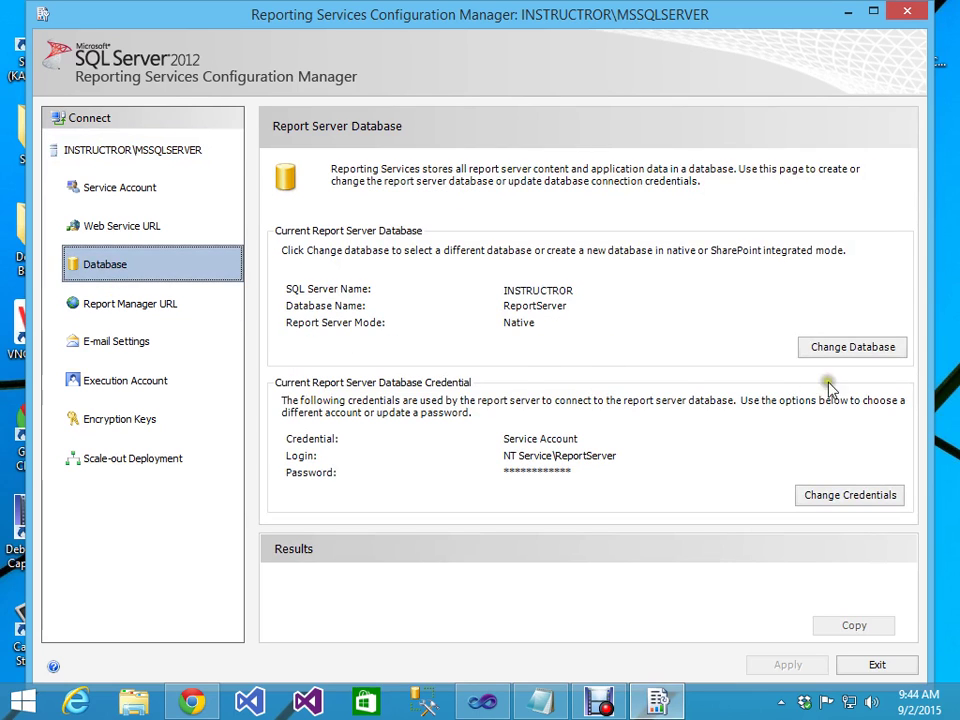
pyautogui.click(840, 347)
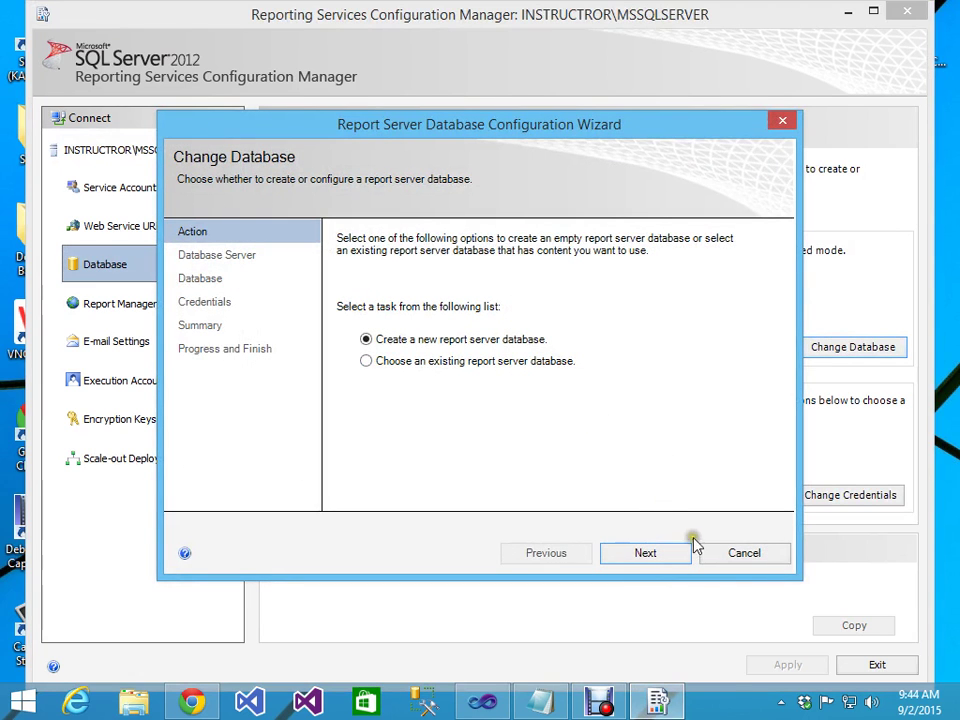
pyautogui.click(746, 562)
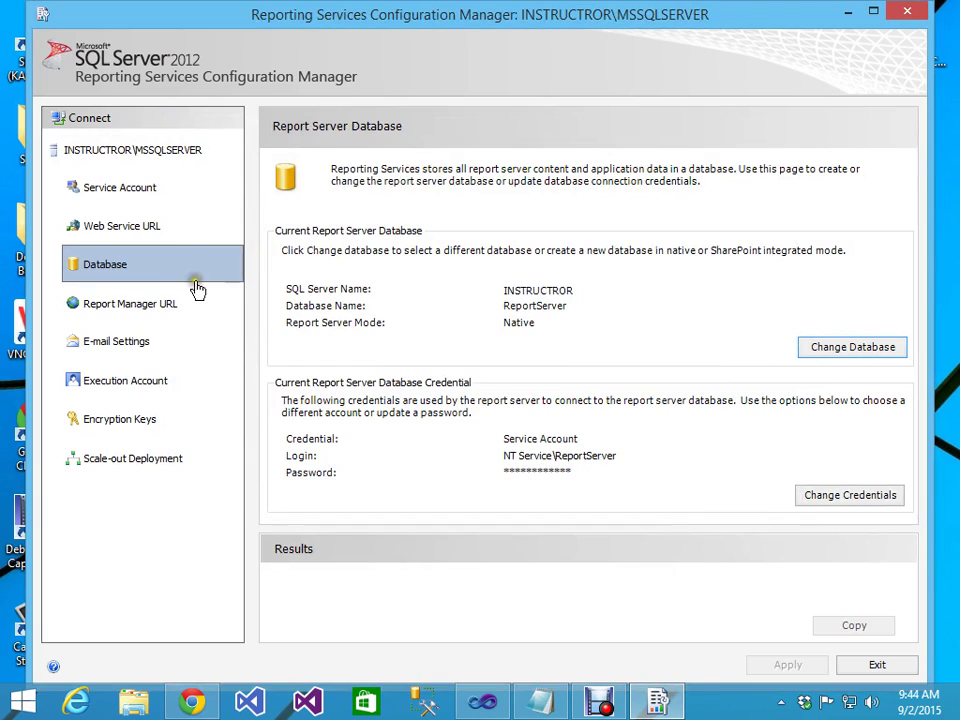
pyautogui.click(127, 242)
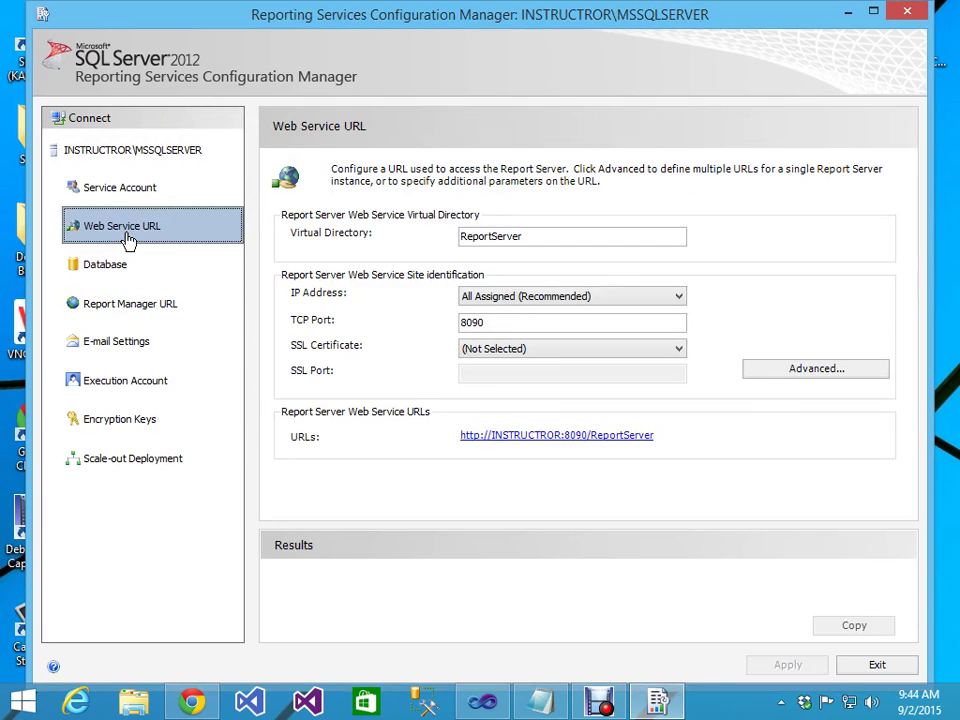
pyautogui.click(129, 315)
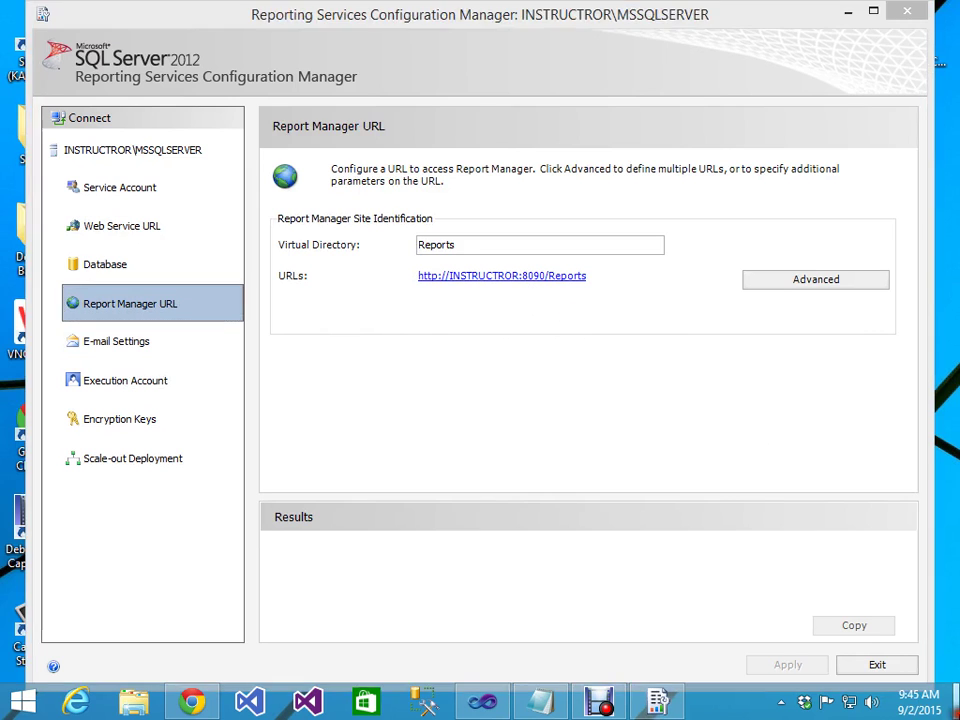
pyautogui.click(957, 705)
# Step: Launch VNC Viewer, connect to 172.16.185.22, and submit the password
pyautogui.doubleClick(55, 328)
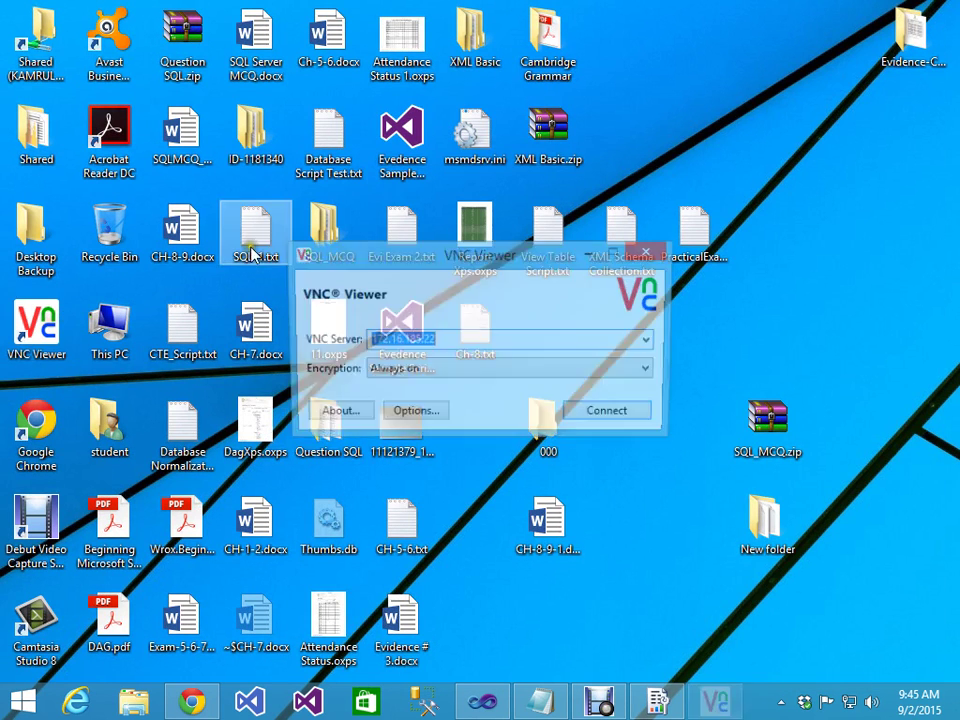
pyautogui.click(650, 416)
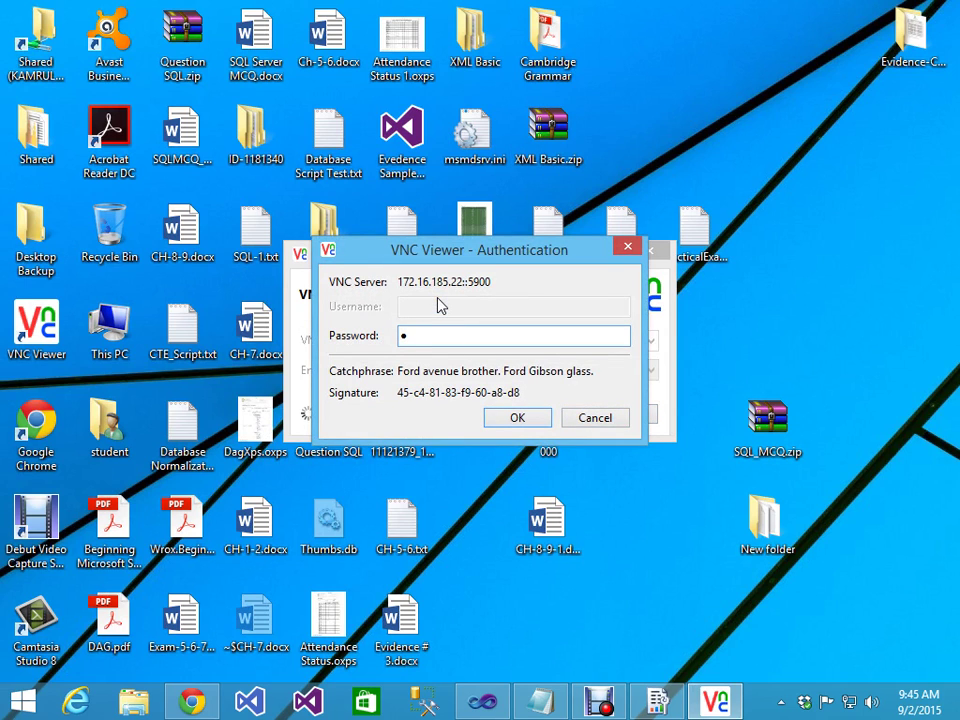
pyautogui.press('Return')
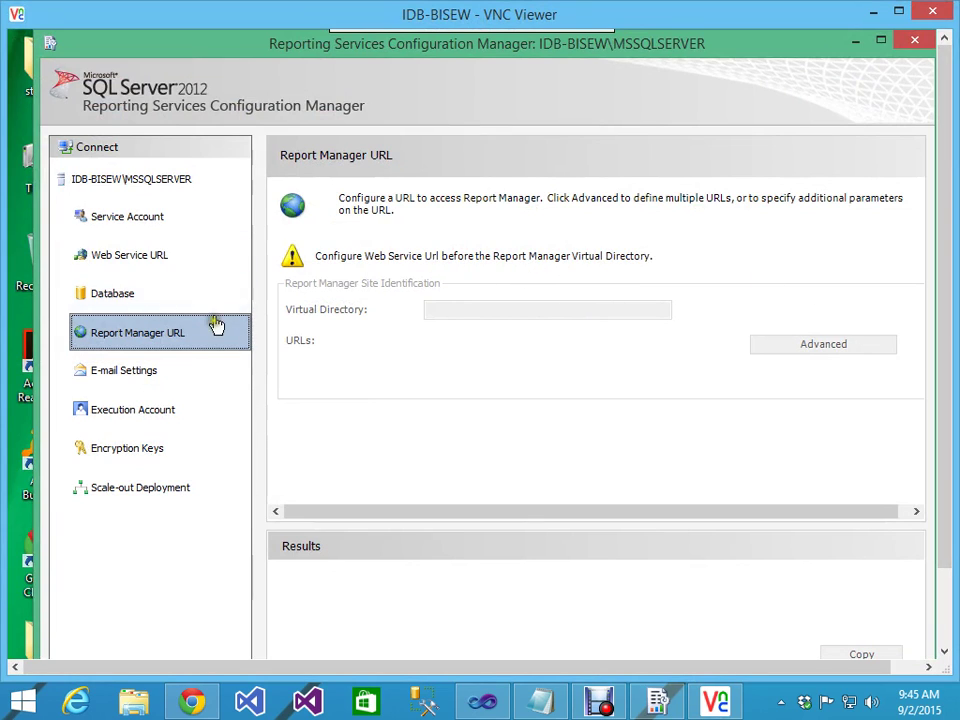
pyautogui.click(130, 262)
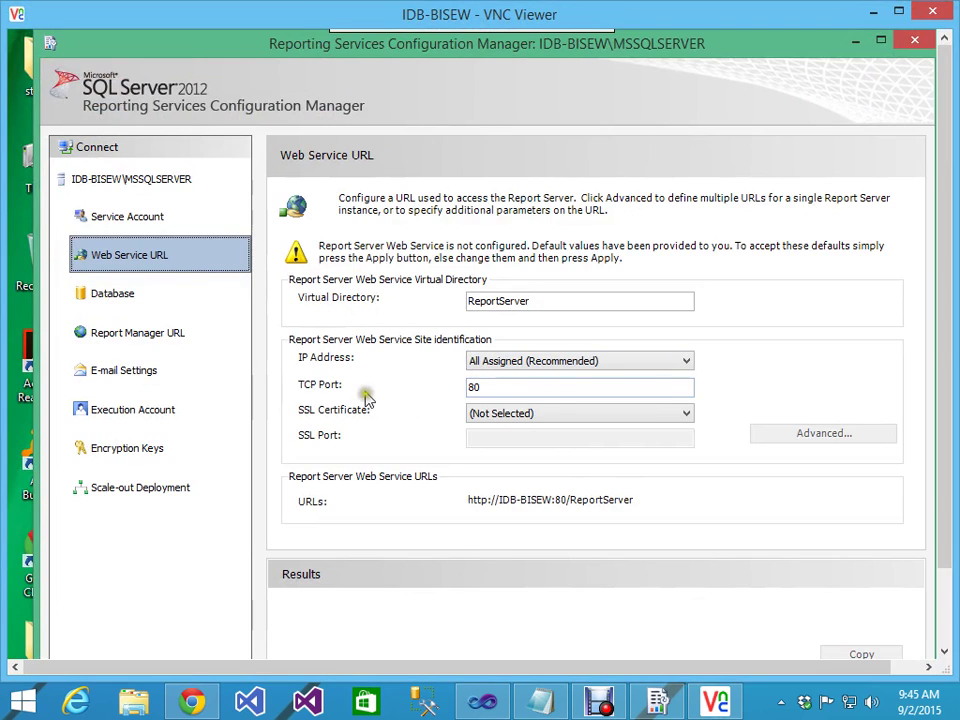
pyautogui.click(492, 387)
pyautogui.click(486, 387)
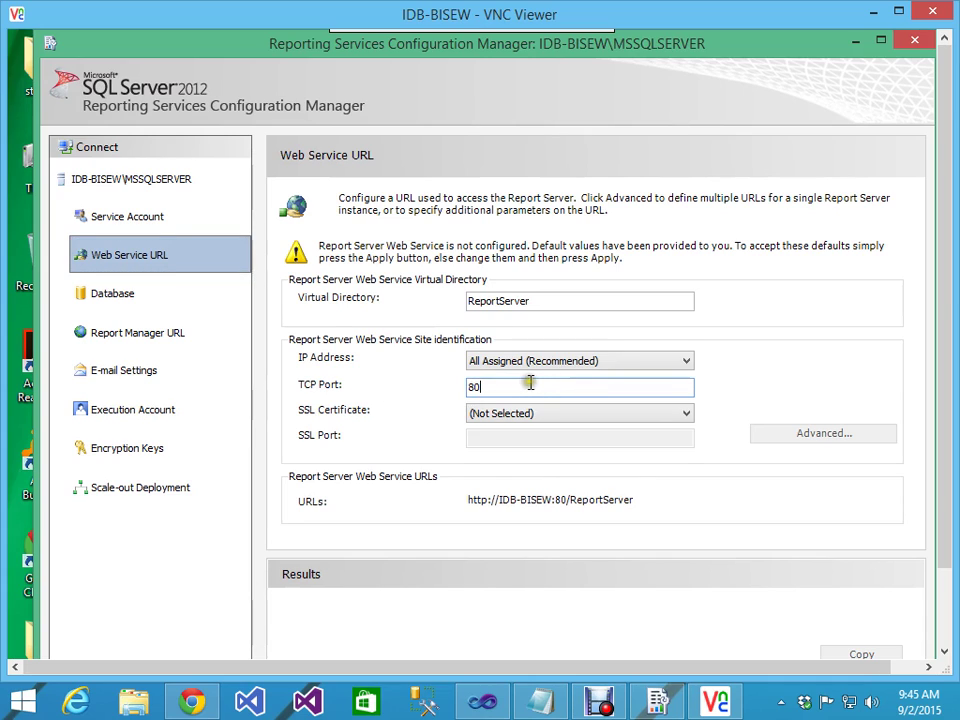
pyautogui.write('90')
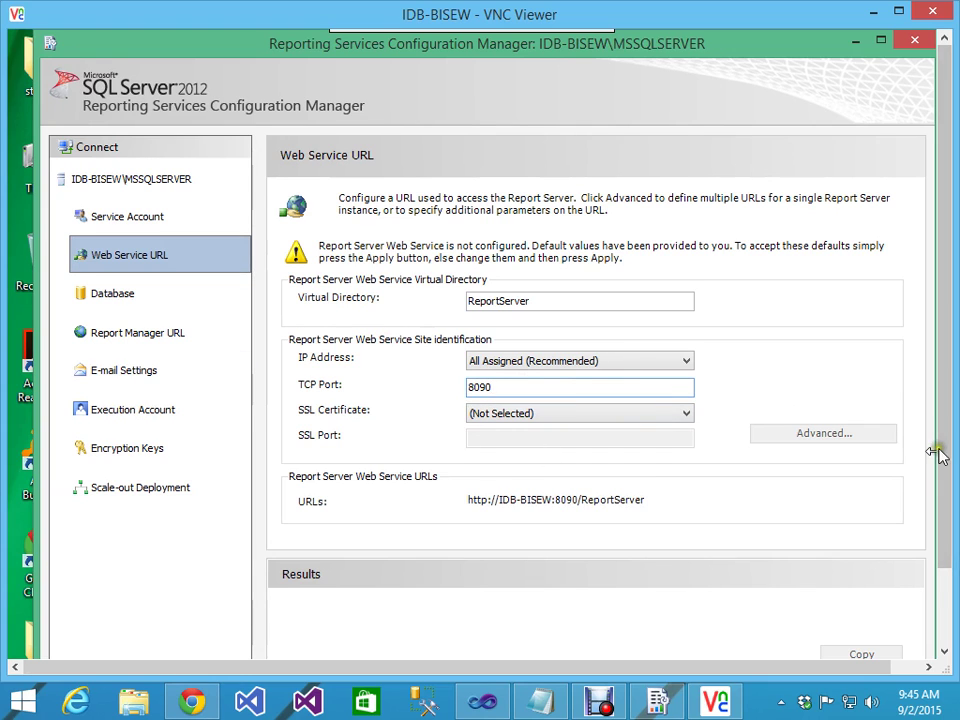
pyautogui.moveTo(945, 443); pyautogui.dragTo(948, 508)
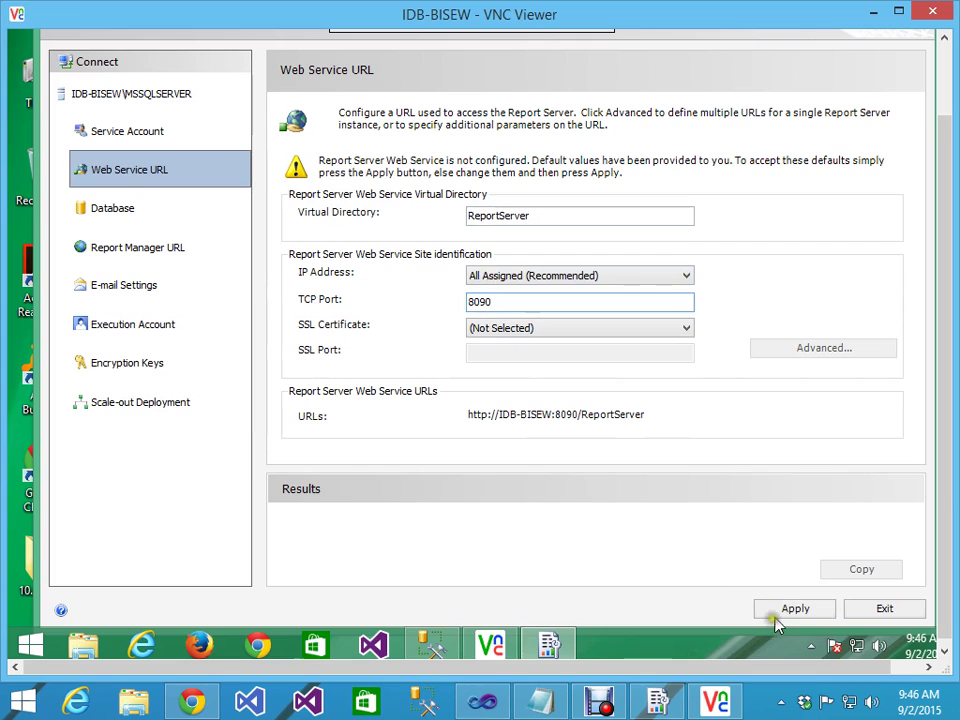
pyautogui.click(796, 610)
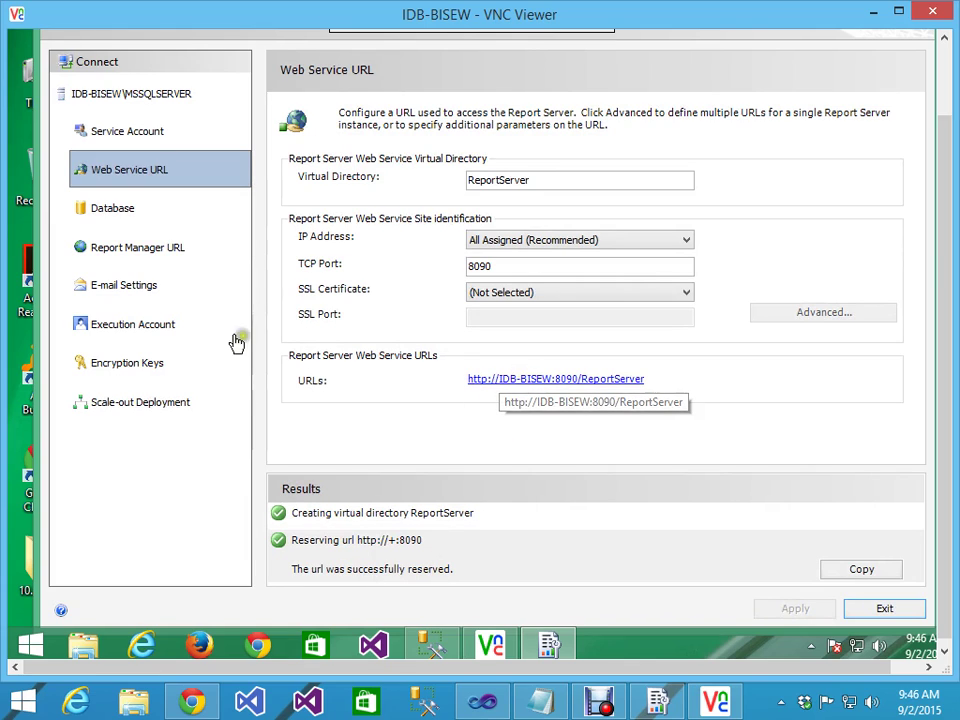
pyautogui.click(150, 250)
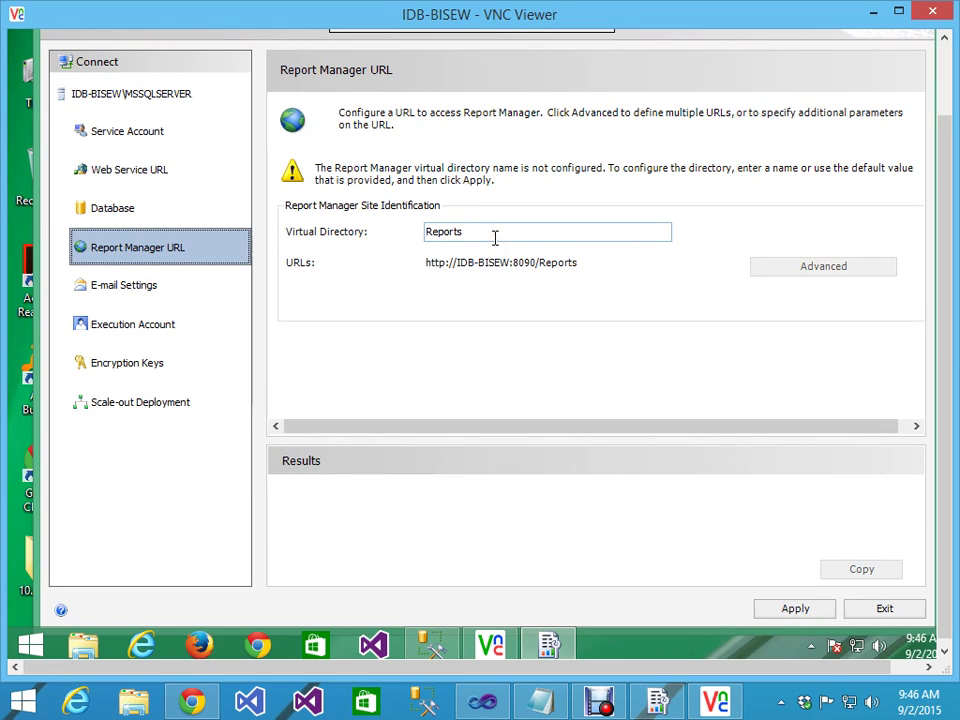
pyautogui.click(493, 230)
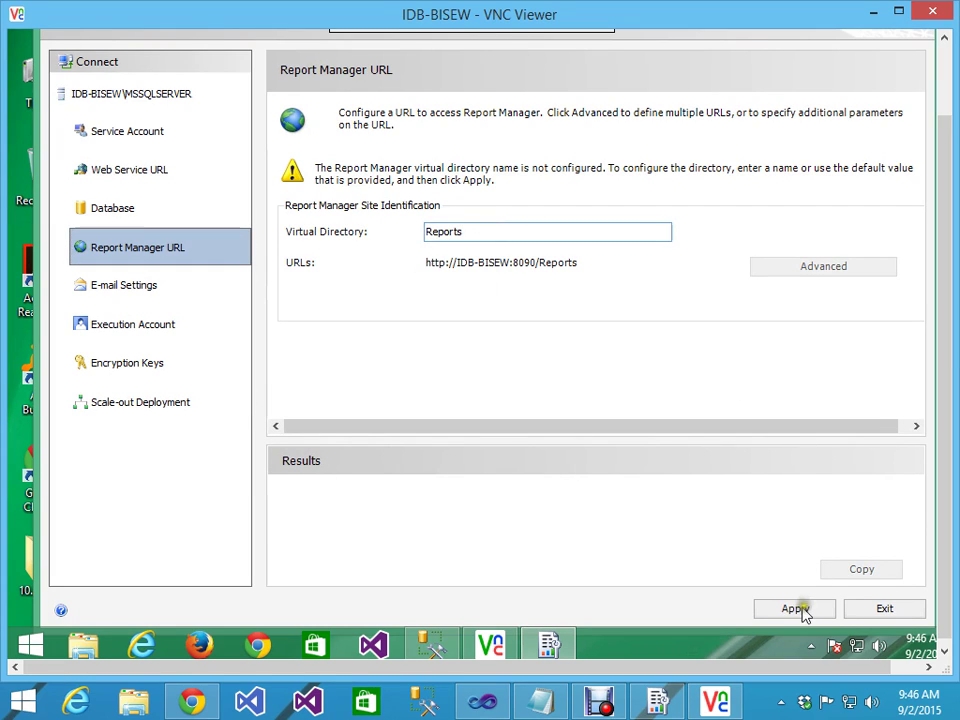
pyautogui.click(795, 612)
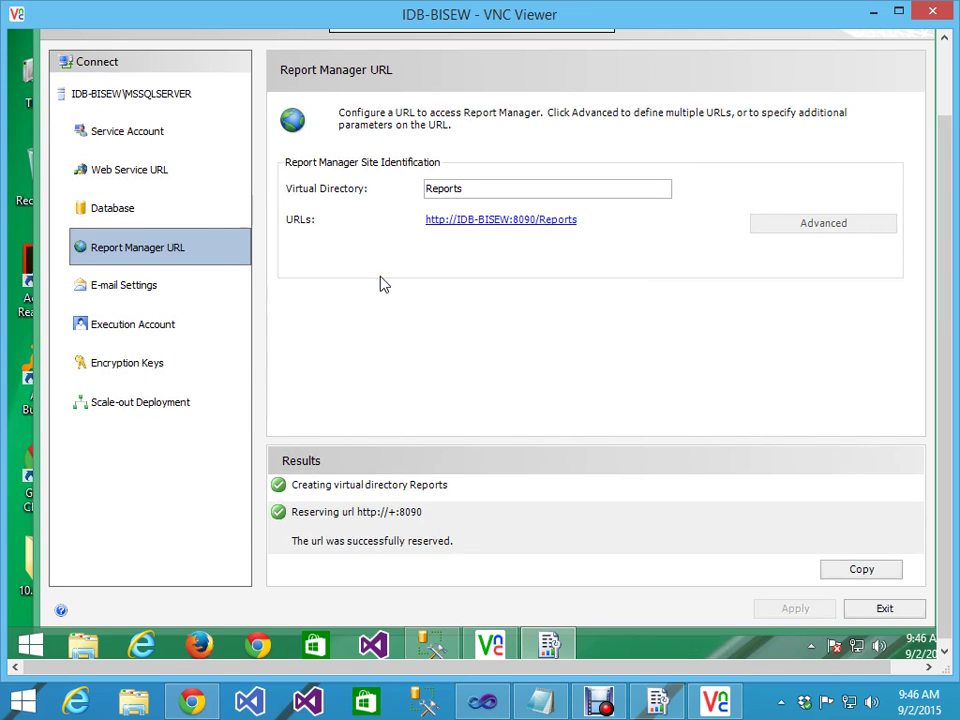
pyautogui.click(123, 172)
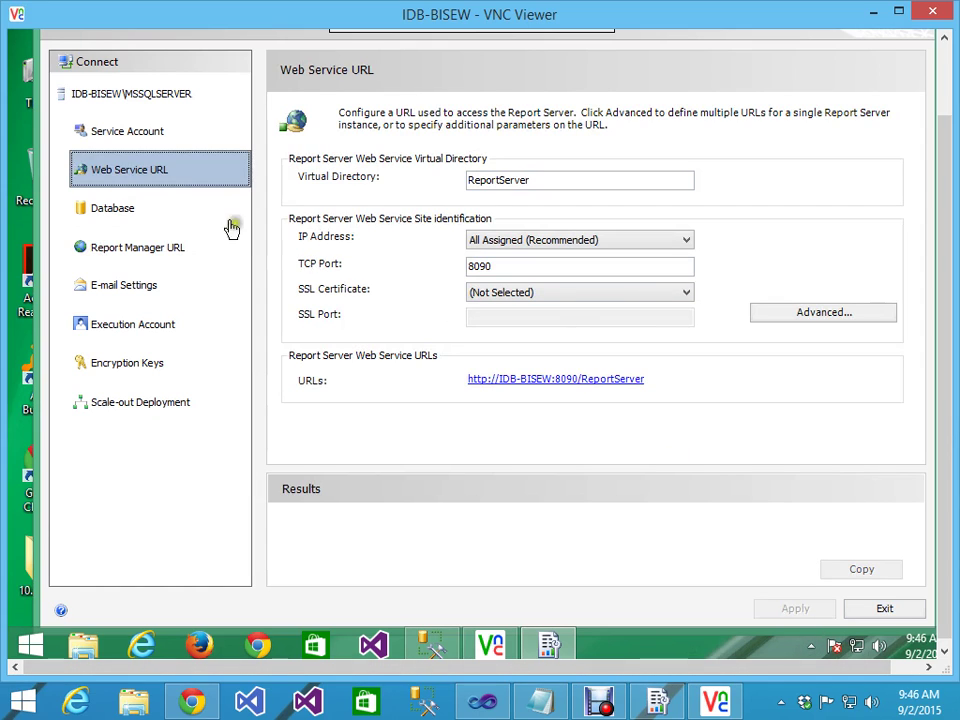
pyautogui.click(124, 248)
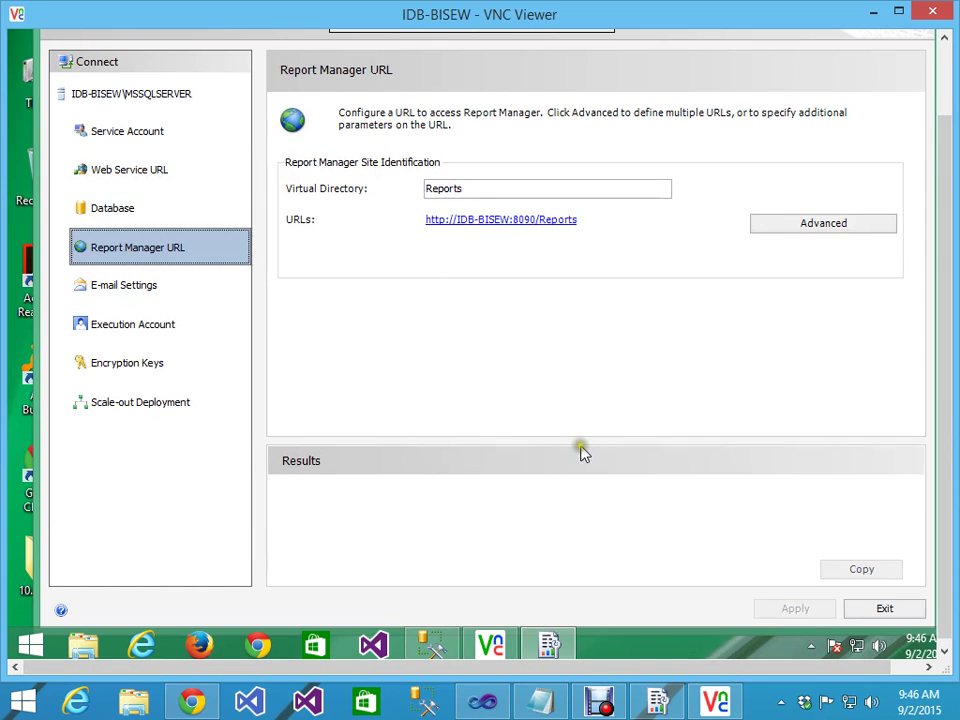
# Step: Launch Internet Explorer as administrator, approving elevation and postponing its setup with Ask me later
pyautogui.rightClick(140, 648)
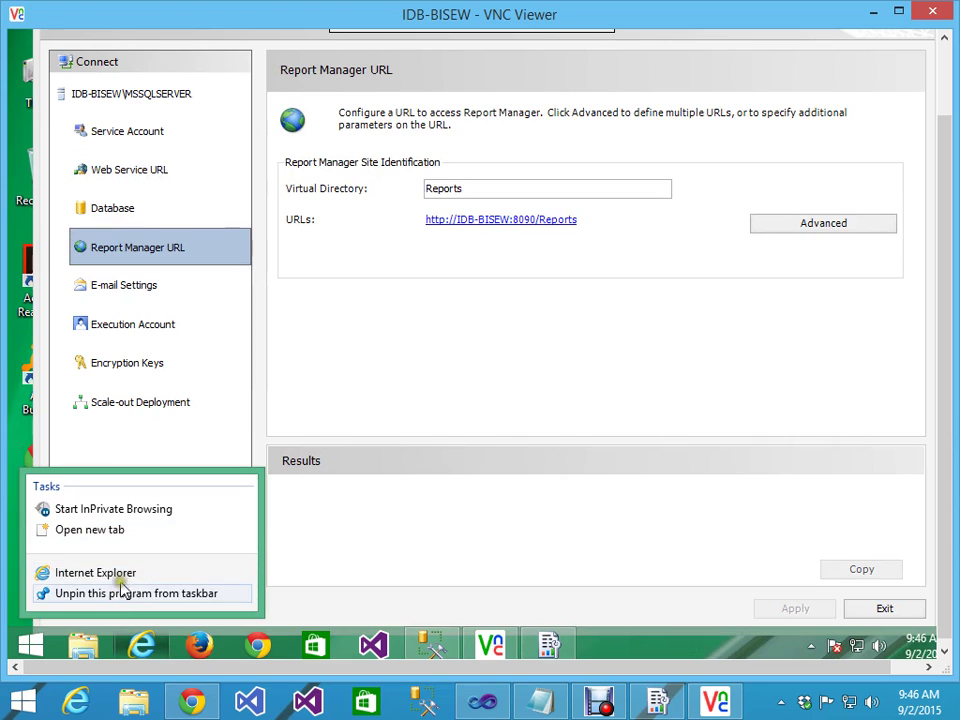
pyautogui.rightClick(122, 574)
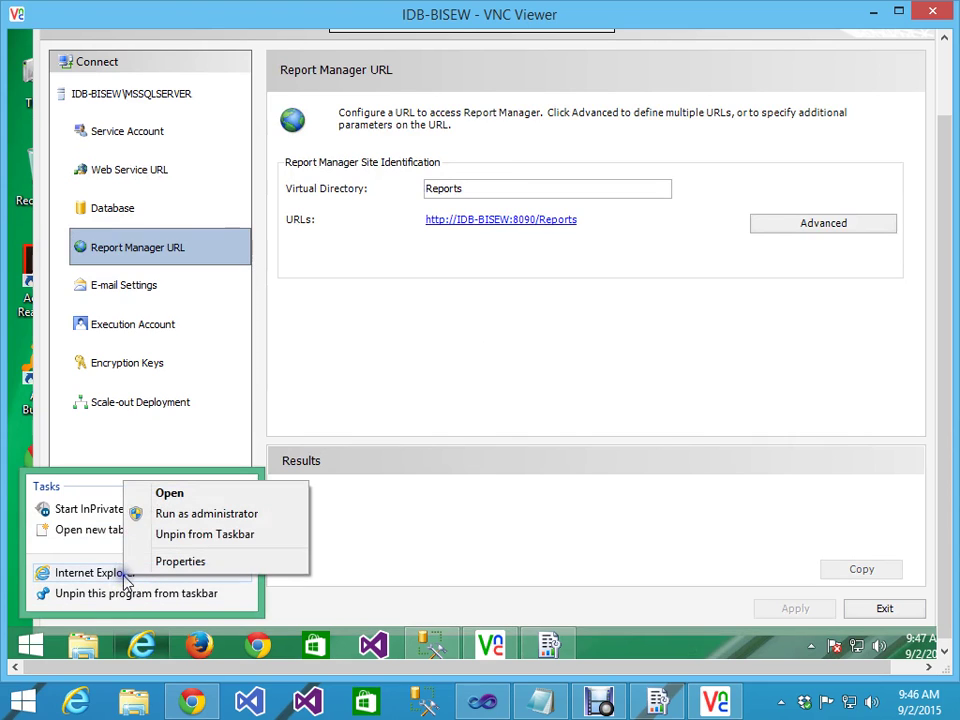
pyautogui.click(197, 515)
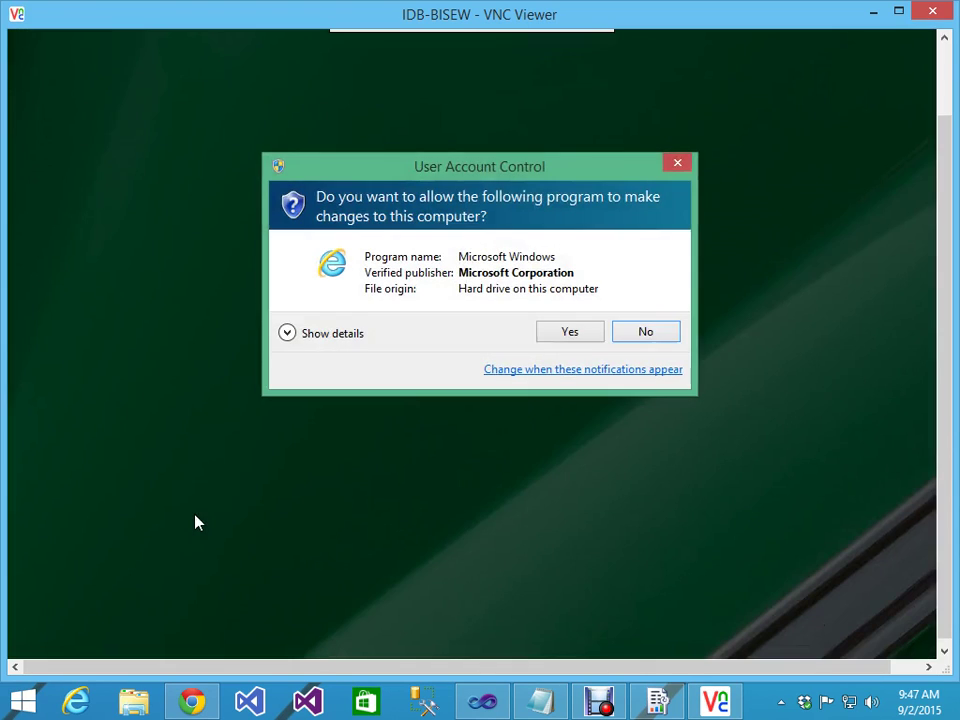
pyautogui.click(567, 336)
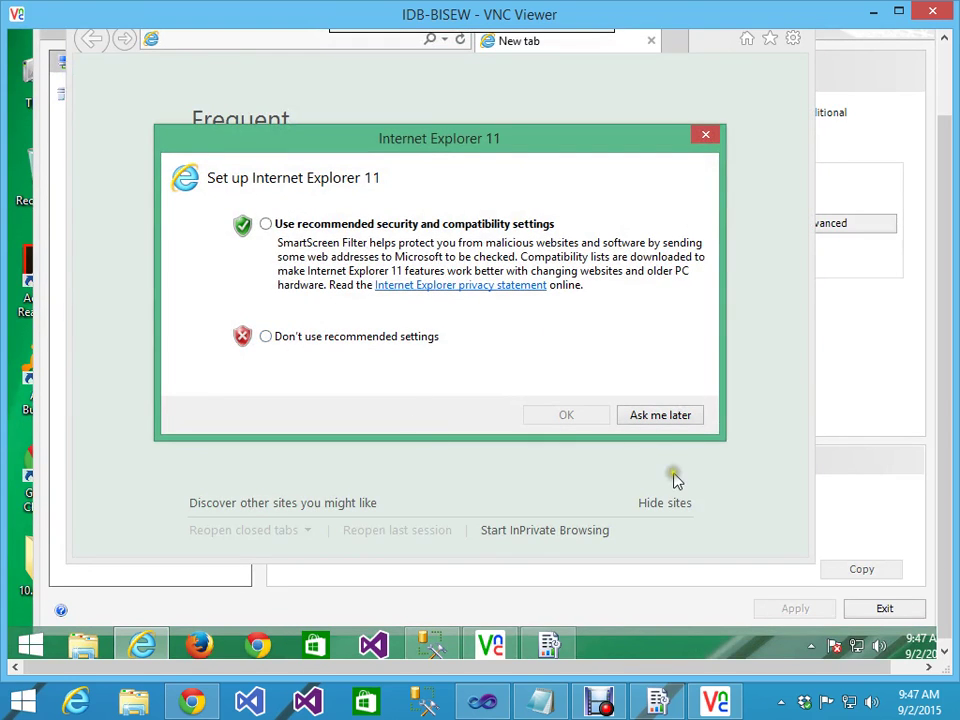
pyautogui.click(665, 418)
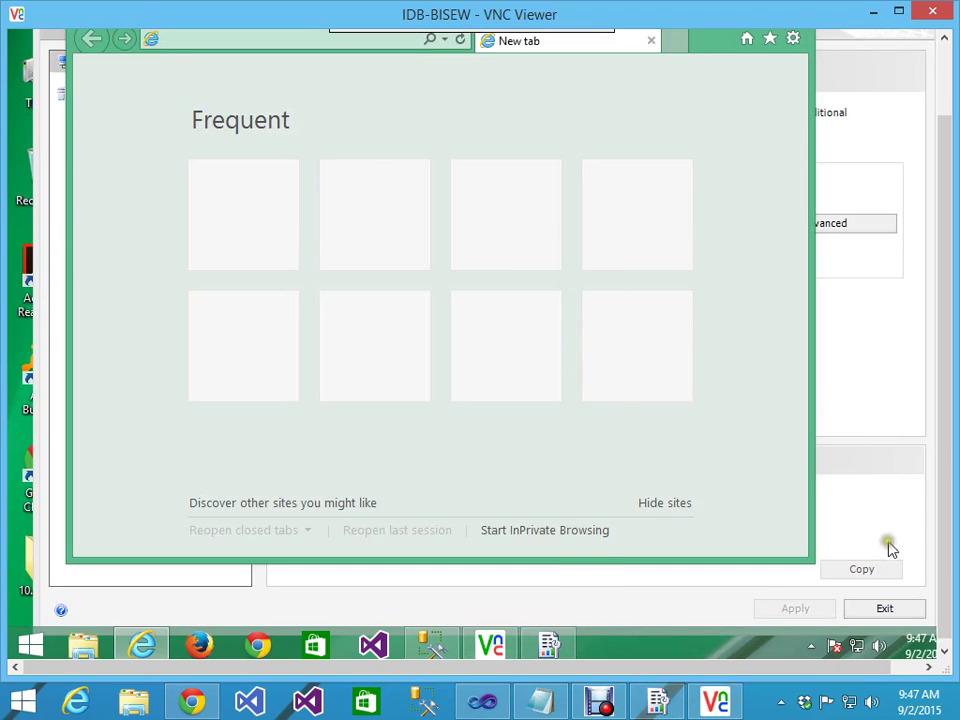
pyautogui.click(560, 647)
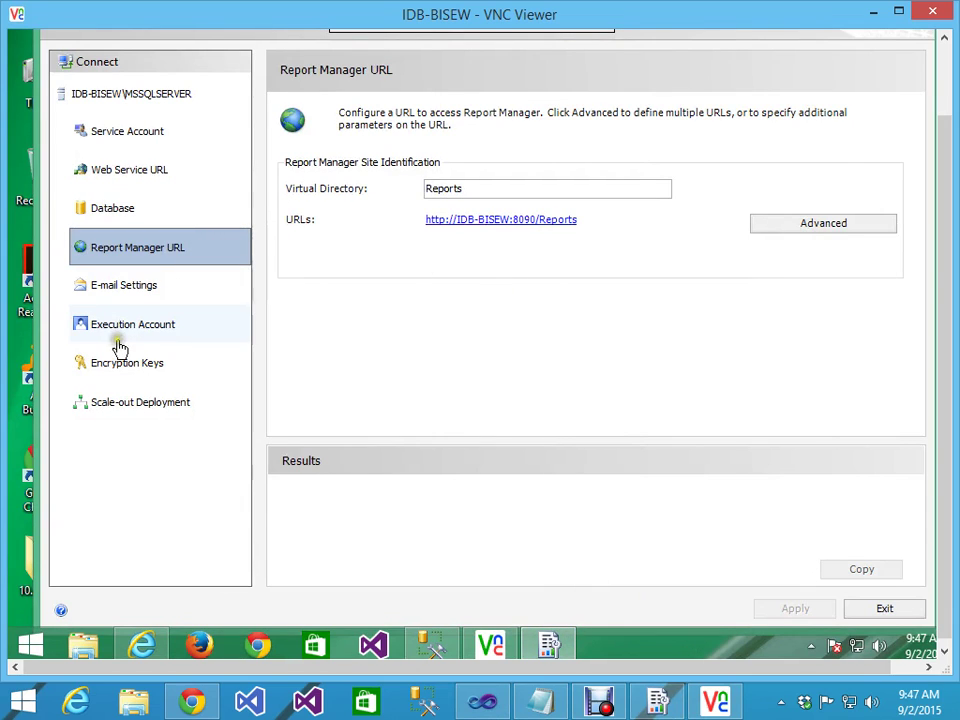
pyautogui.click(150, 174)
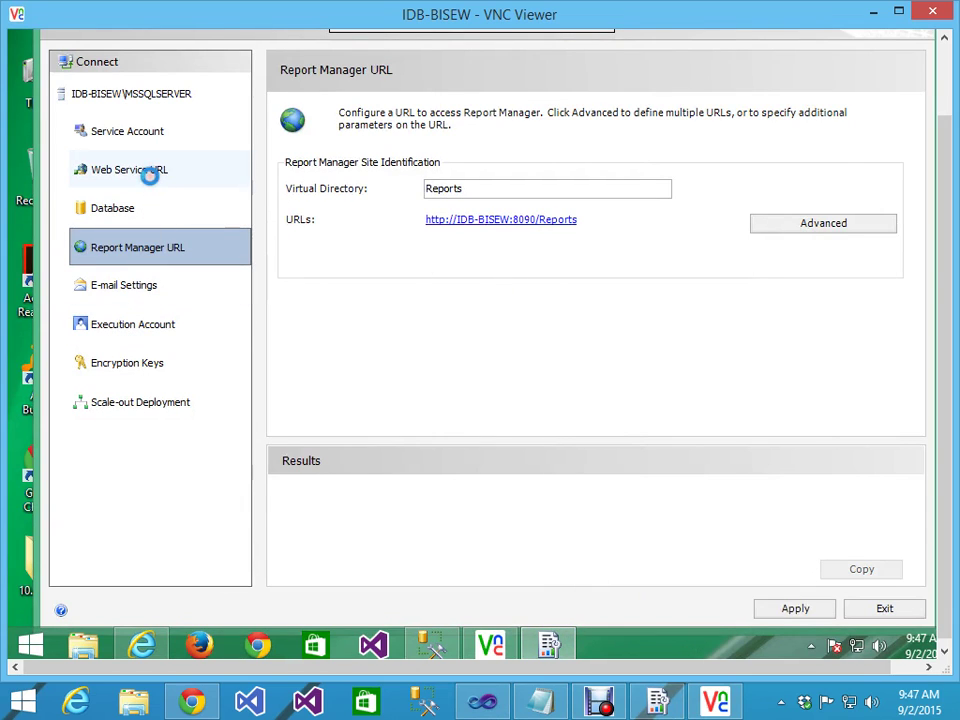
pyautogui.click(135, 254)
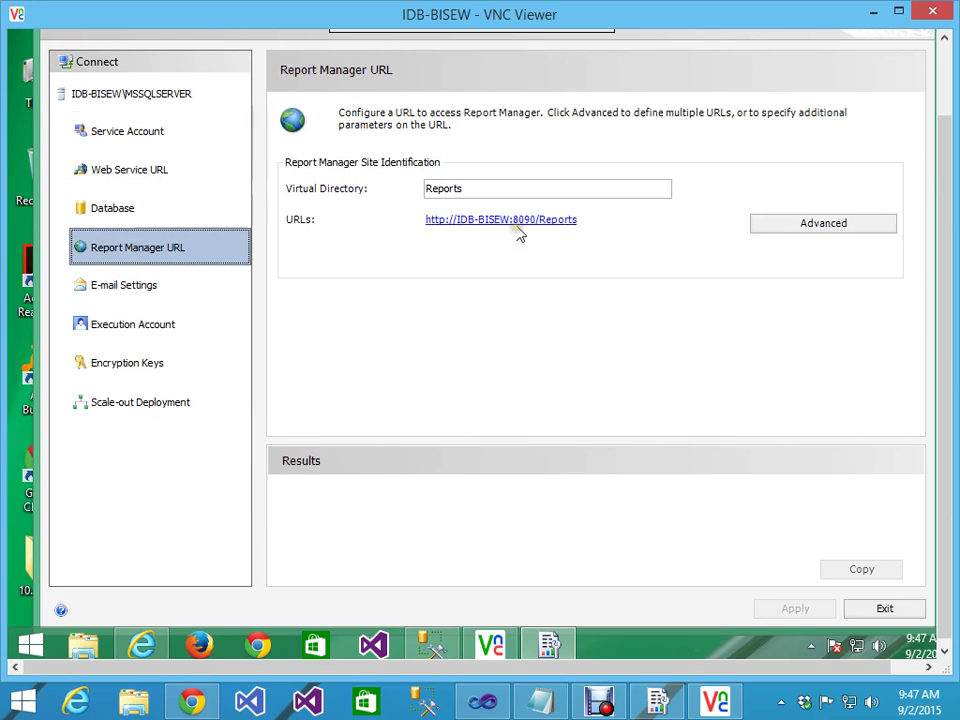
pyautogui.click(508, 227)
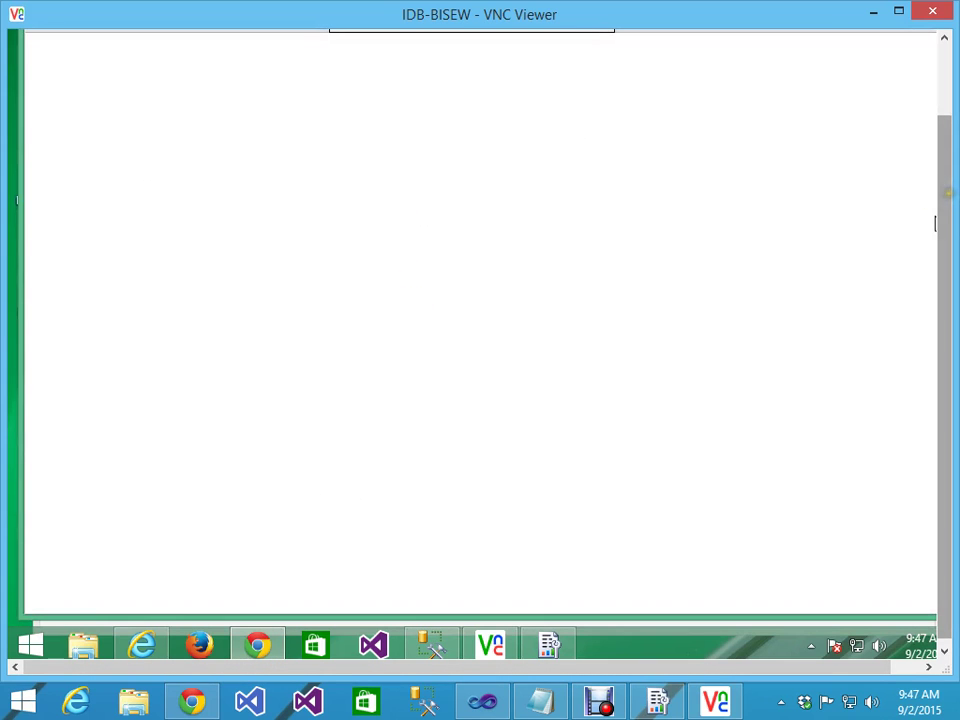
pyautogui.click(427, 108)
pyautogui.hotkey('ctrl', 'c')
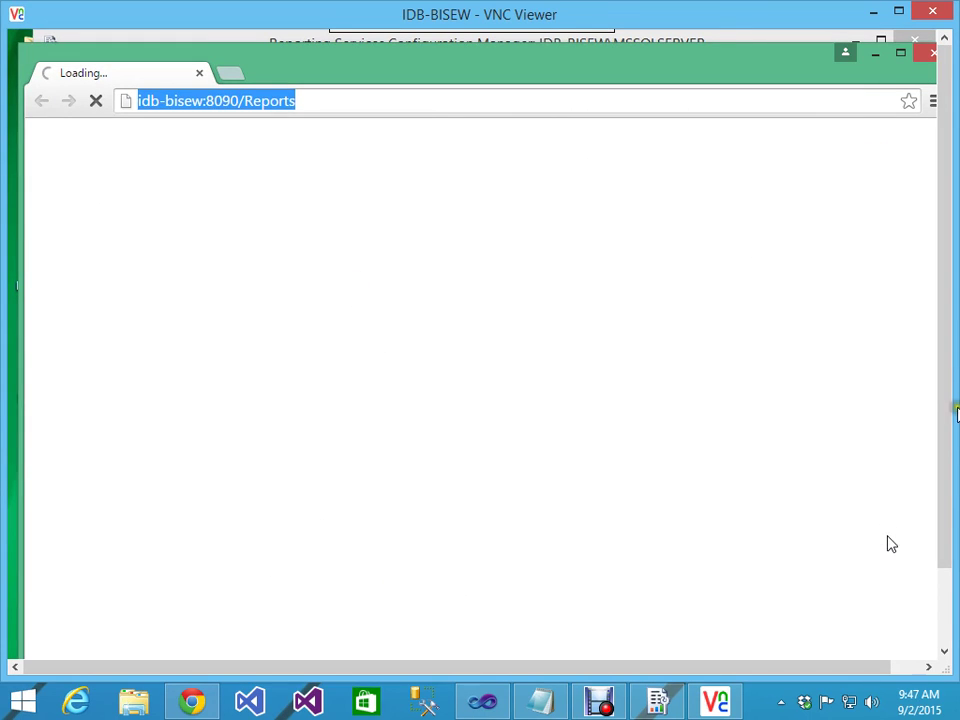
pyautogui.click(950, 474)
pyautogui.moveTo(950, 474); pyautogui.dragTo(570, 557)
pyautogui.click(145, 645)
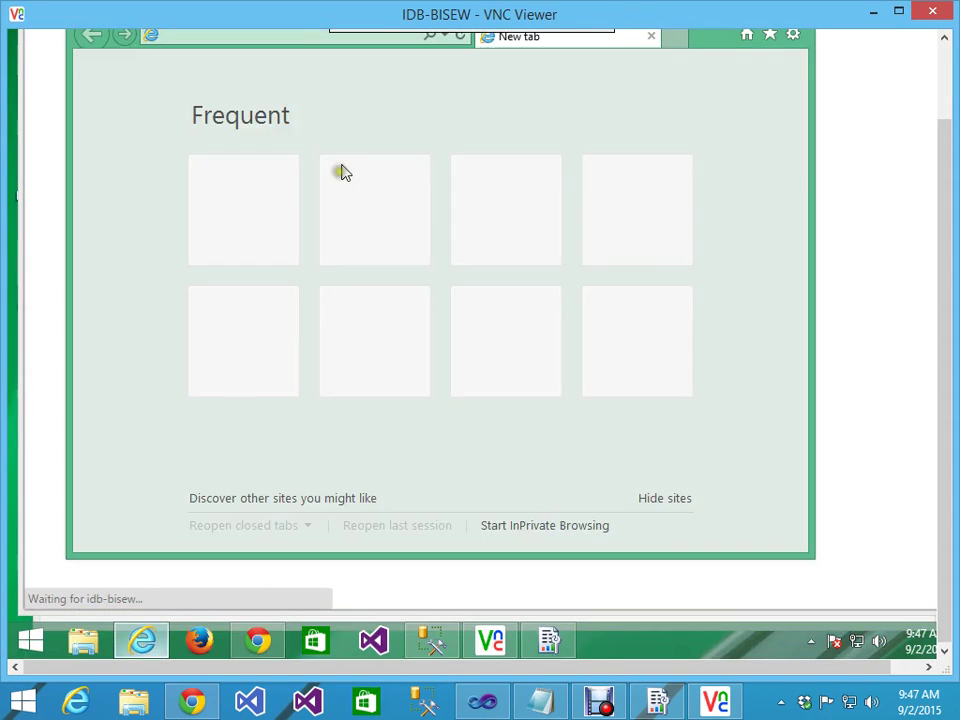
pyautogui.moveTo(949, 189); pyautogui.dragTo(936, 100)
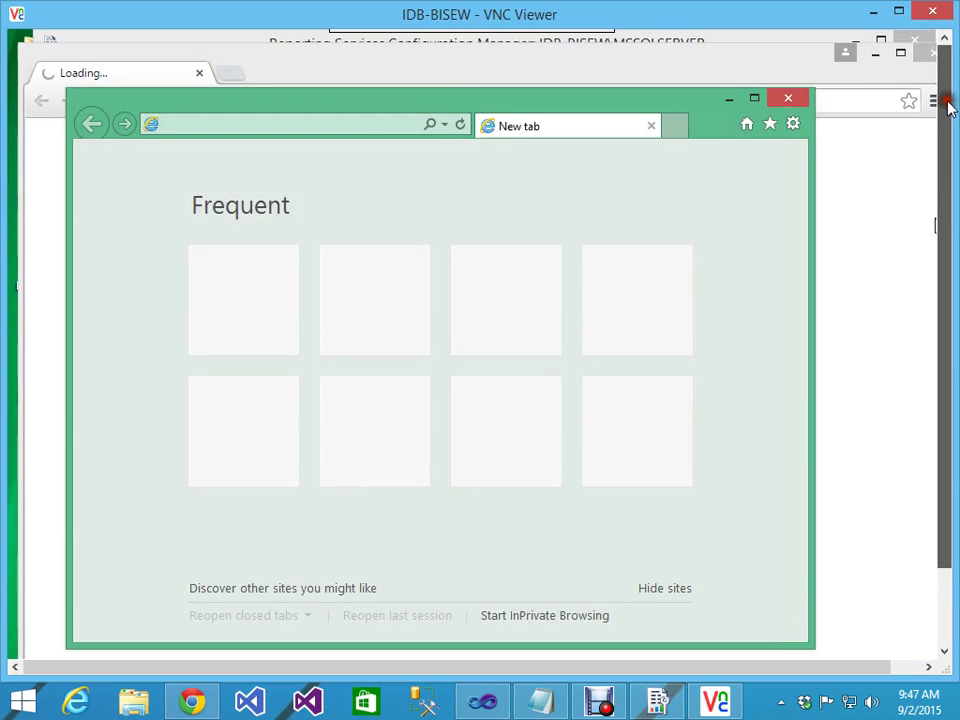
pyautogui.hotkey('ctrl', 'v')
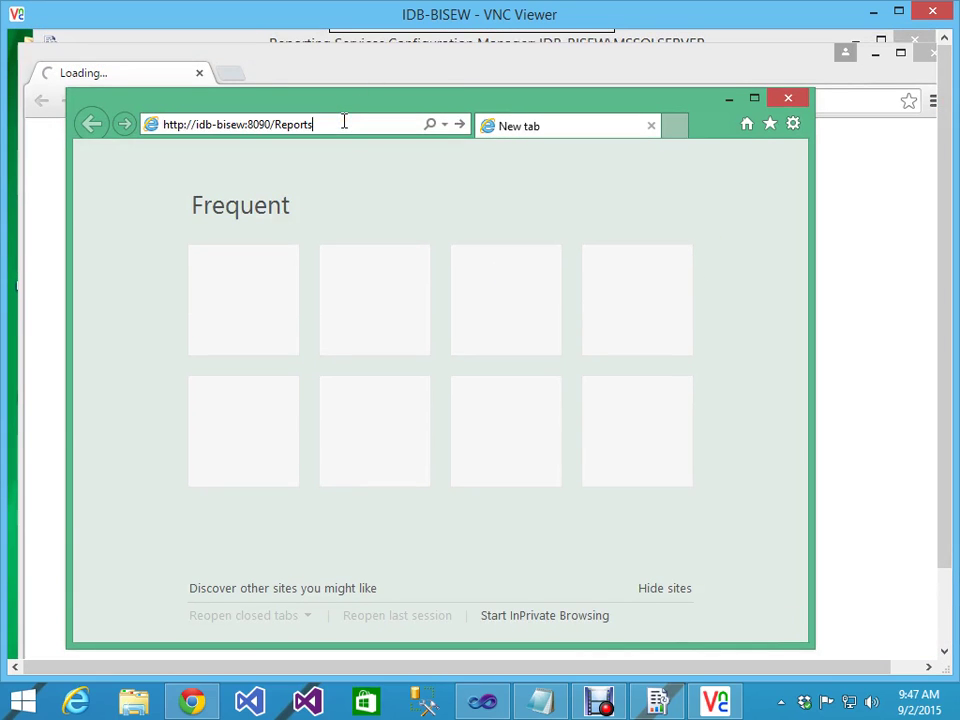
pyautogui.press('Return')
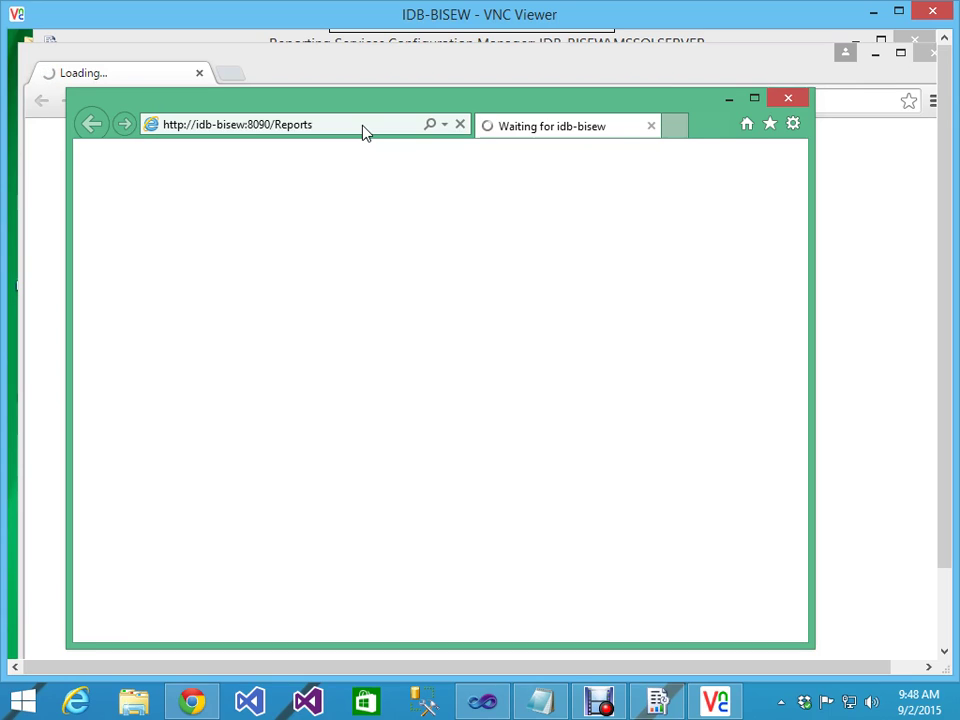
# Step: Bring up the empty Report Manager Home page, then return to Reporting Services Configuration Manager
pyautogui.click(137, 72)
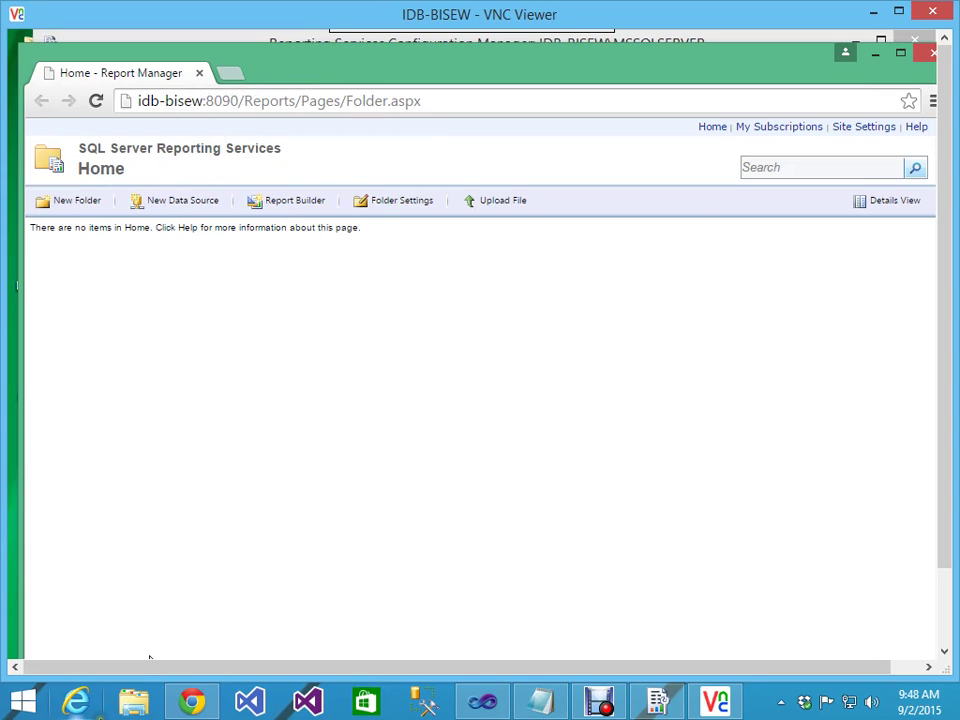
pyautogui.moveTo(951, 418); pyautogui.dragTo(937, 530)
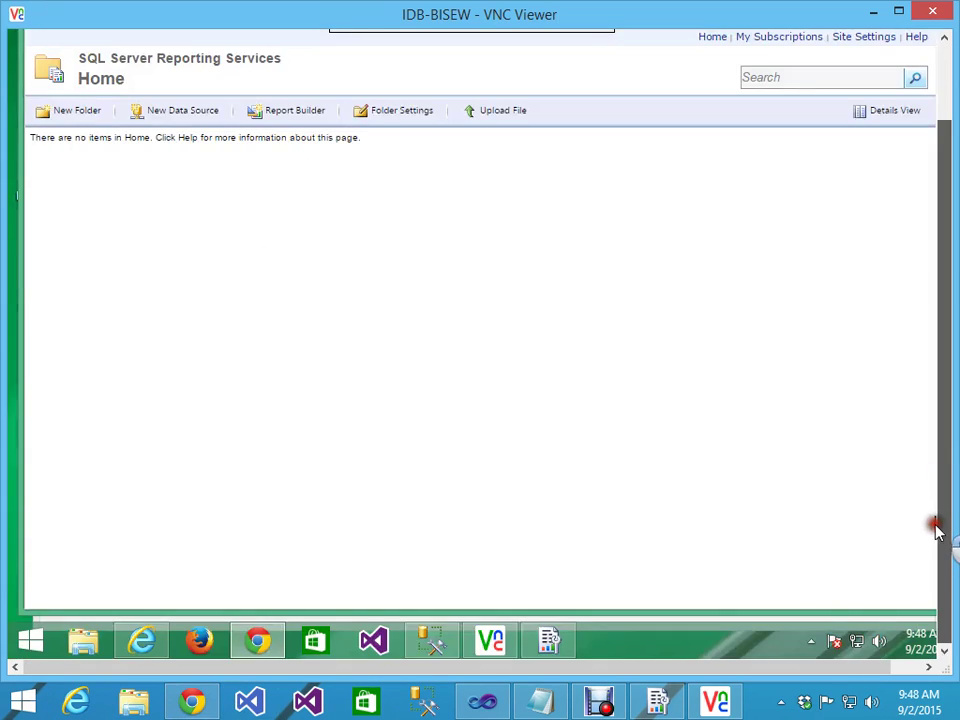
pyautogui.click(155, 646)
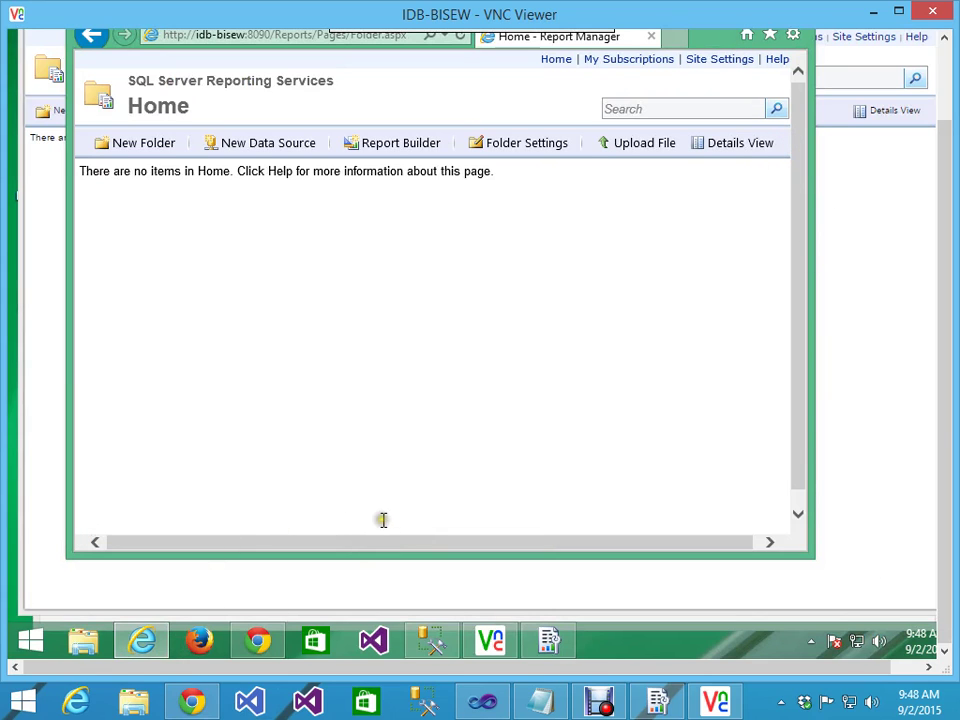
pyautogui.click(548, 640)
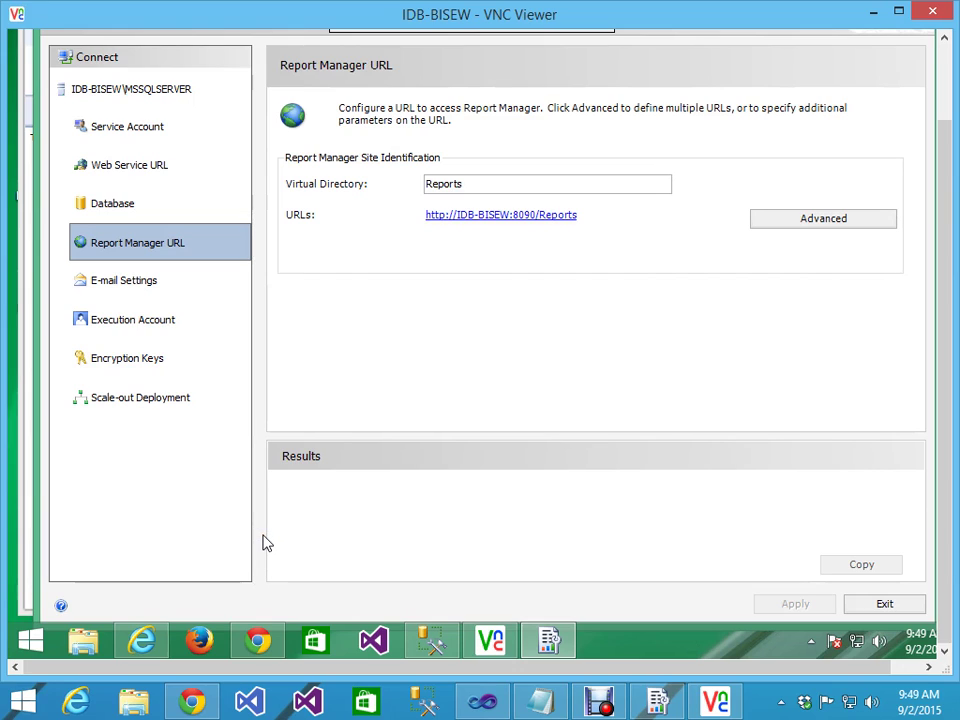
# Step: Glance at the Reporting Services Home page, review the ReportServer URL on port 8090, then go to Visual Studio
pyautogui.click(257, 640)
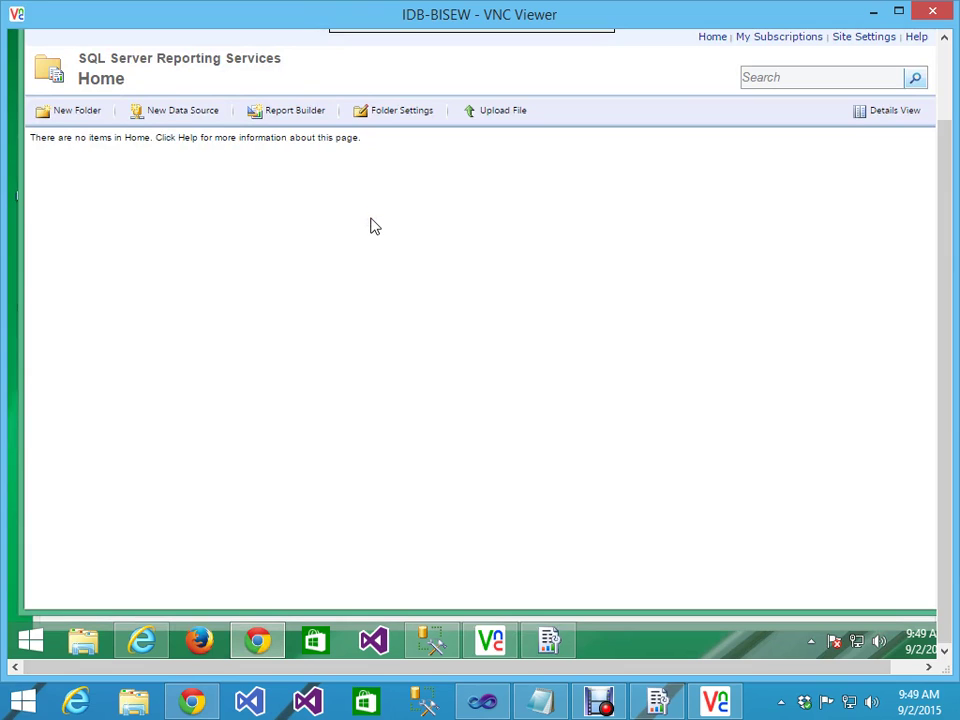
pyautogui.click(336, 231)
pyautogui.click(548, 640)
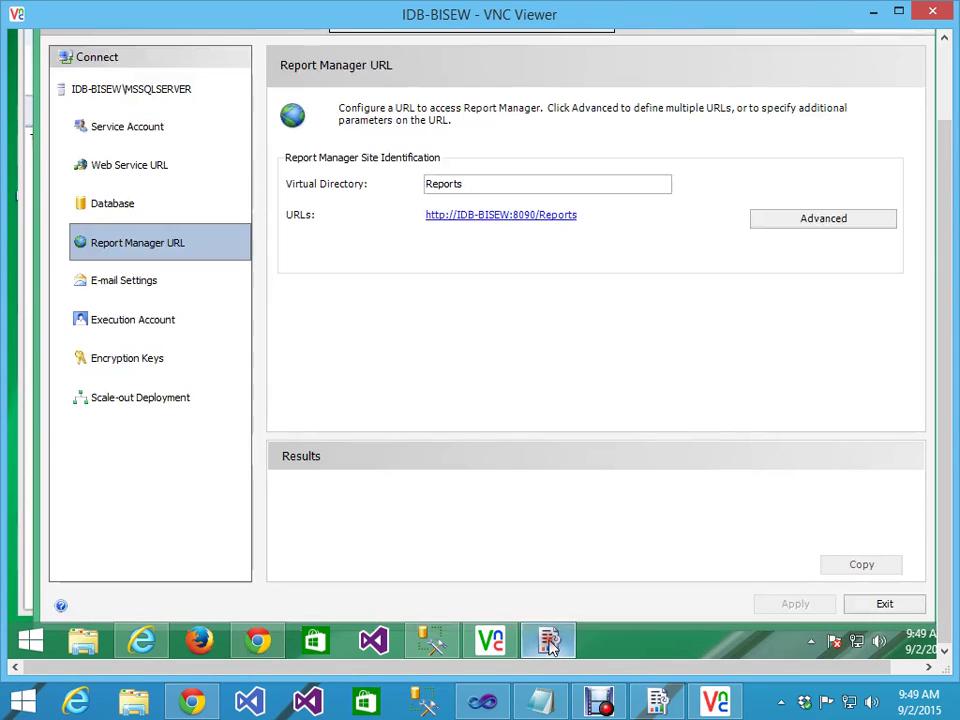
pyautogui.click(127, 166)
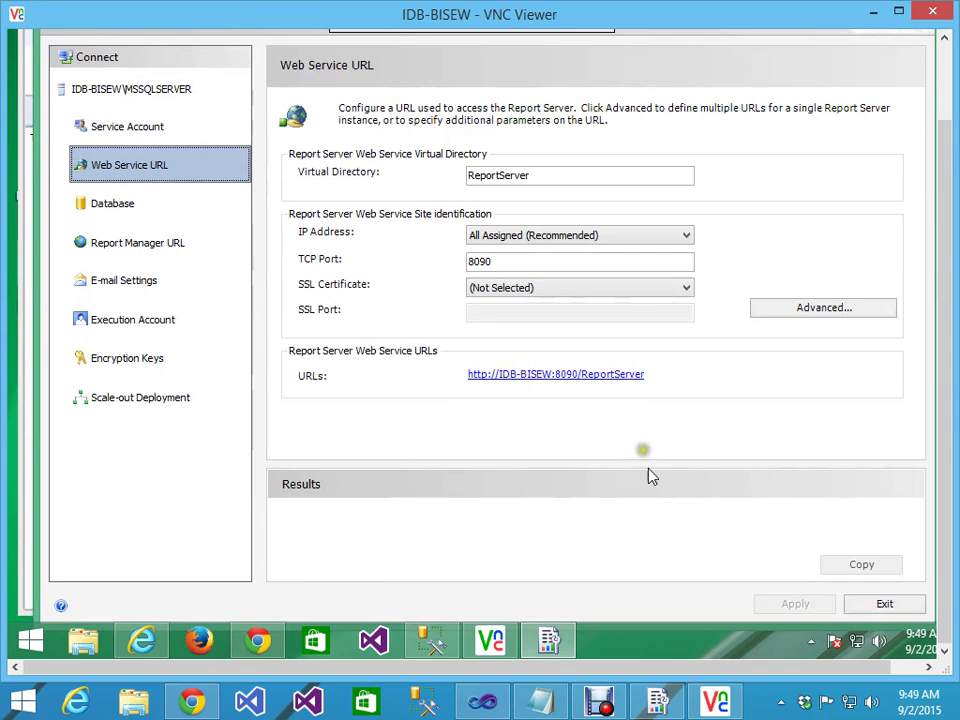
pyautogui.click(503, 701)
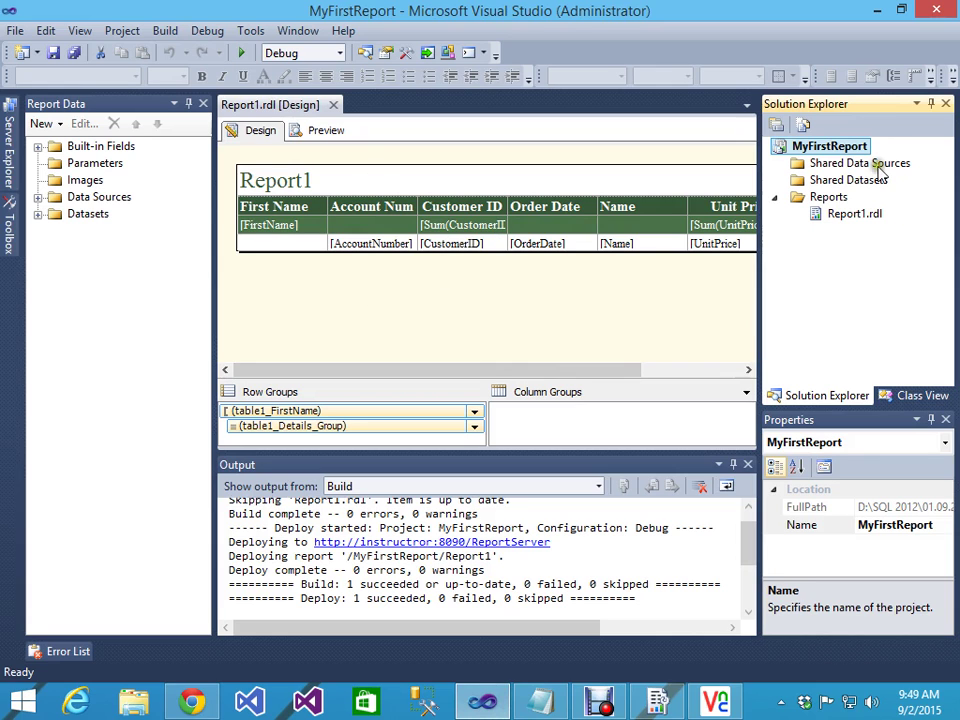
# Step: Inspect MyFirstReport's TargetServerURL in the project properties, closing without deploying
pyautogui.rightClick(828, 150)
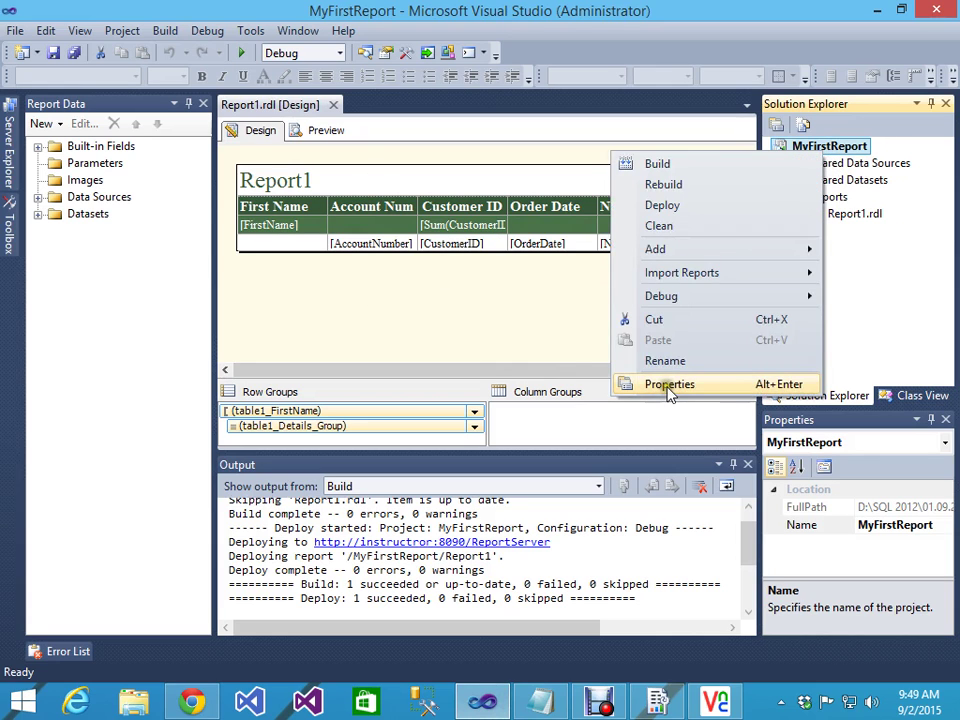
pyautogui.click(669, 388)
pyautogui.click(473, 411)
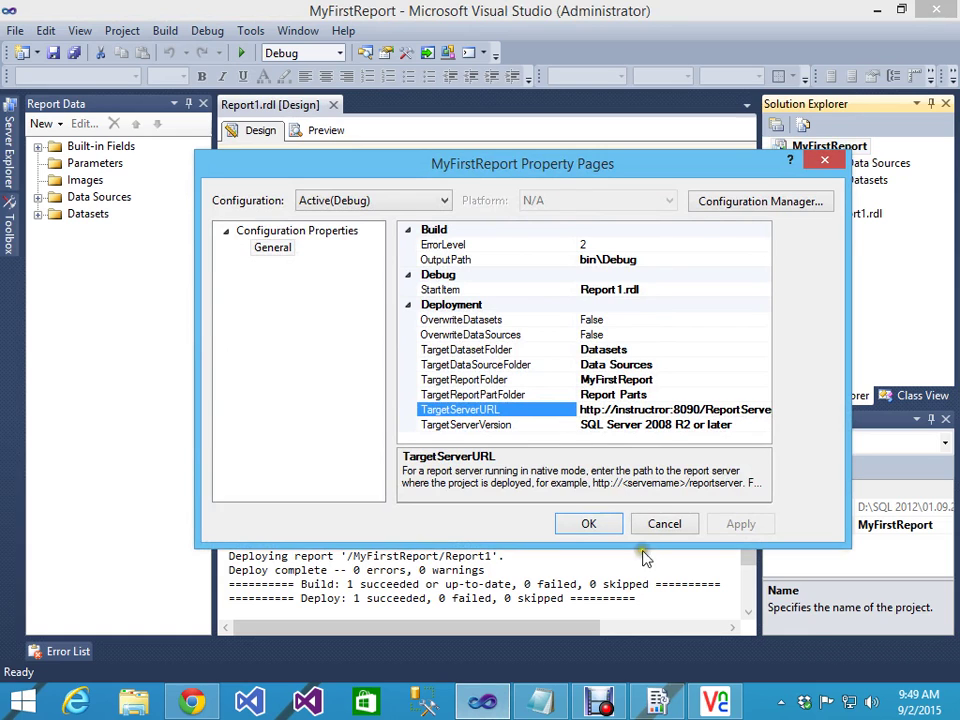
pyautogui.click(658, 526)
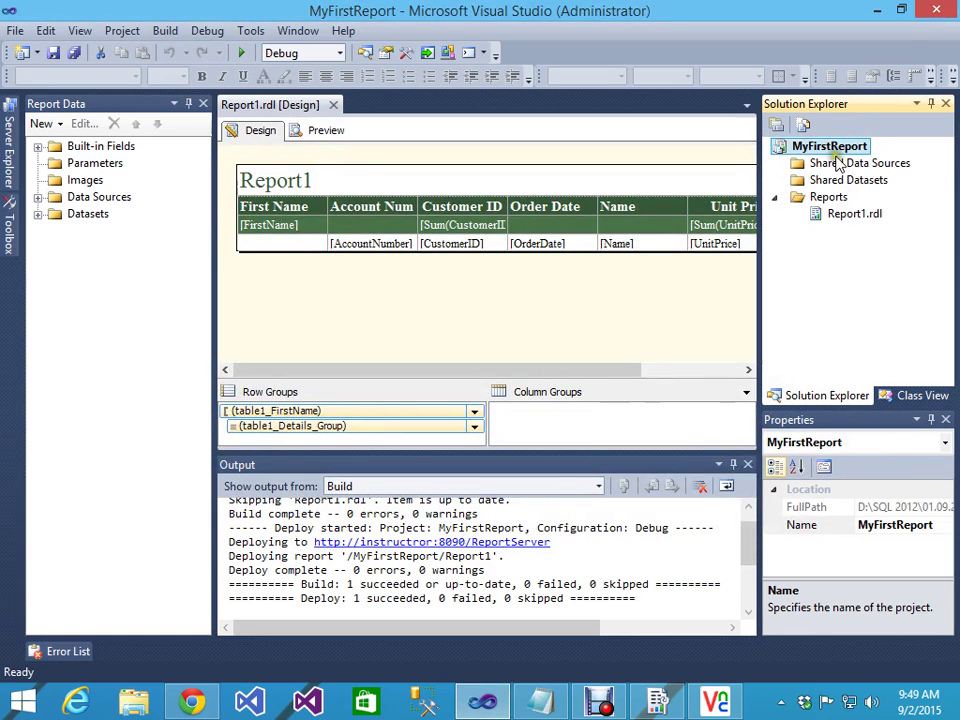
pyautogui.rightClick(836, 160)
pyautogui.click(465, 580)
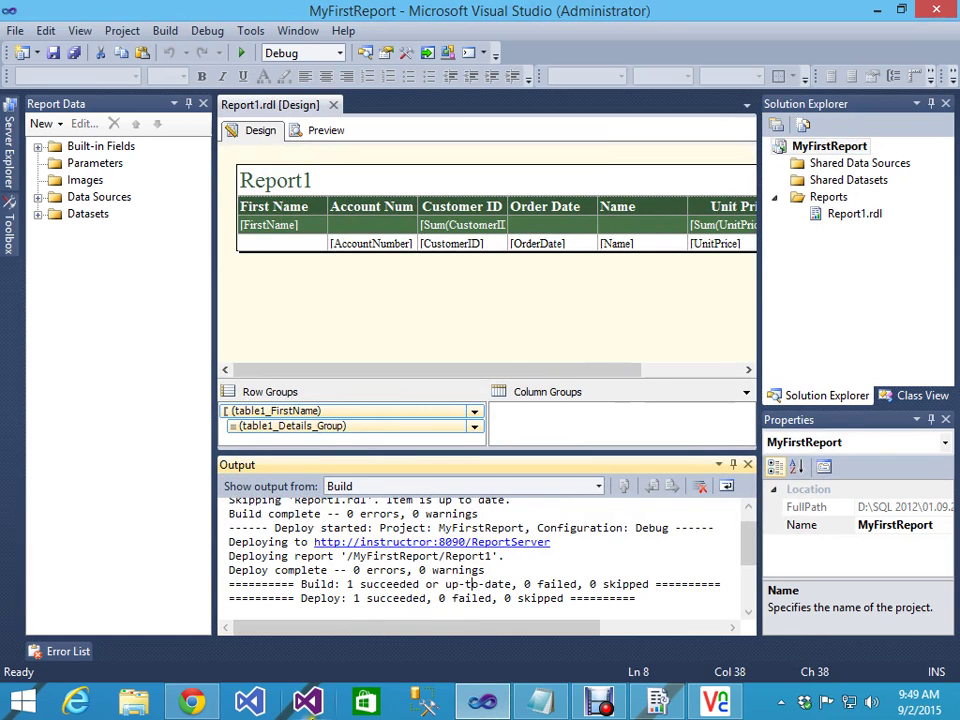
# Step: Switch between taskbar windows to bring up the Report Manager showing the symmetric-key error
pyautogui.click(193, 703)
pyautogui.click(193, 703)
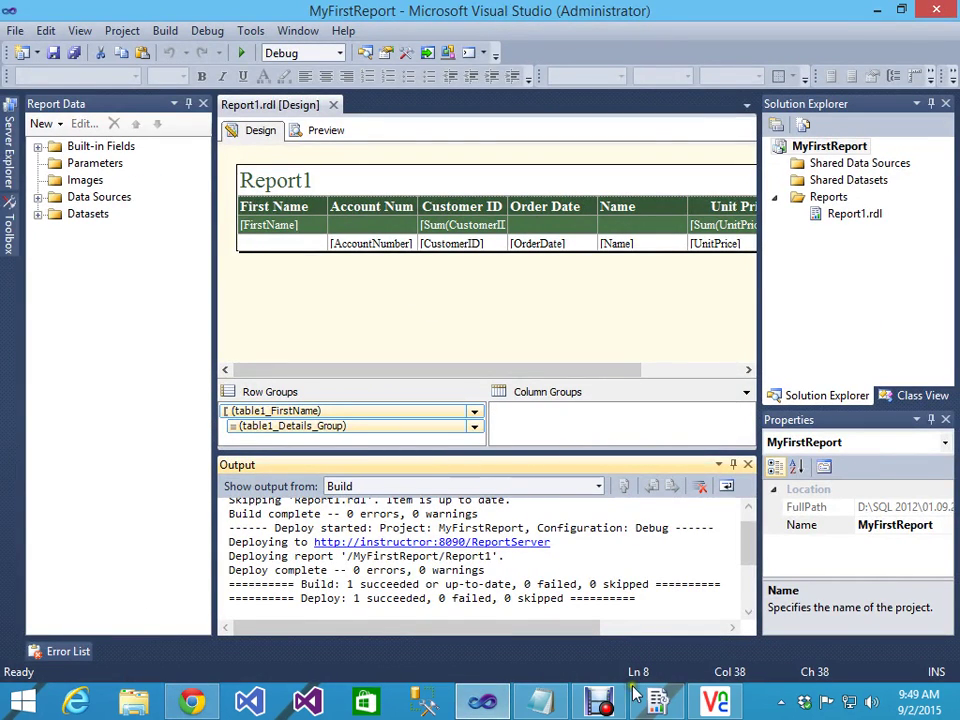
pyautogui.click(598, 703)
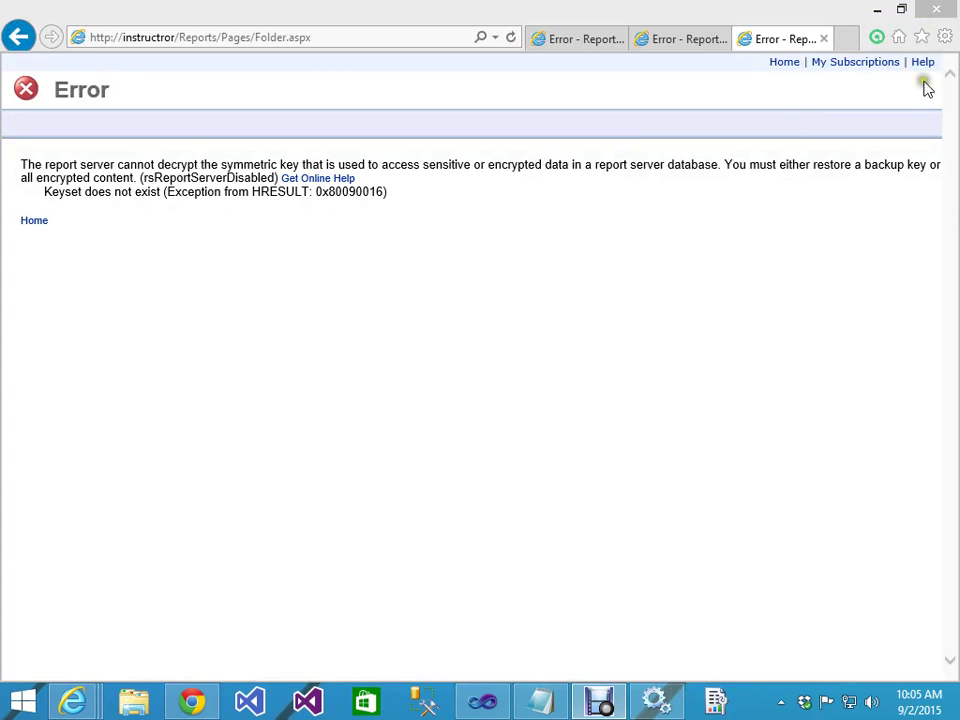
# Step: Connect VNC Viewer to 172.16.185.22 with the account password and open the remote Start screen
pyautogui.click(876, 12)
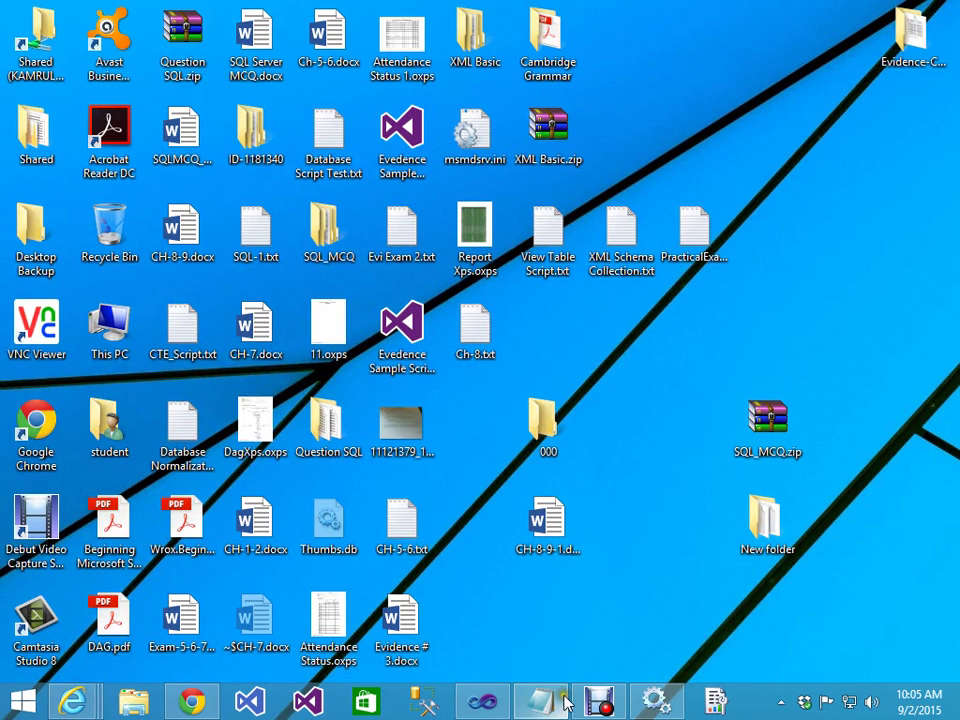
pyautogui.doubleClick(36, 322)
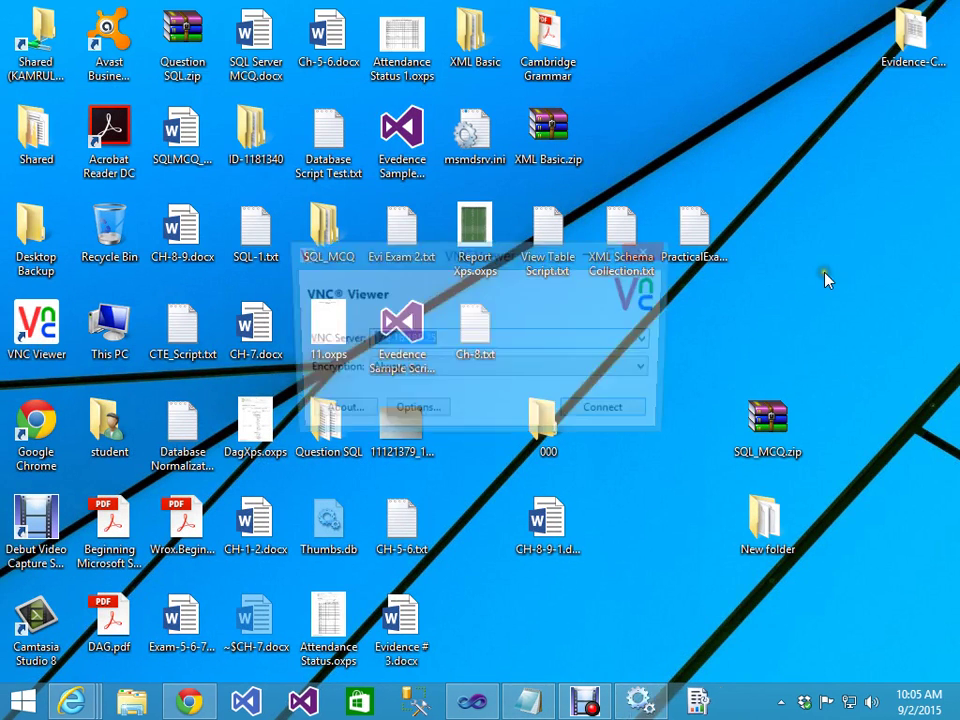
pyautogui.click(491, 345)
pyautogui.press('BackSpace')
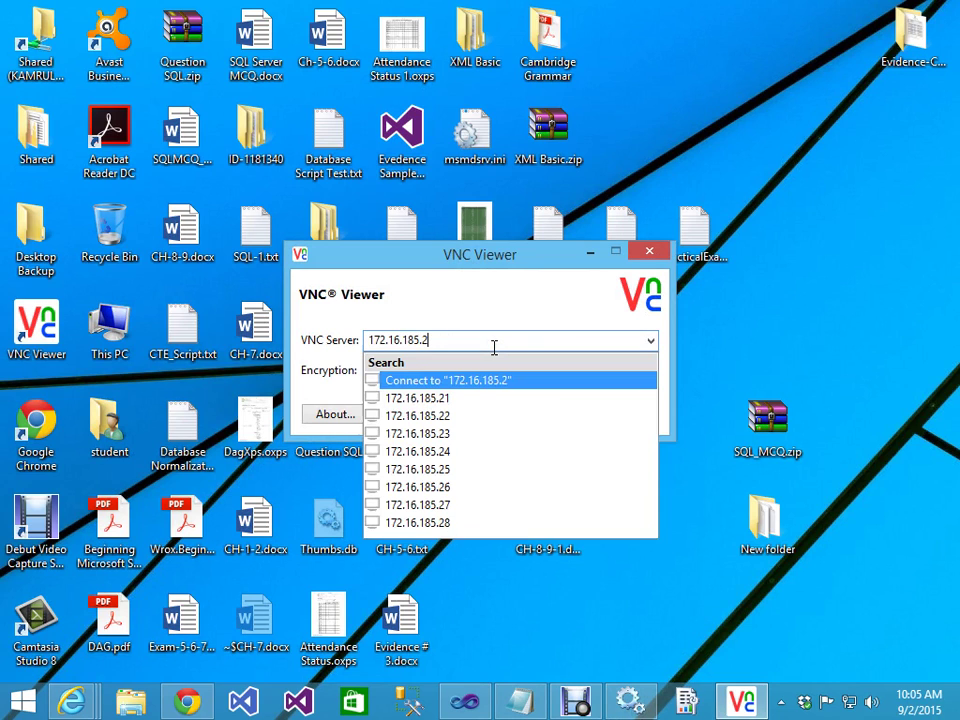
pyautogui.write('2')
pyautogui.press('Return')
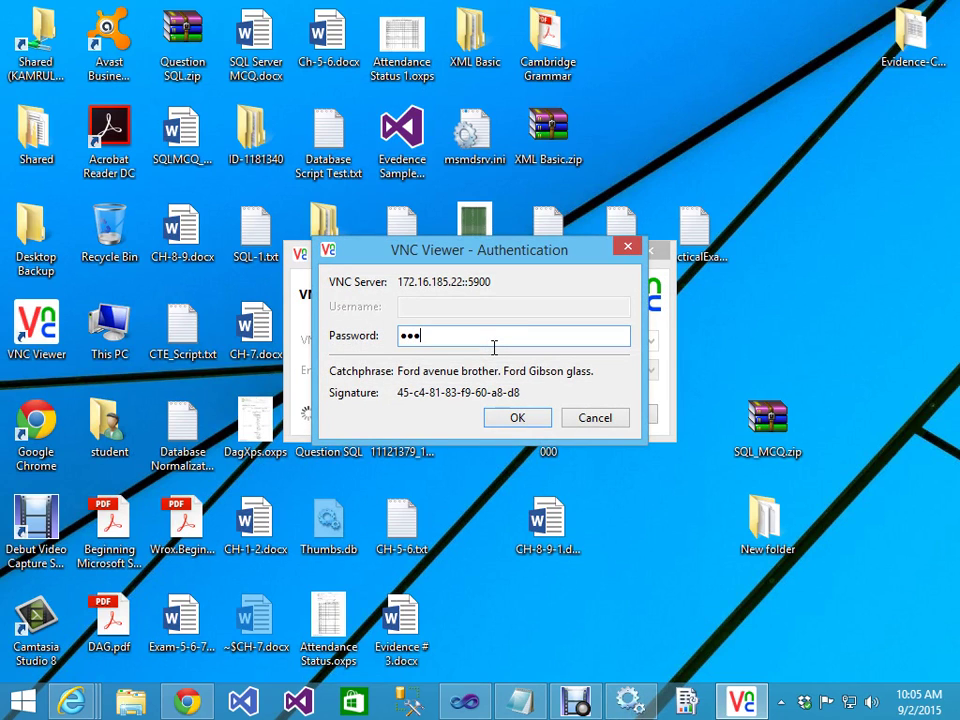
pyautogui.write('a')
pyautogui.press('Return')
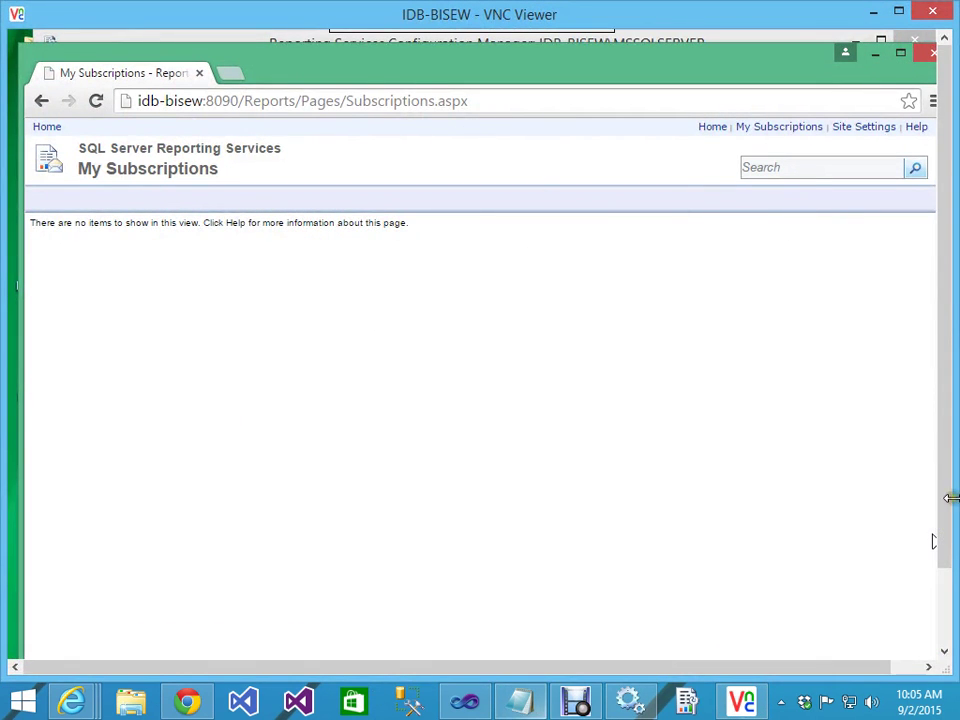
pyautogui.moveTo(951, 461); pyautogui.dragTo(932, 600)
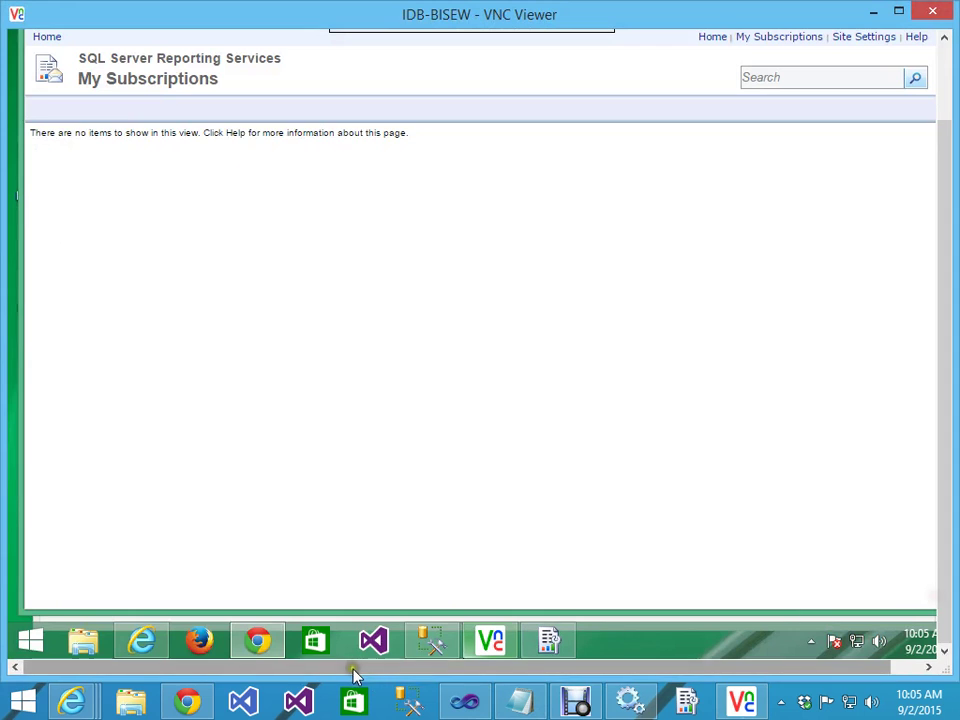
pyautogui.click(24, 640)
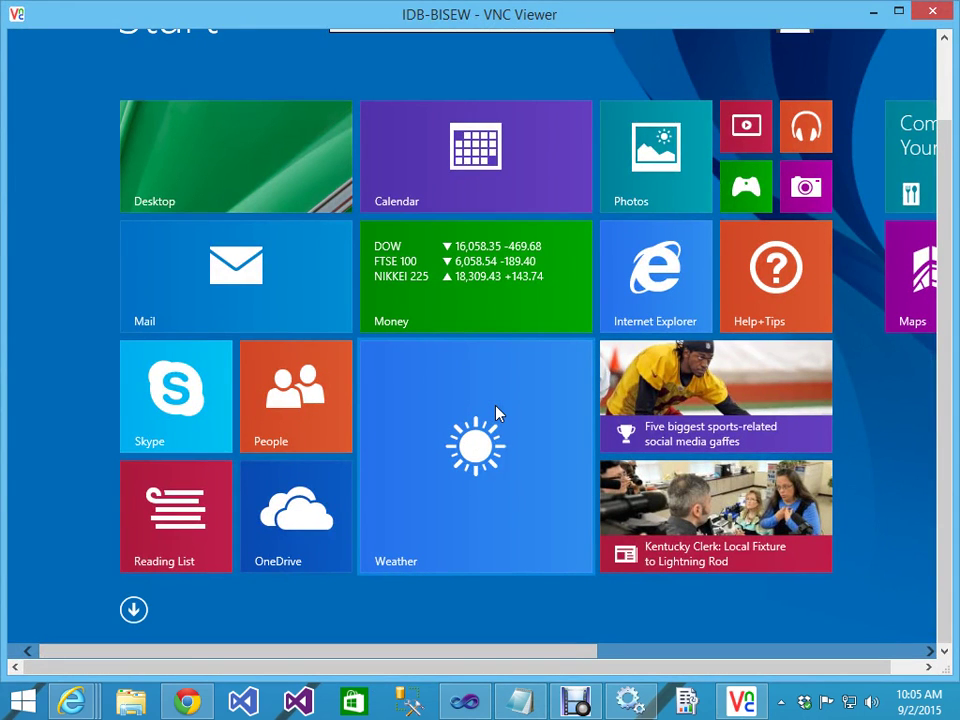
# Step: Search the Start screen for 'Sql server data' and run SQL Server Data Tools as administrator
pyautogui.write('Sql s')
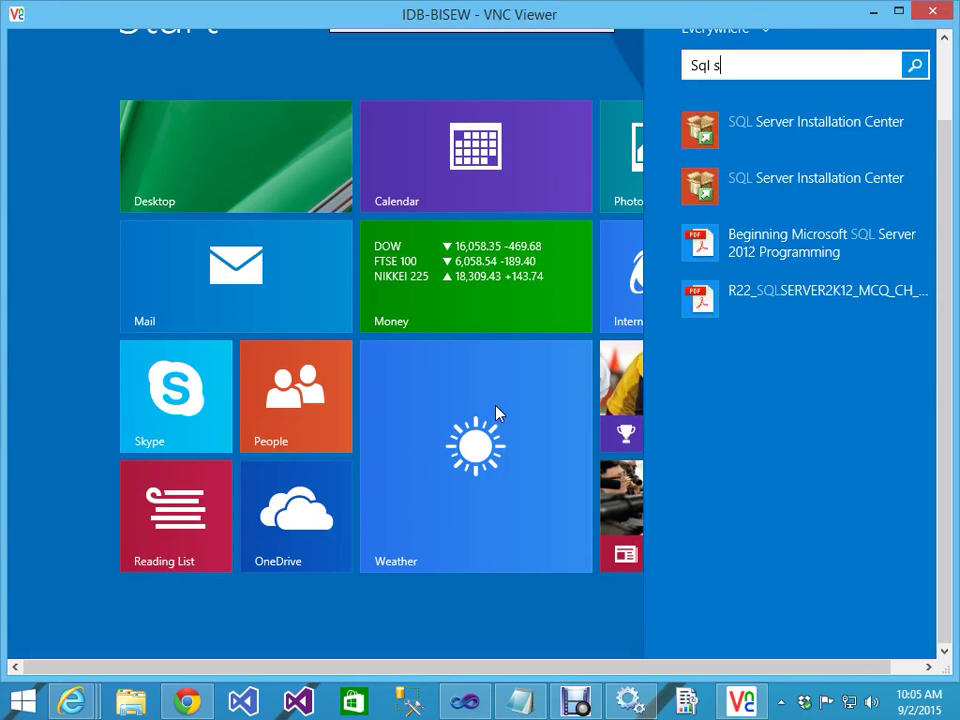
pyautogui.write('erver data Tools')
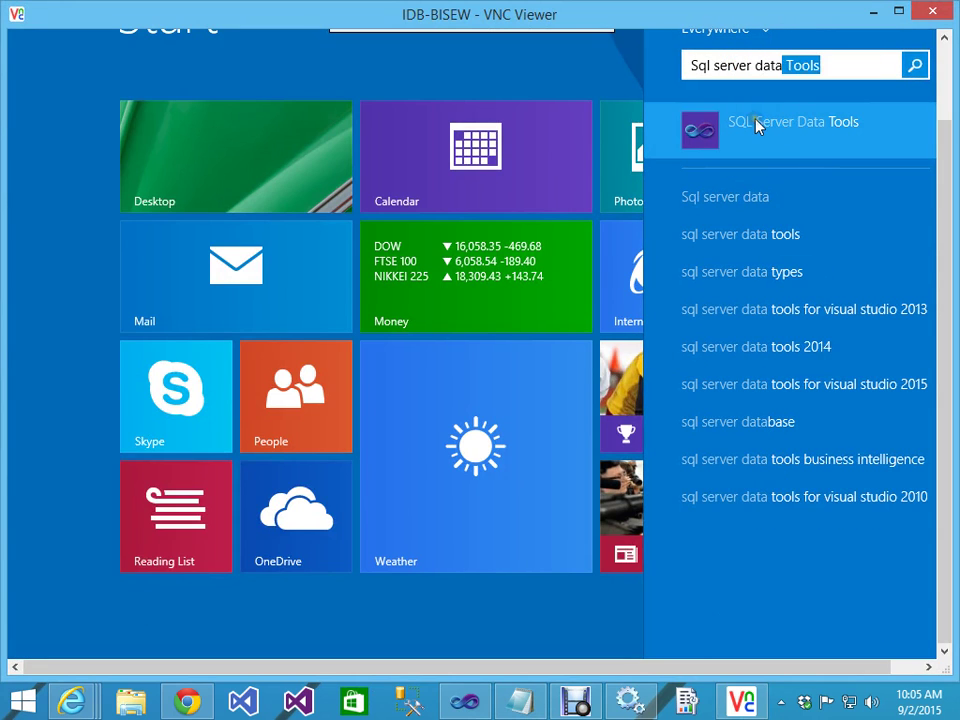
pyautogui.rightClick(757, 124)
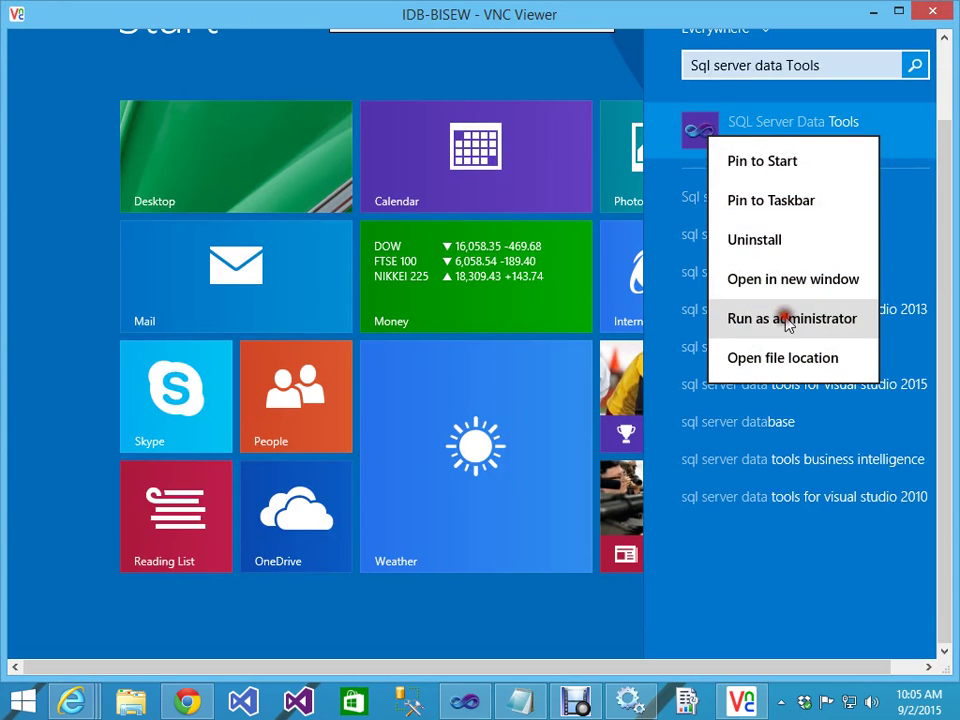
pyautogui.click(788, 320)
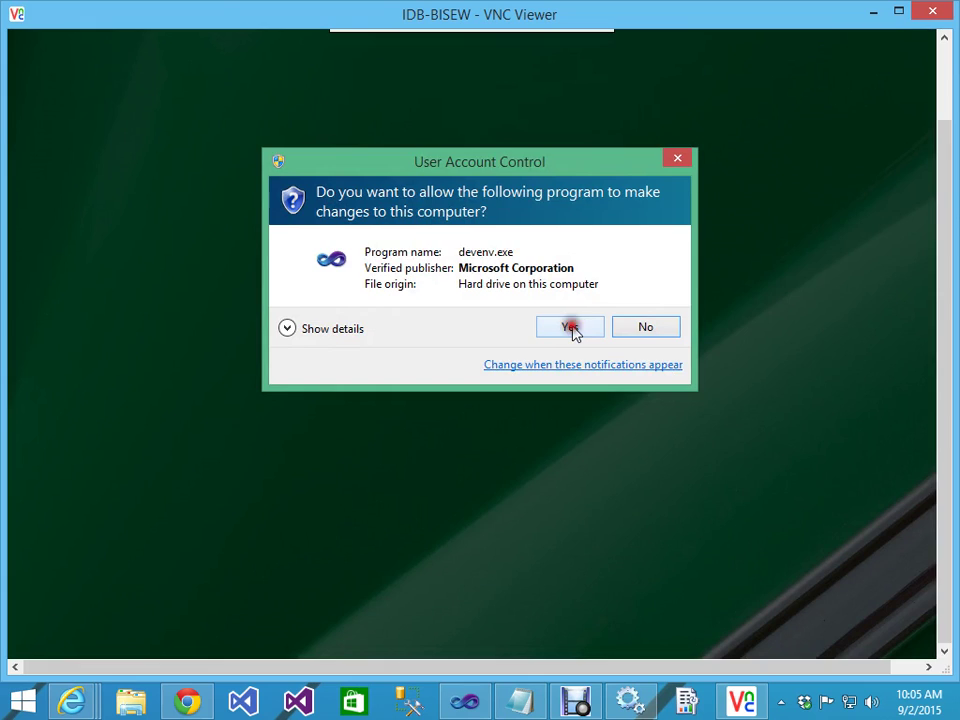
# Step: Open recent project MyFirstReport, preview Report1's order rows, return to Design, and widen the side panels
pyautogui.click(570, 328)
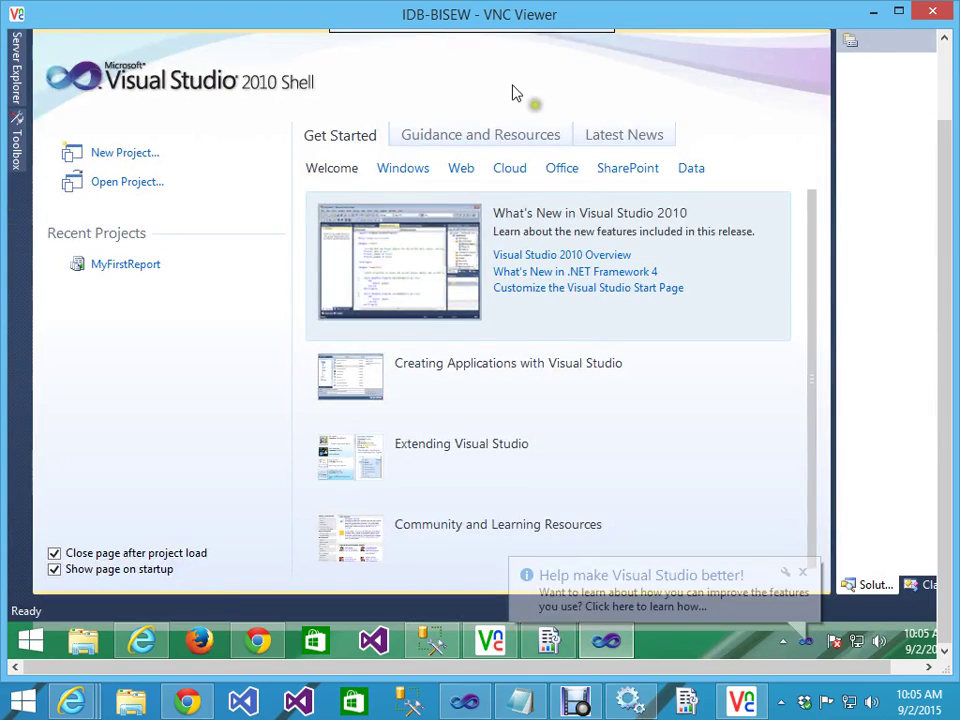
pyautogui.click(108, 268)
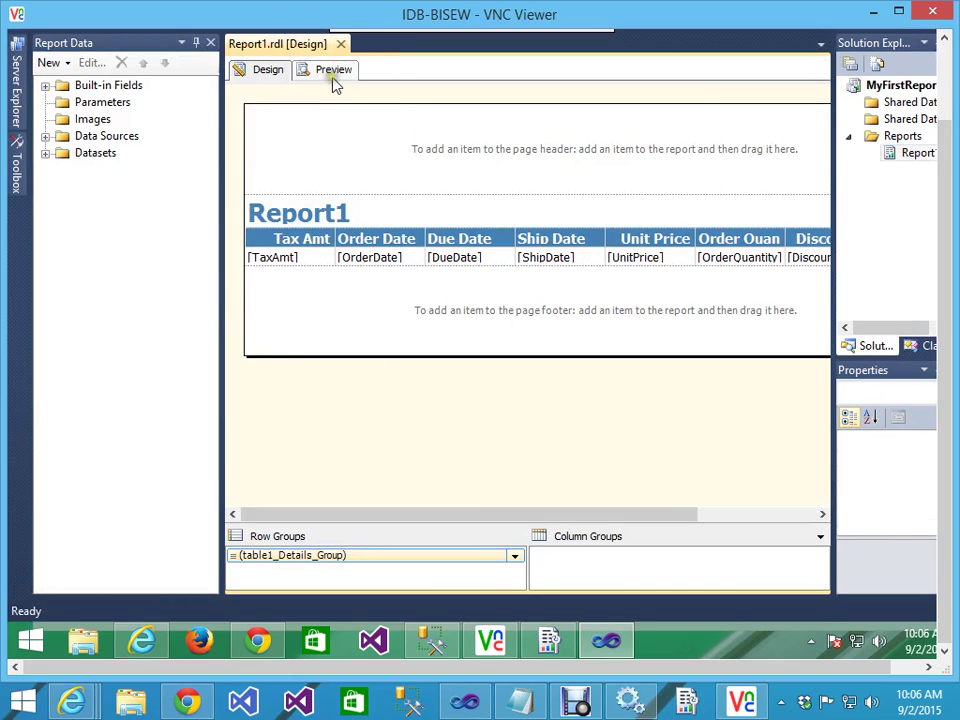
pyautogui.click(330, 69)
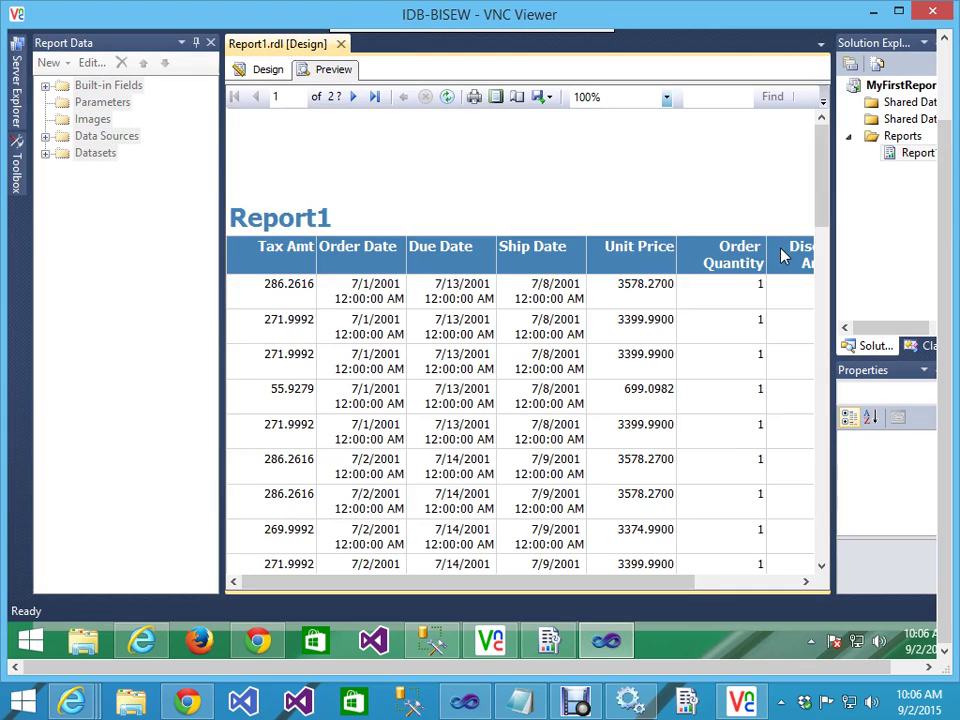
pyautogui.moveTo(502, 584); pyautogui.dragTo(368, 574)
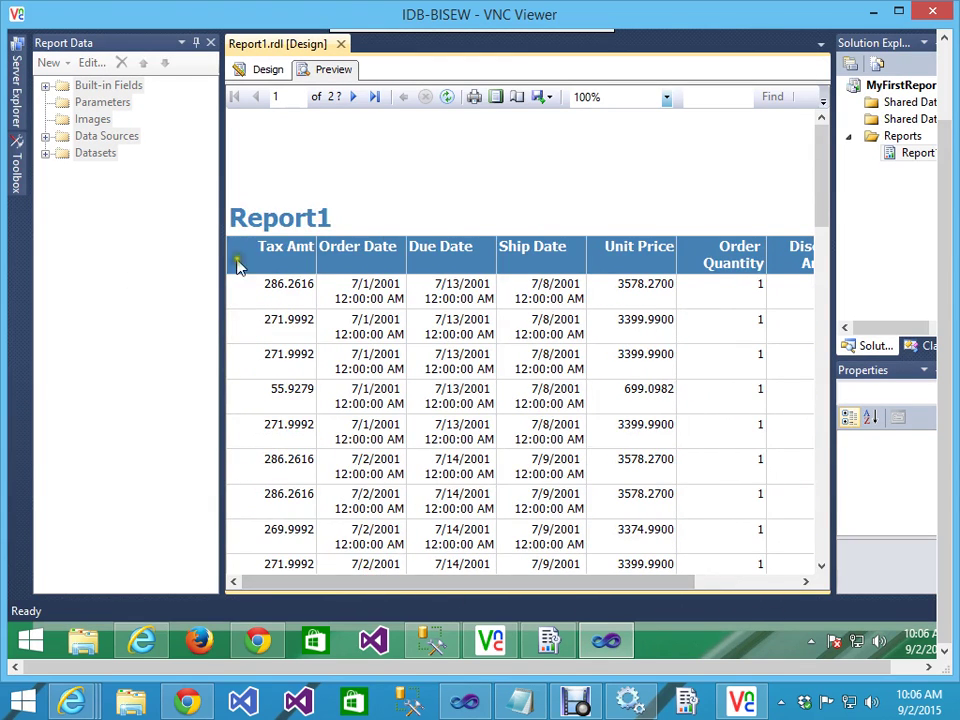
pyautogui.click(264, 70)
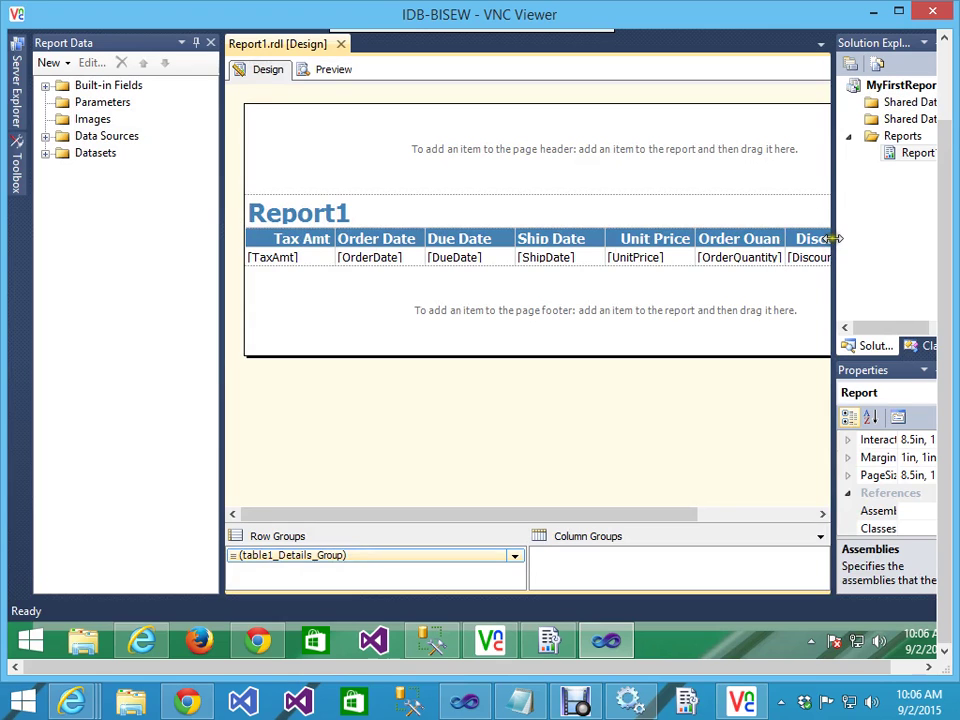
pyautogui.moveTo(833, 238); pyautogui.dragTo(628, 238)
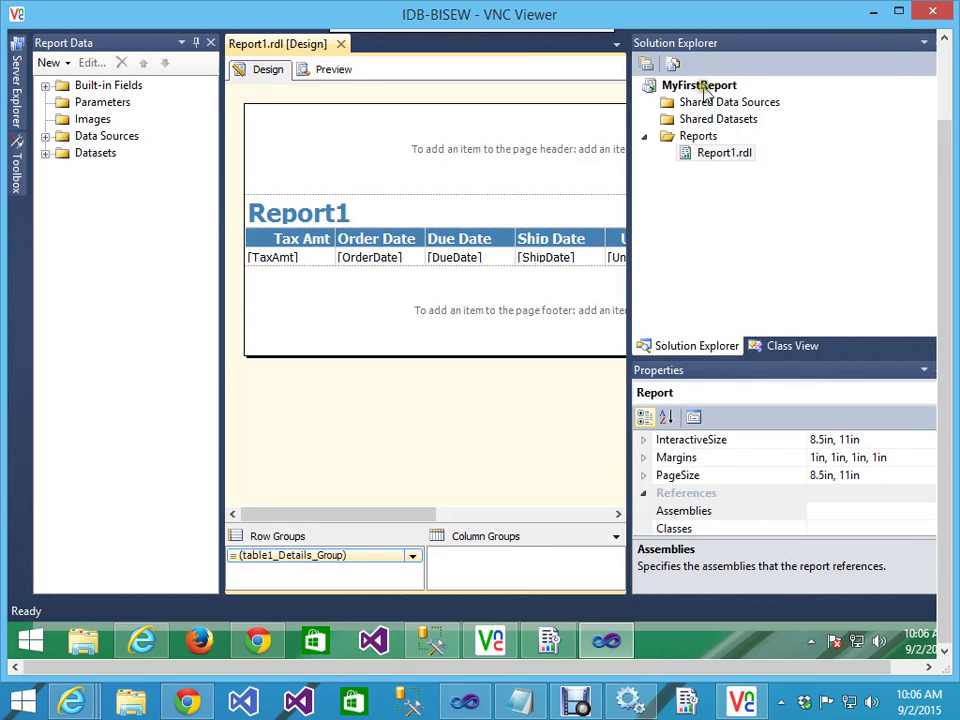
pyautogui.click(708, 89)
pyautogui.rightClick(713, 93)
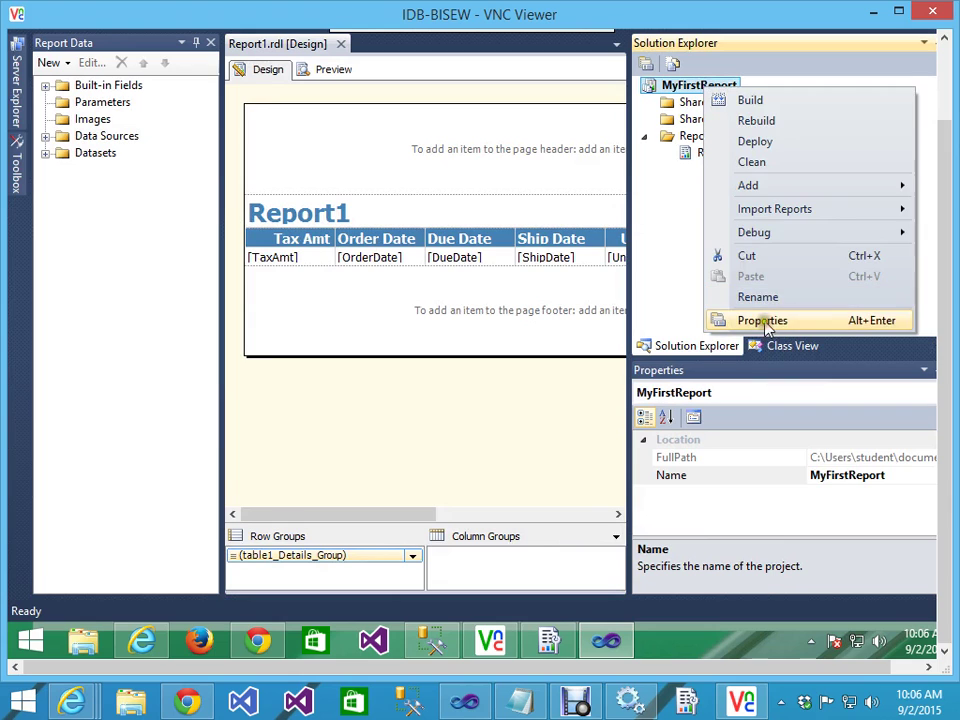
pyautogui.click(763, 321)
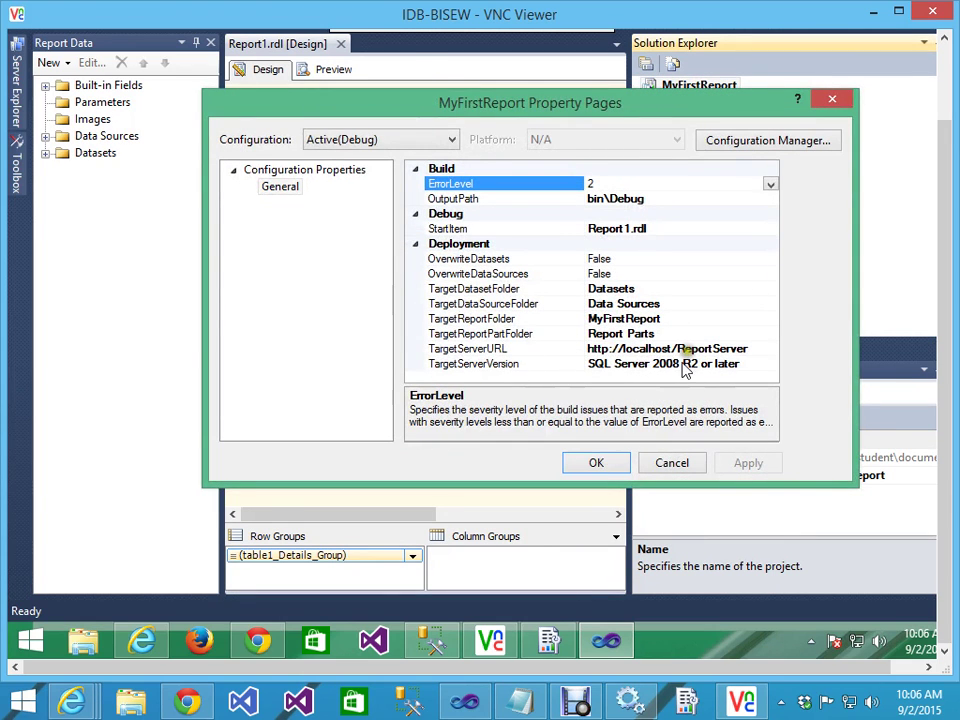
pyautogui.hotkey('alt', 'Tab')
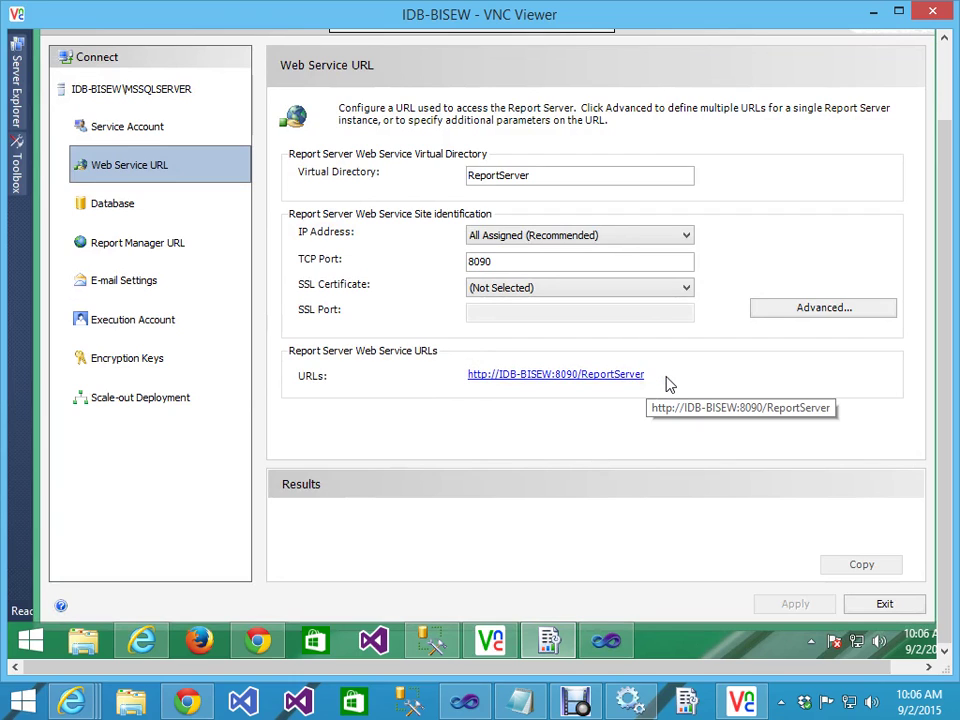
pyautogui.click(143, 641)
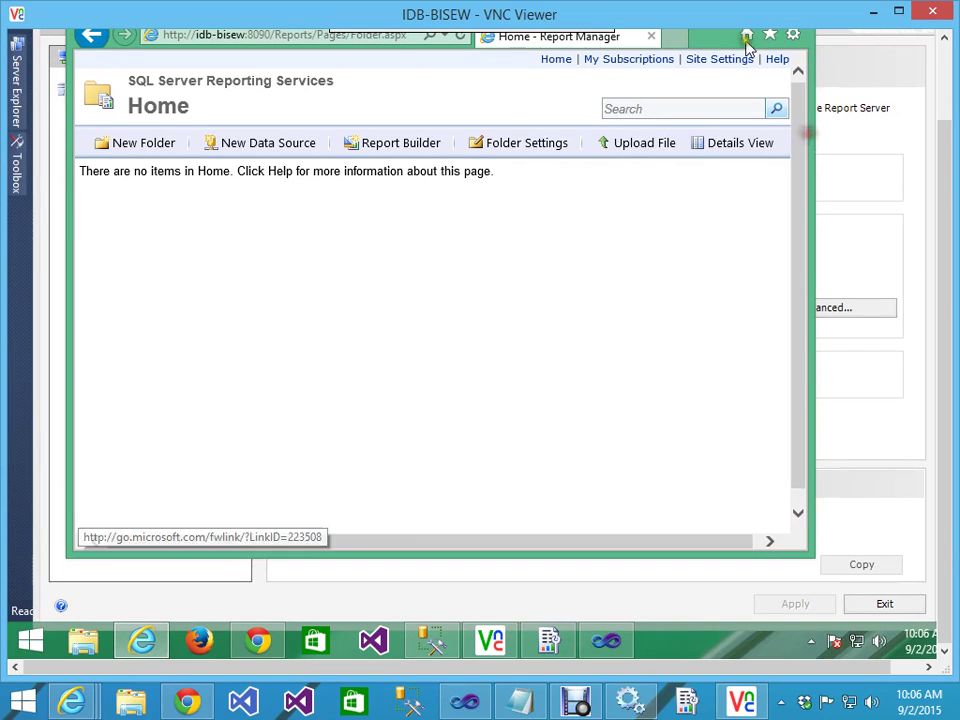
pyautogui.scroll(1, 944, 170)
pyautogui.scroll(2, 948, 175)
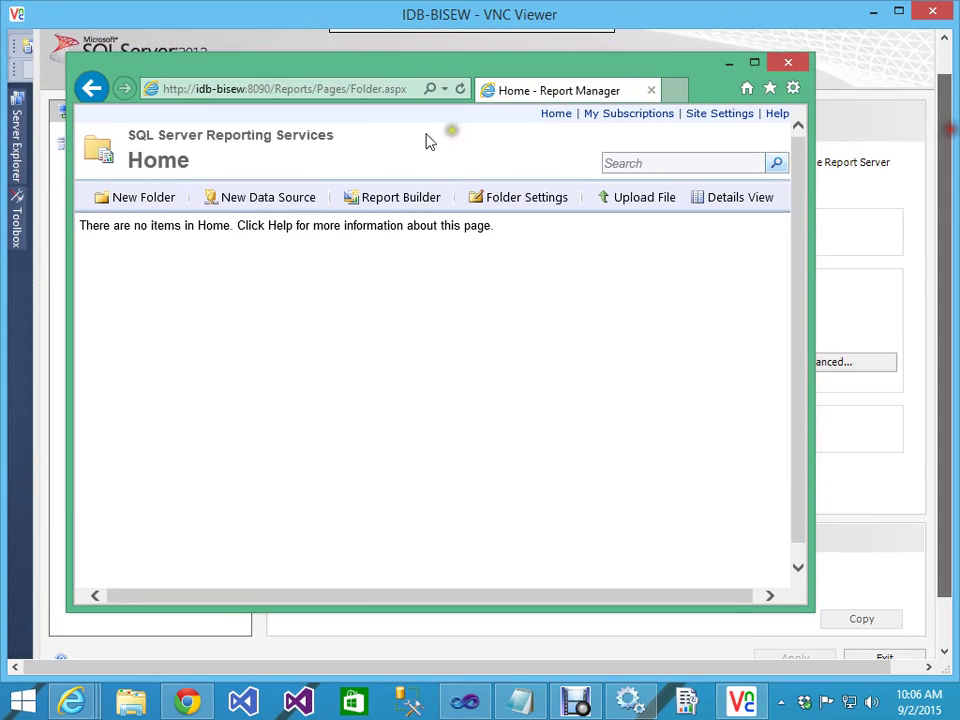
pyautogui.click(285, 89)
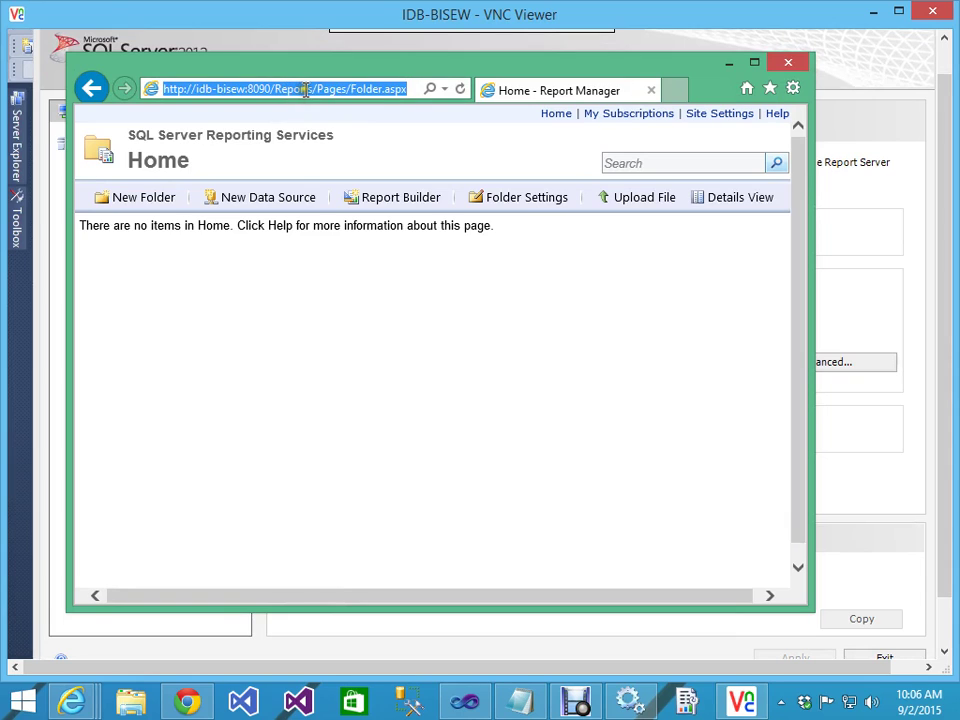
pyautogui.moveTo(275, 89); pyautogui.dragTo(135, 85)
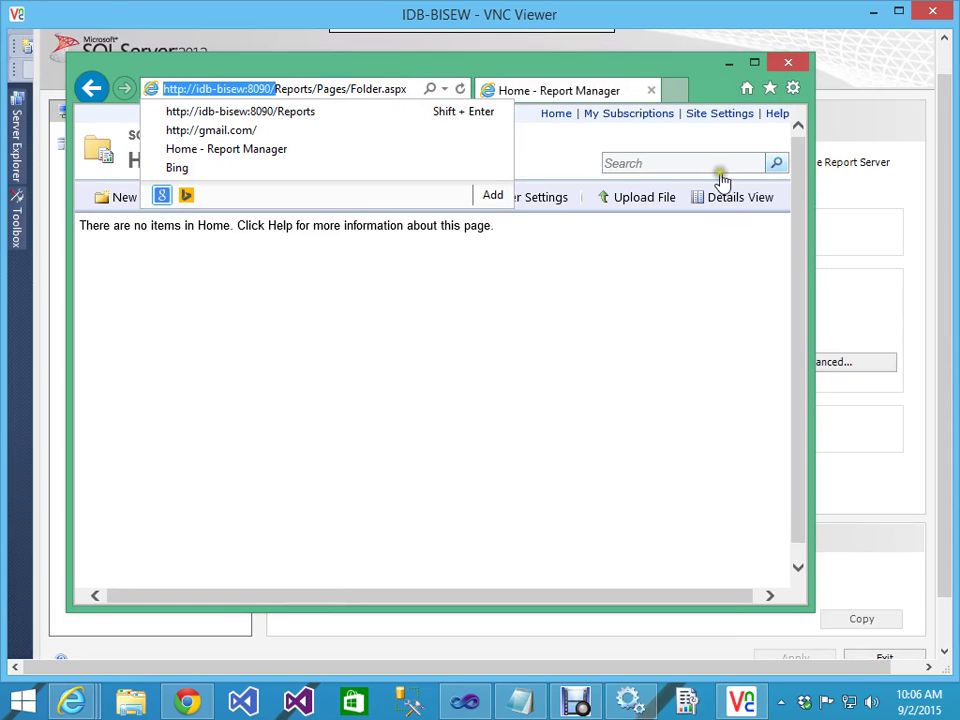
# Step: Minimize Report Manager and go back to the MyFirstReport Property Pages
pyautogui.click(729, 62)
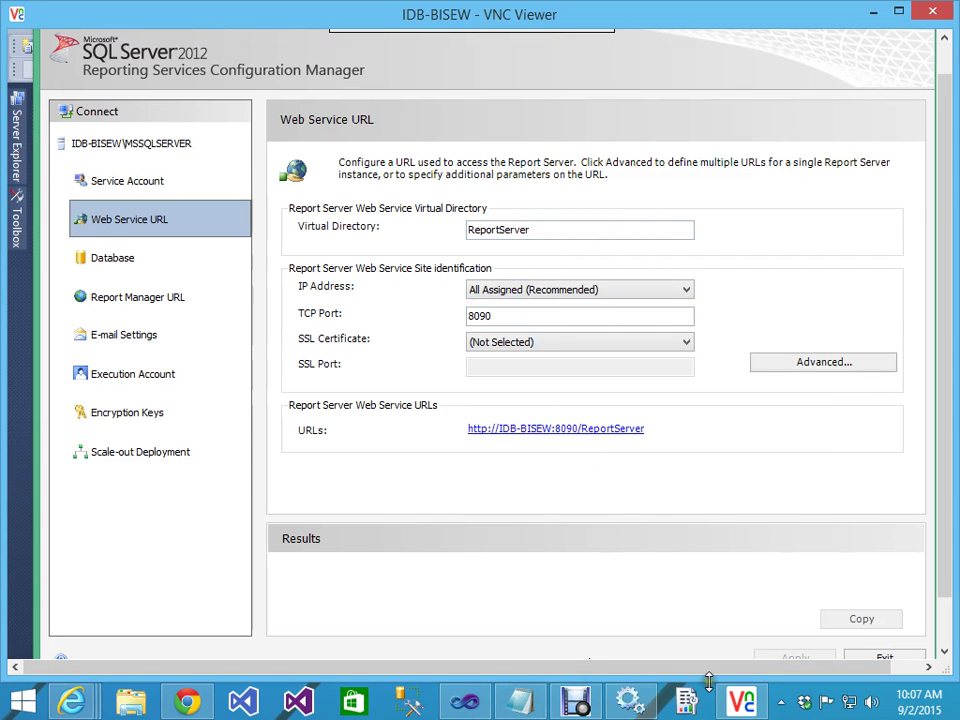
pyautogui.moveTo(939, 508); pyautogui.dragTo(942, 527)
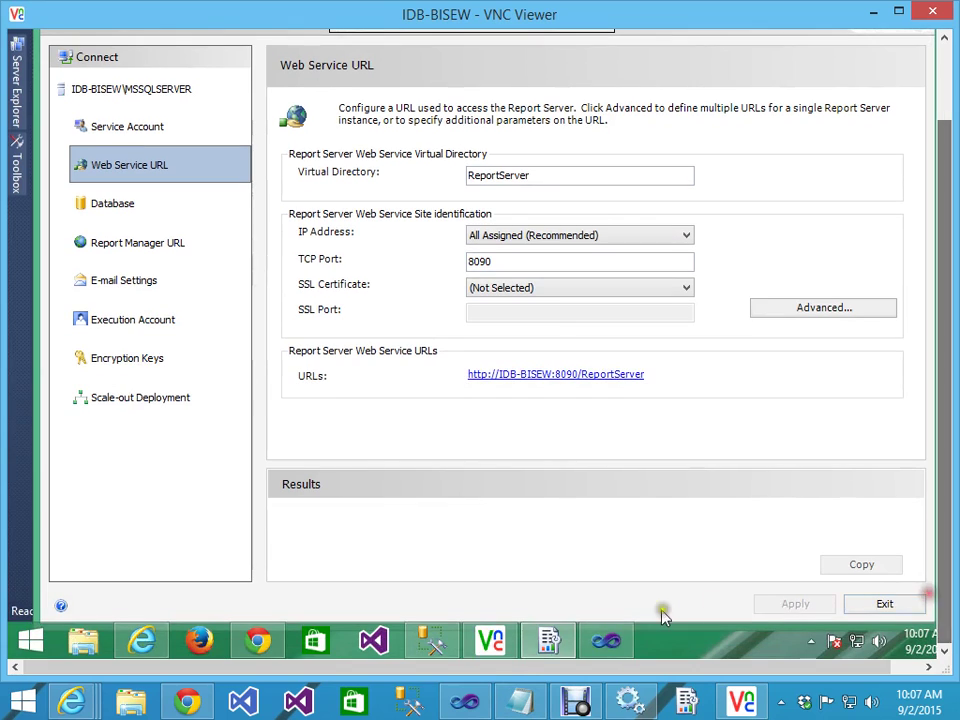
pyautogui.click(606, 638)
pyautogui.click(671, 348)
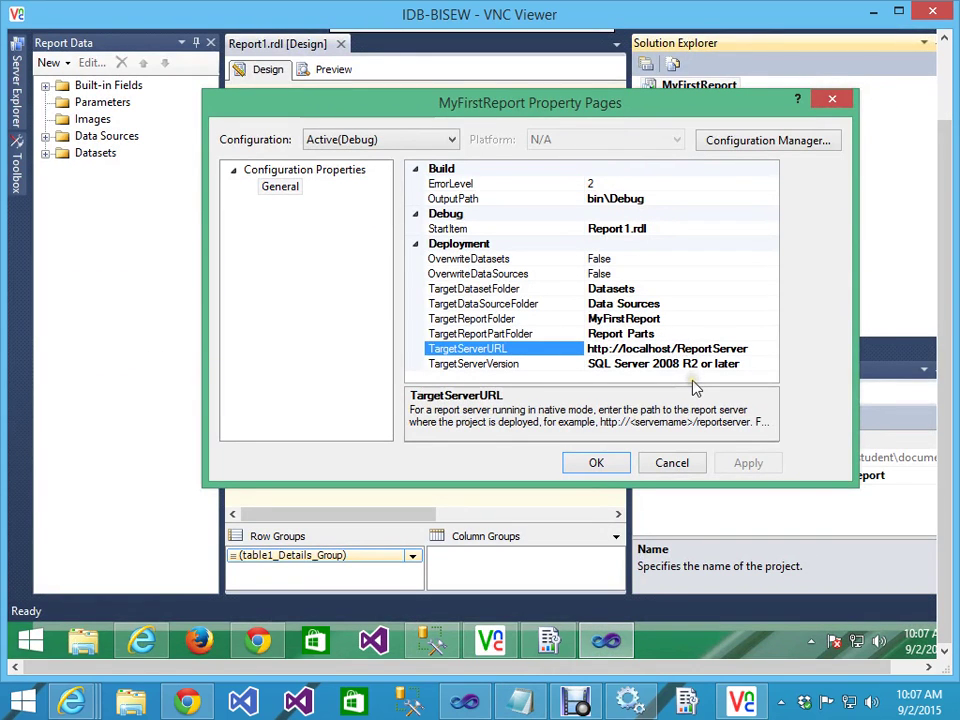
pyautogui.hotkey('ctrl', 'shift', 'Left')
pyautogui.write('idb-bisew:8090/')
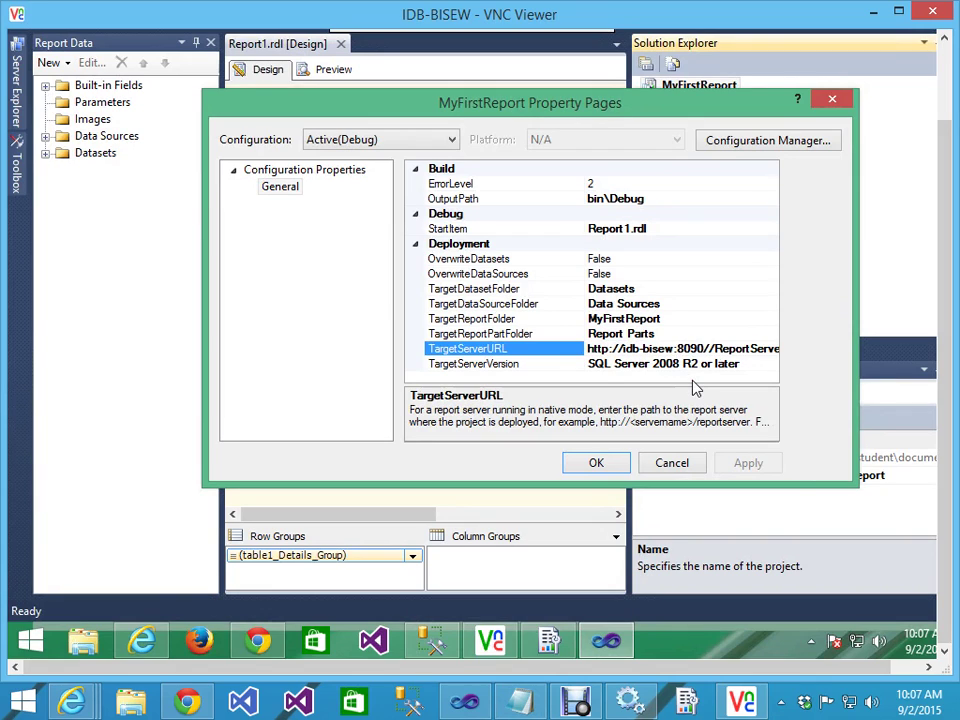
pyautogui.press('BackSpace')
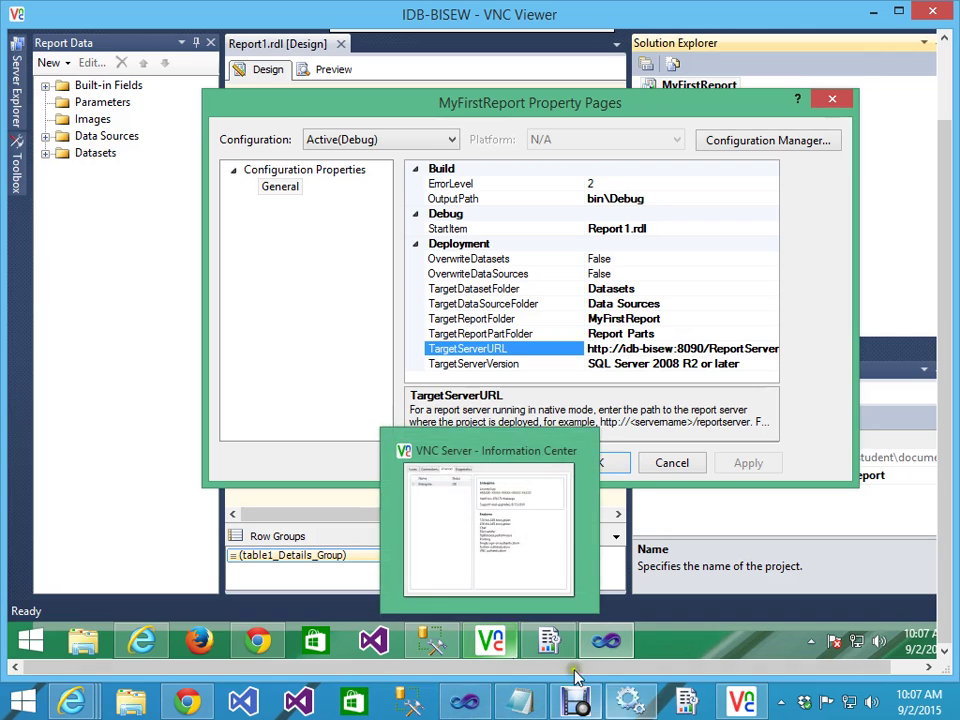
# Step: Recheck the web service URL settings, then apply and confirm the project properties
pyautogui.click(549, 640)
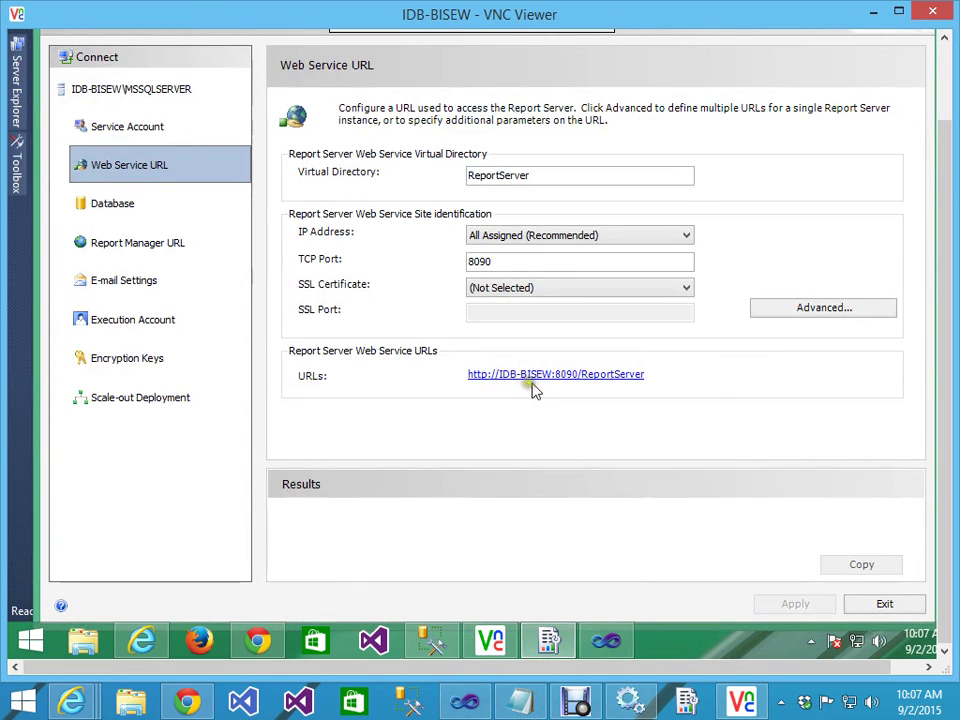
pyautogui.click(606, 640)
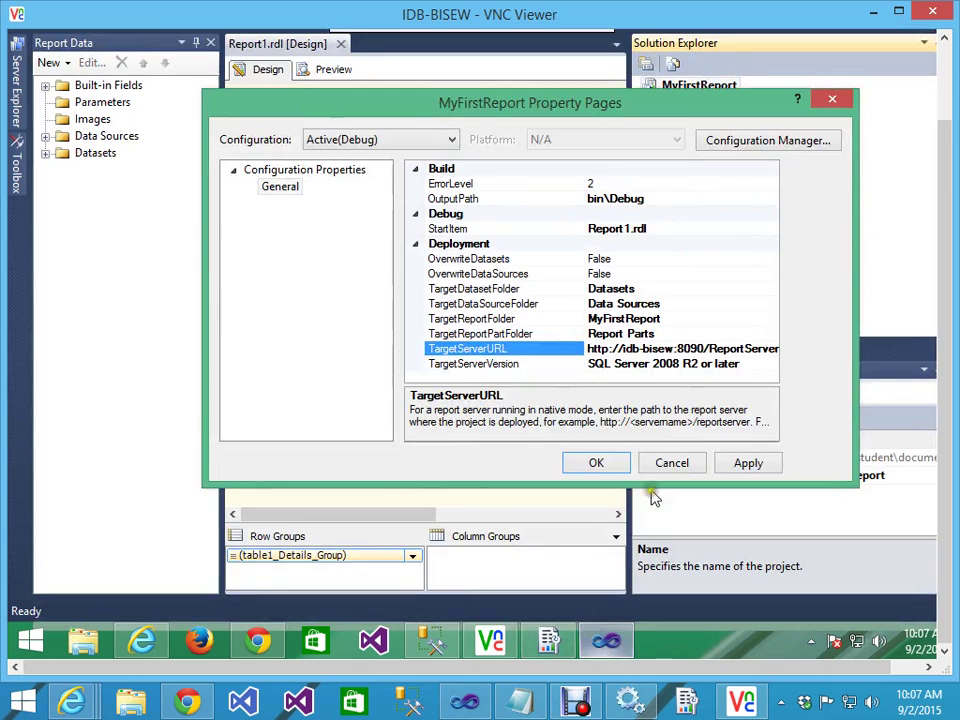
pyautogui.click(750, 466)
pyautogui.click(604, 461)
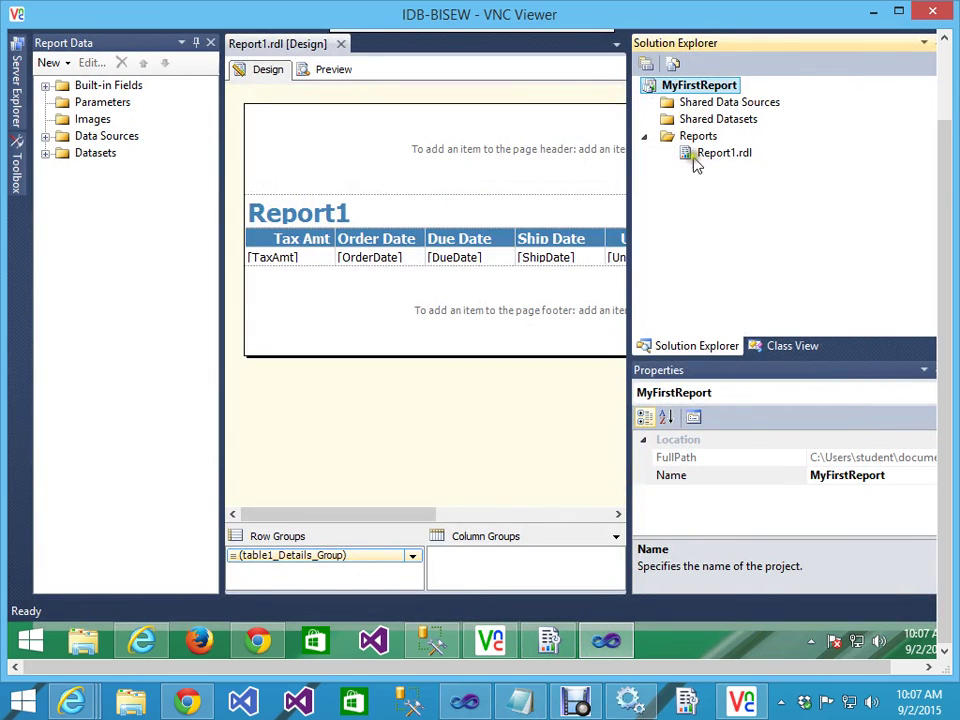
# Step: Rebuild MyFirstReport, deploy it to idb-bisew:8090/ReportServer, and bring Internet Explorer forward
pyautogui.rightClick(701, 86)
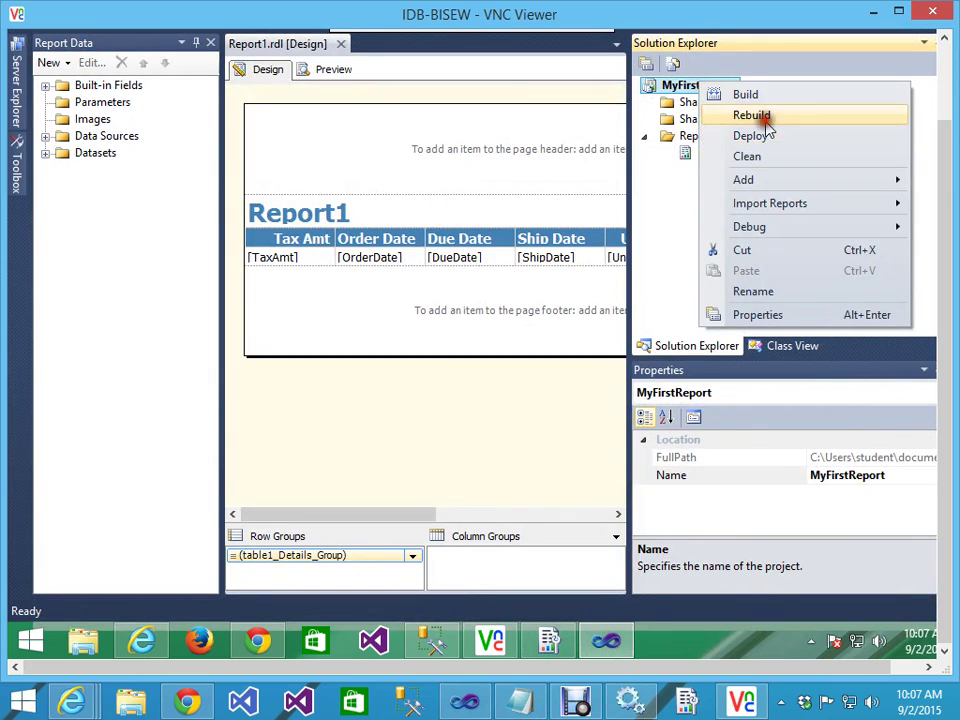
pyautogui.click(752, 116)
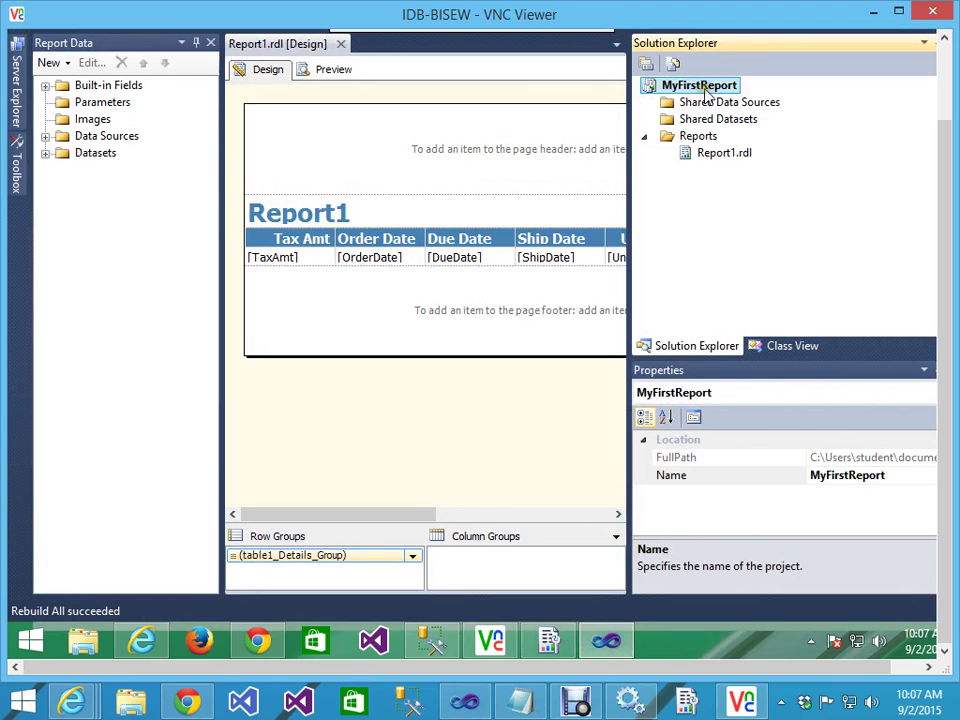
pyautogui.rightClick(697, 86)
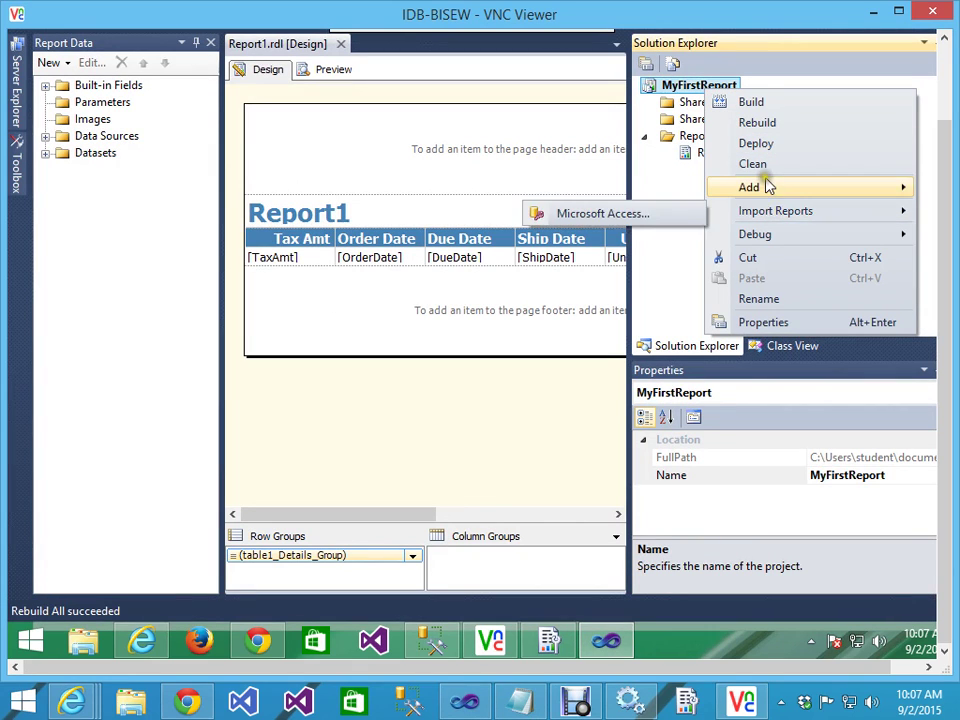
pyautogui.click(757, 144)
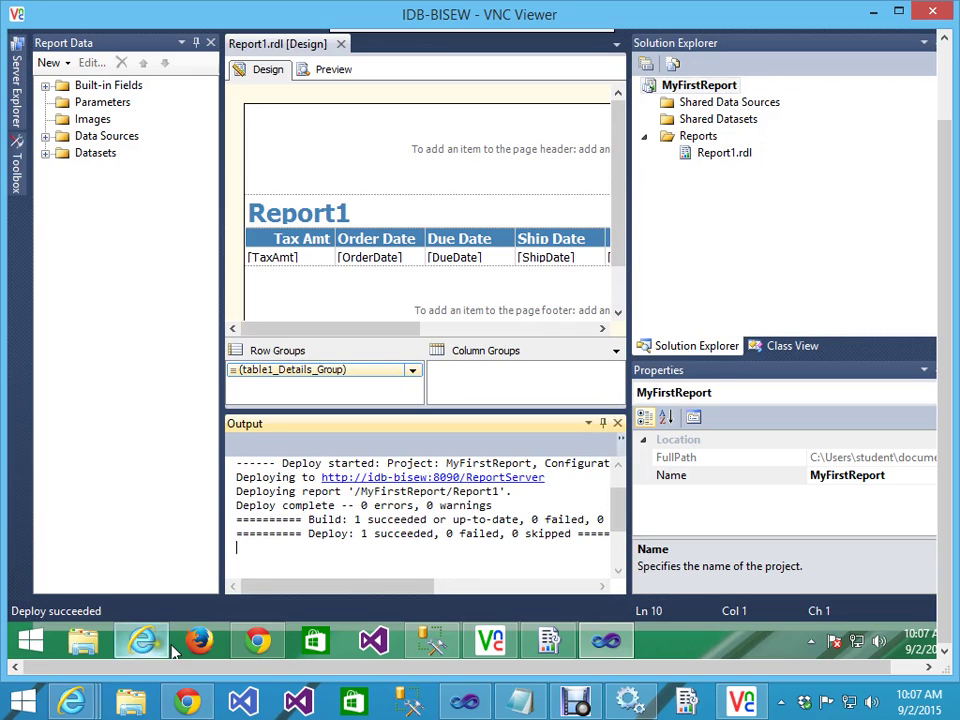
pyautogui.click(277, 648)
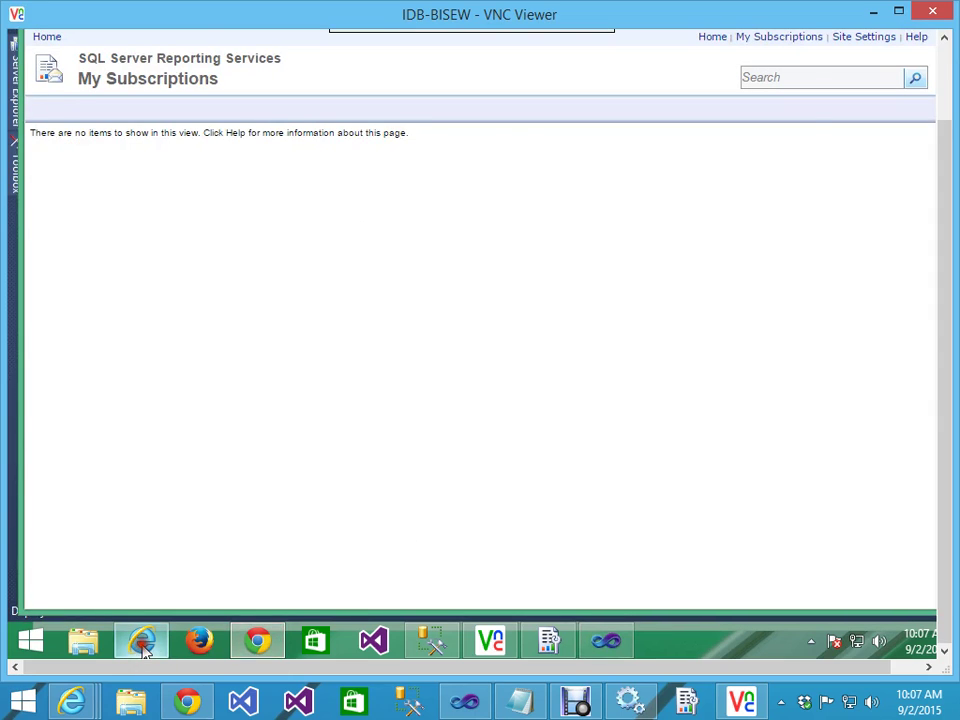
# Step: Bring up Report Manager Home in Internet Explorer and maximize the window
pyautogui.click(141, 640)
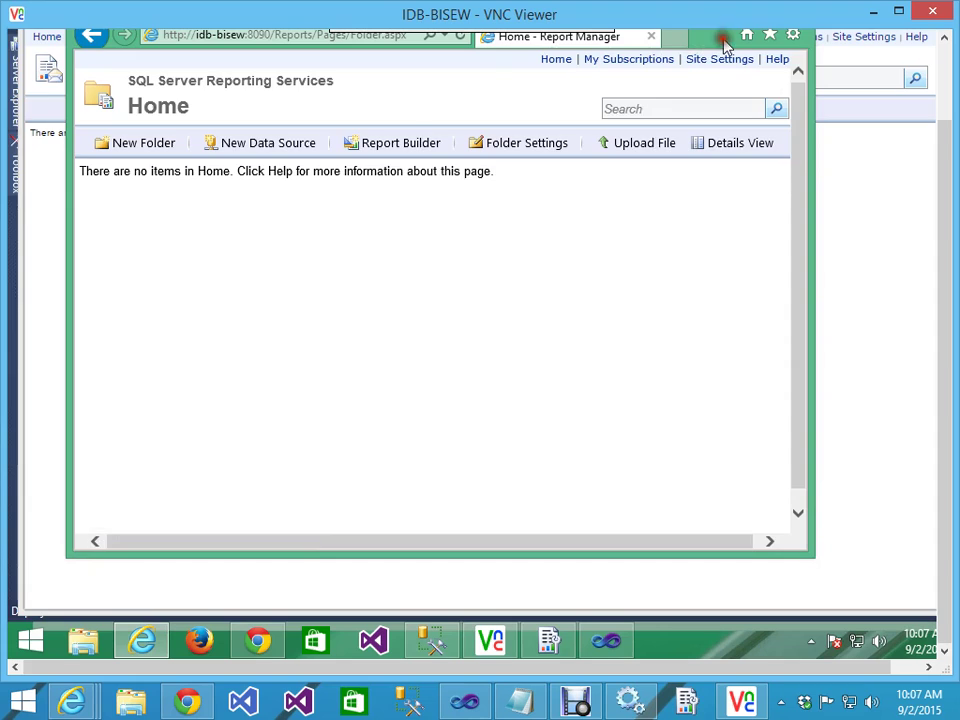
pyautogui.doubleClick(722, 43)
pyautogui.moveTo(952, 152); pyautogui.dragTo(952, 147)
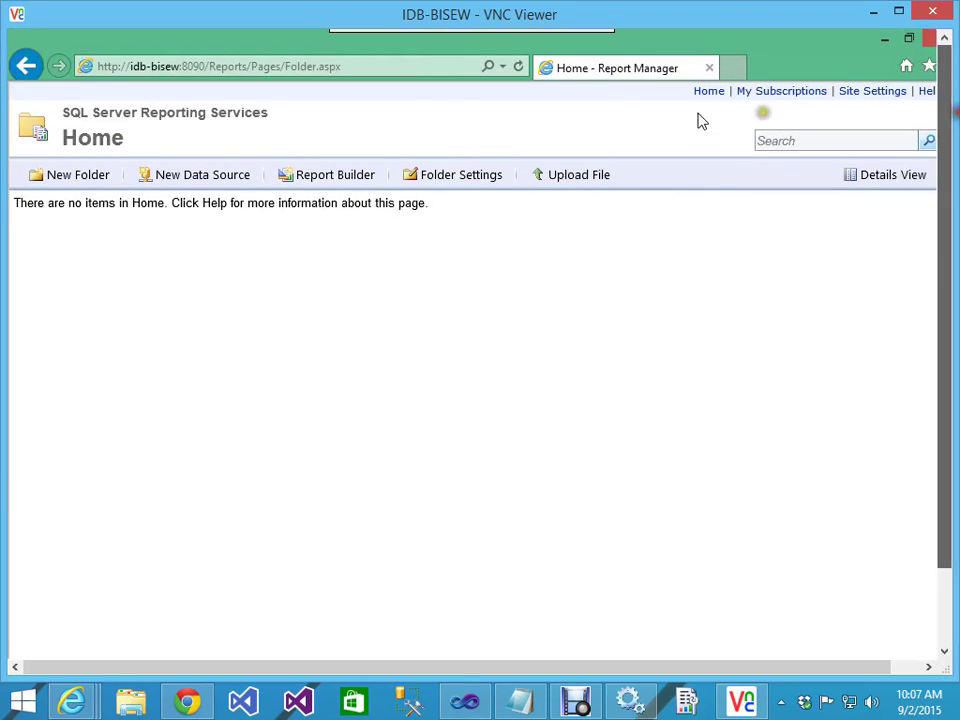
pyautogui.click(246, 66)
pyautogui.click(246, 66)
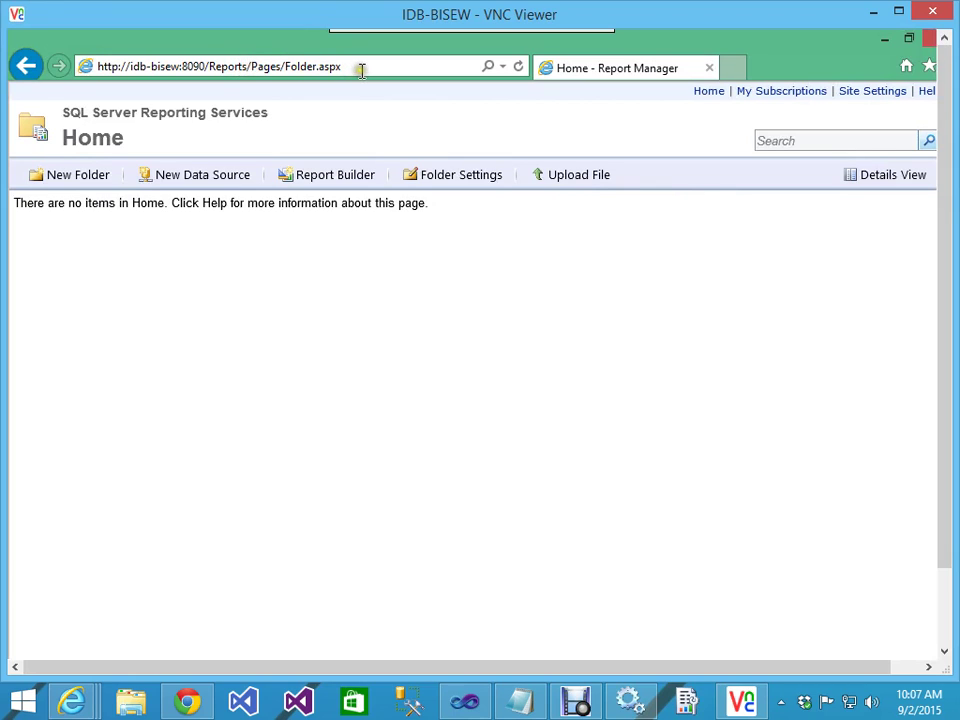
# Step: Refresh Home and open Report1 from the MyFirstReport folder to render it
pyautogui.click(519, 67)
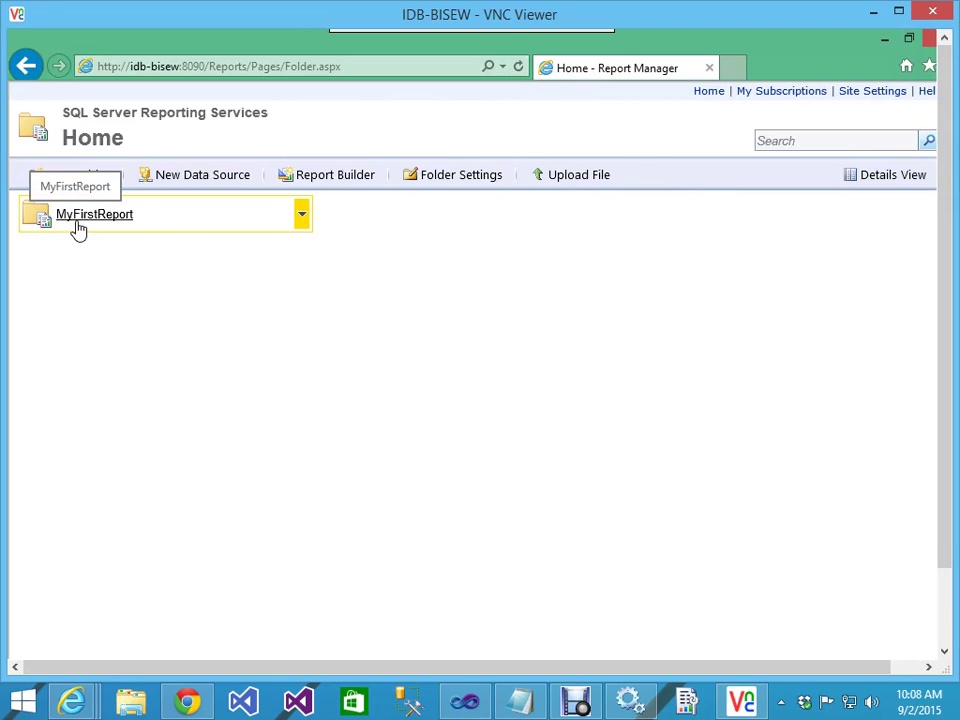
pyautogui.click(78, 226)
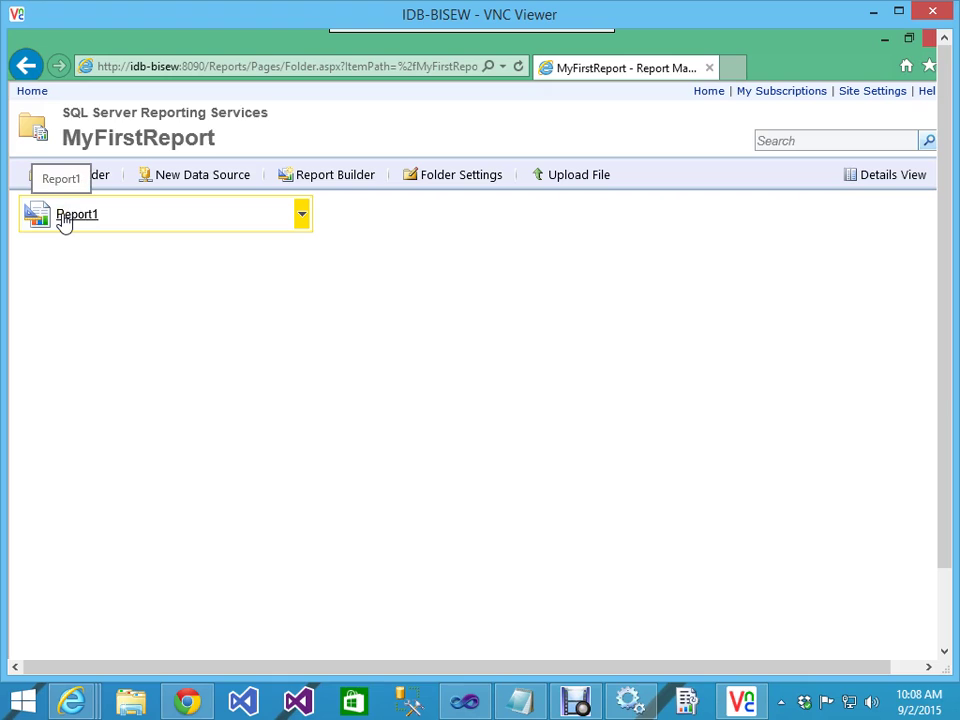
pyautogui.click(62, 216)
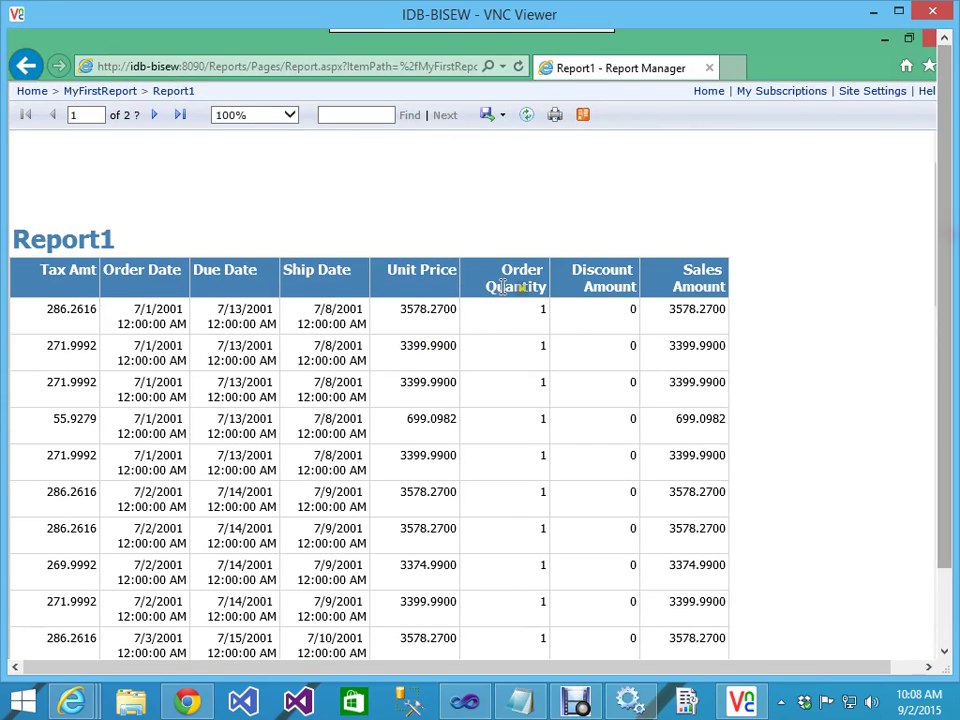
pyautogui.click(190, 66)
pyautogui.click(186, 67)
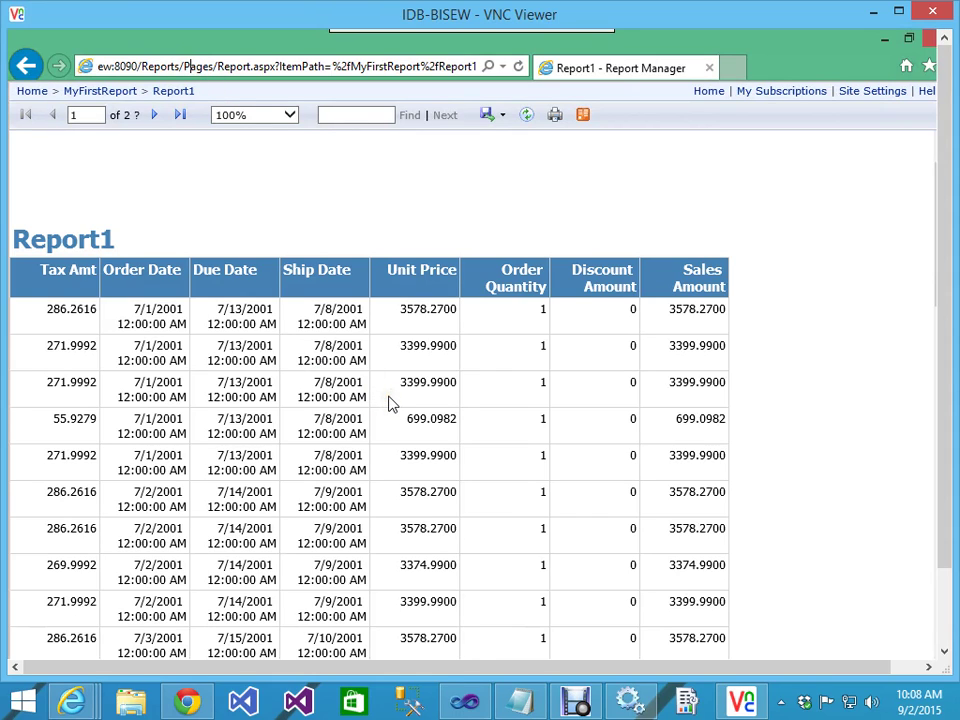
pyautogui.click(392, 482)
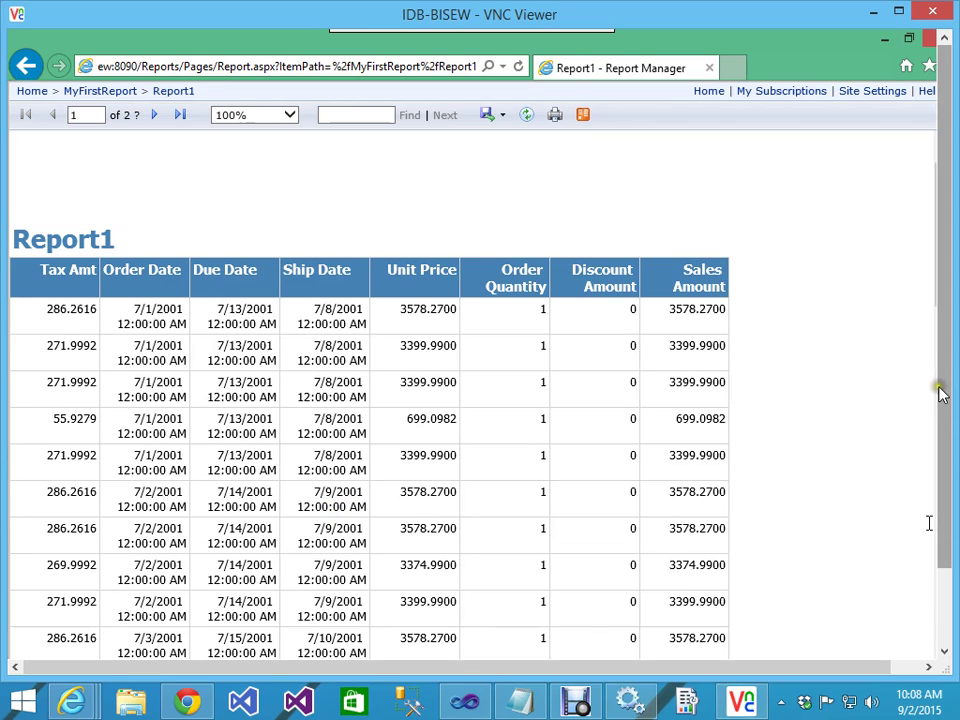
pyautogui.scroll(-1, 929, 480)
pyautogui.scroll(-1, 940, 420)
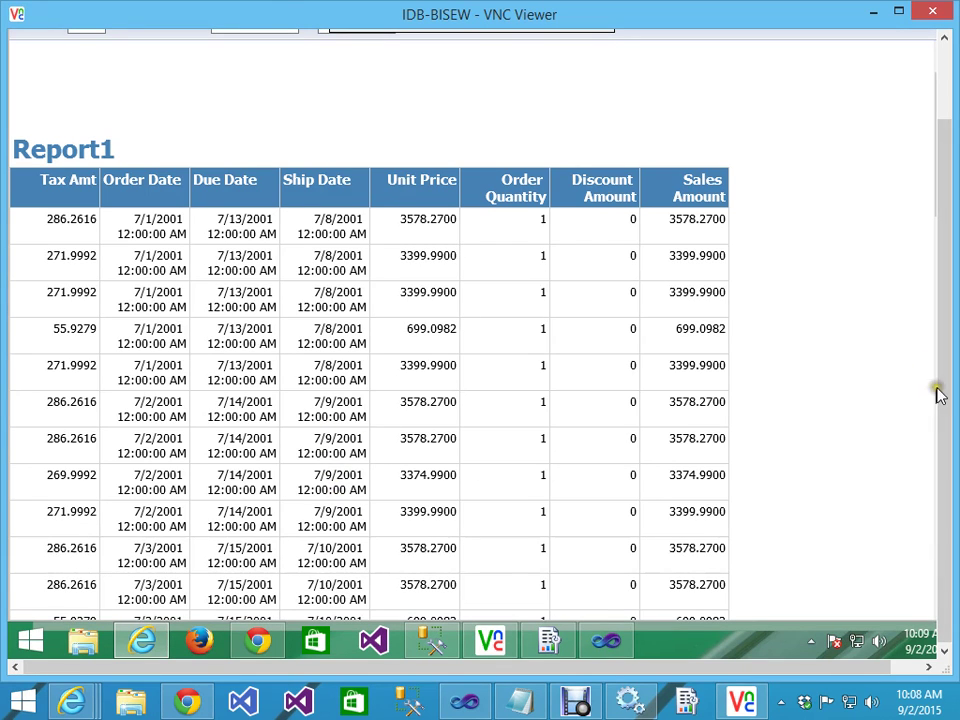
pyautogui.scroll(2, 940, 395)
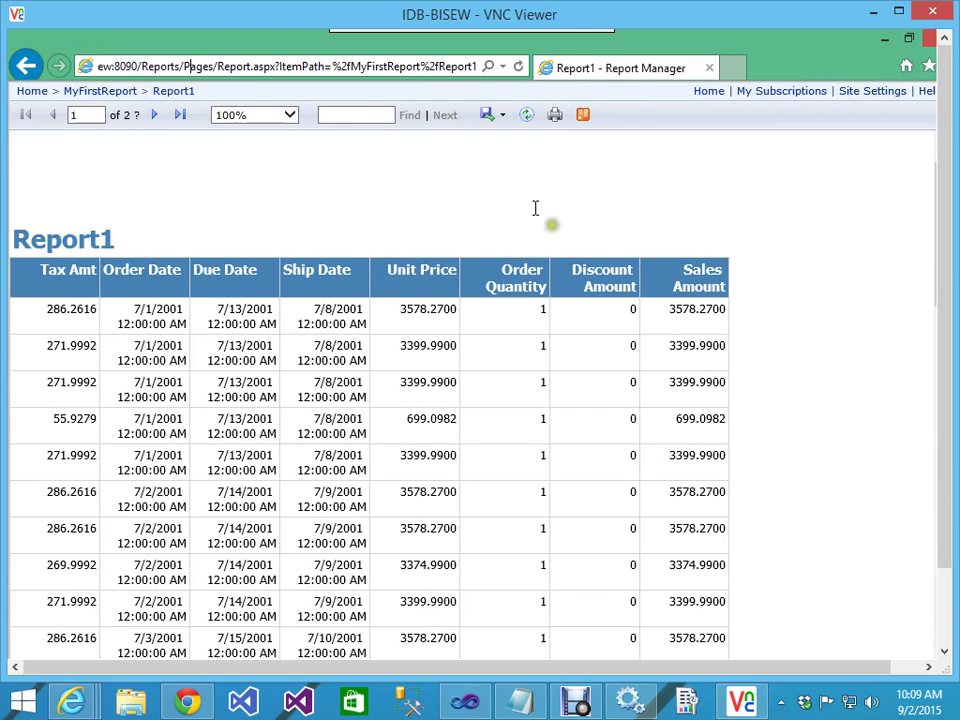
pyautogui.click(576, 700)
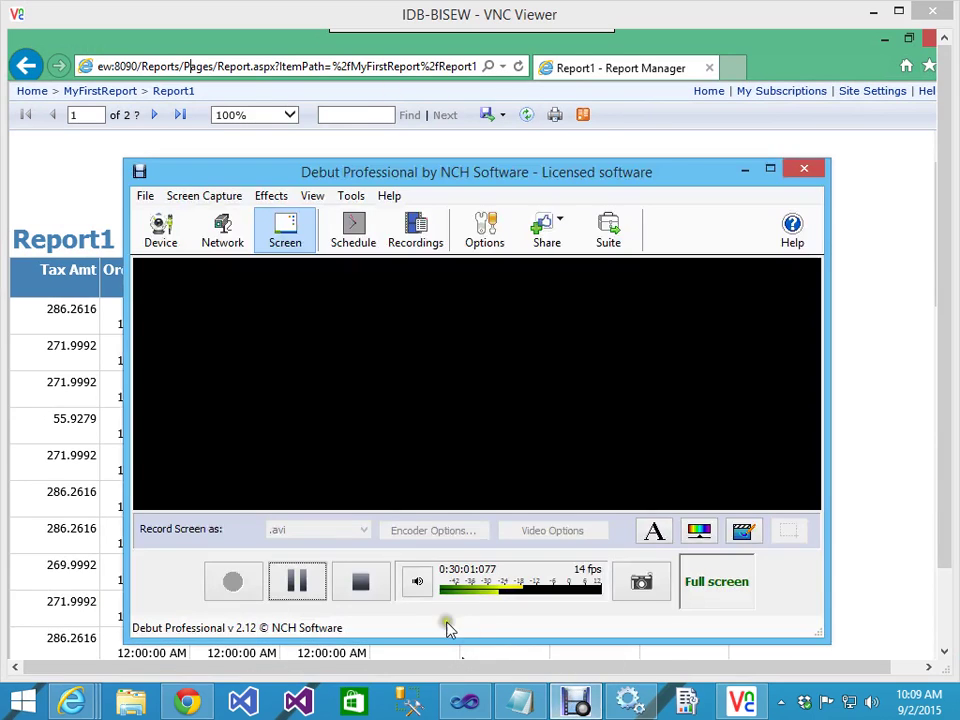